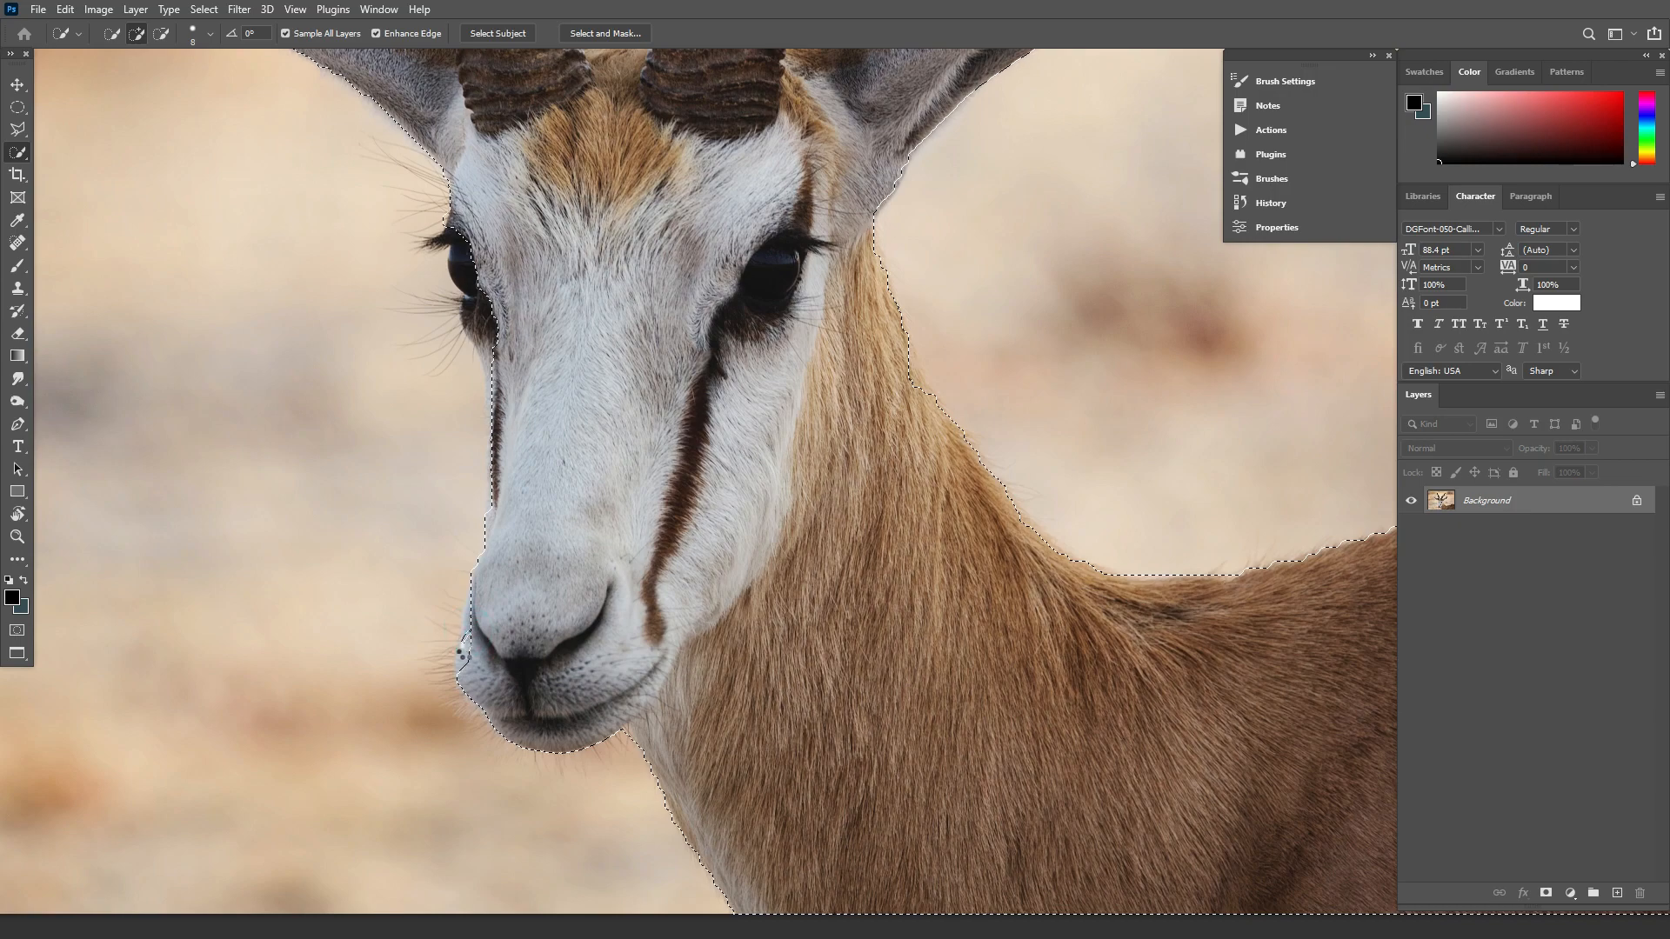
Step: Examine the selection outline around the antelope's ears, horns, face, neck and back
drag(689, 478, 571, 570)
drag(324, 548, 835, 470)
drag(205, 259, 171, 238)
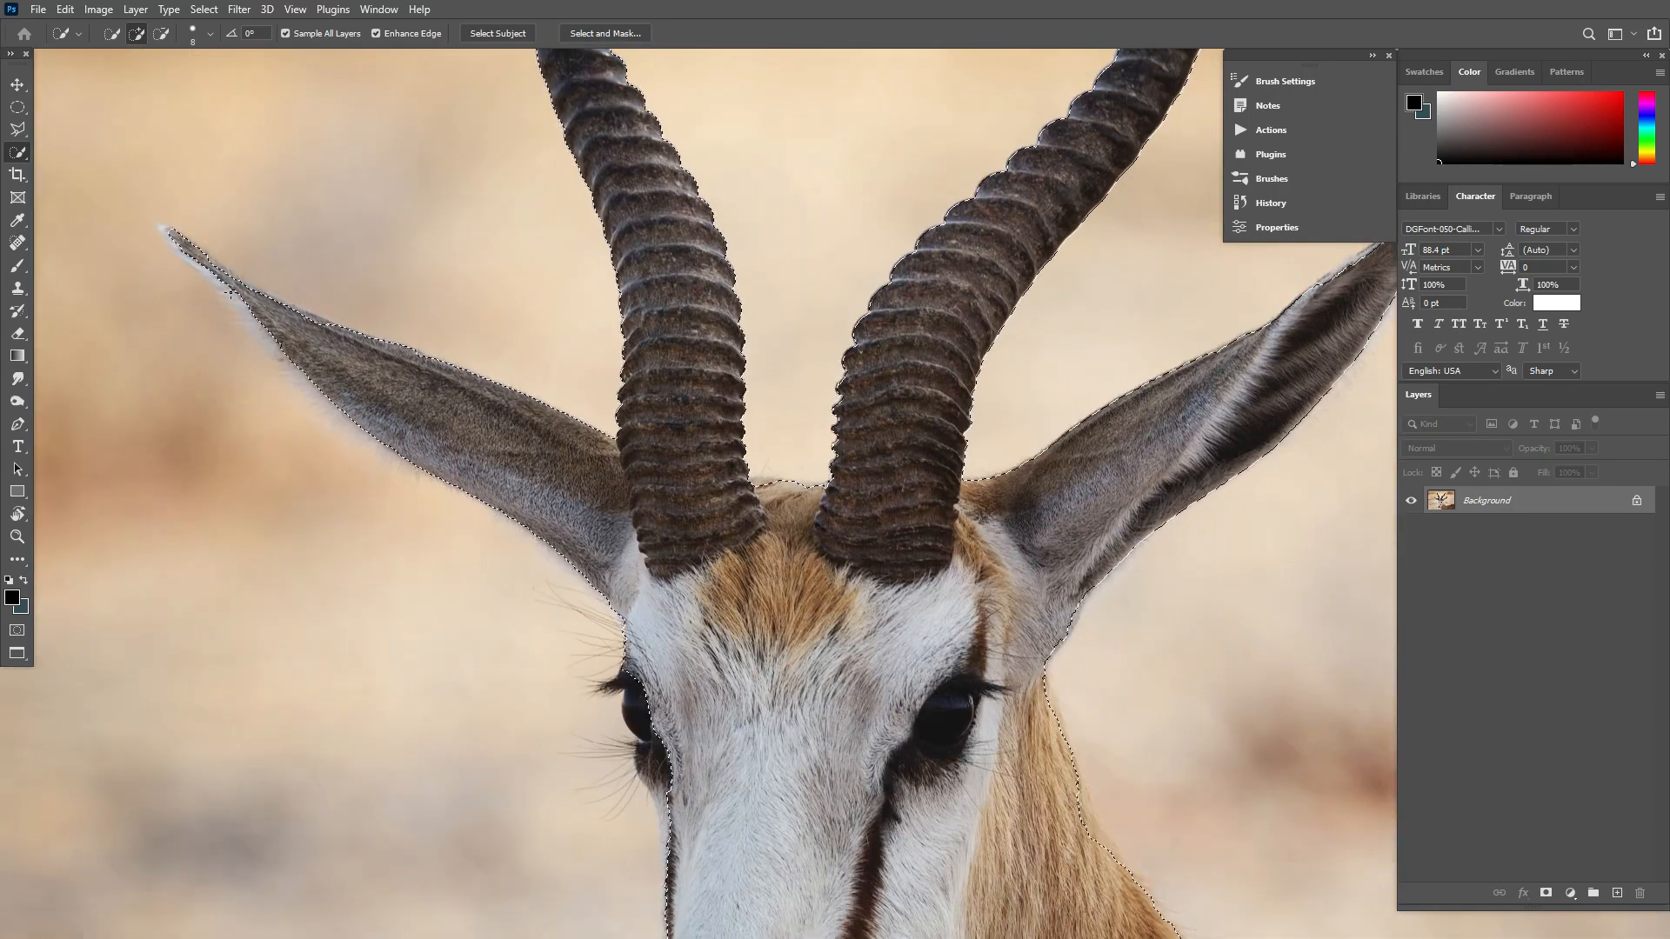
drag(336, 298, 451, 386)
drag(141, 225, 561, 351)
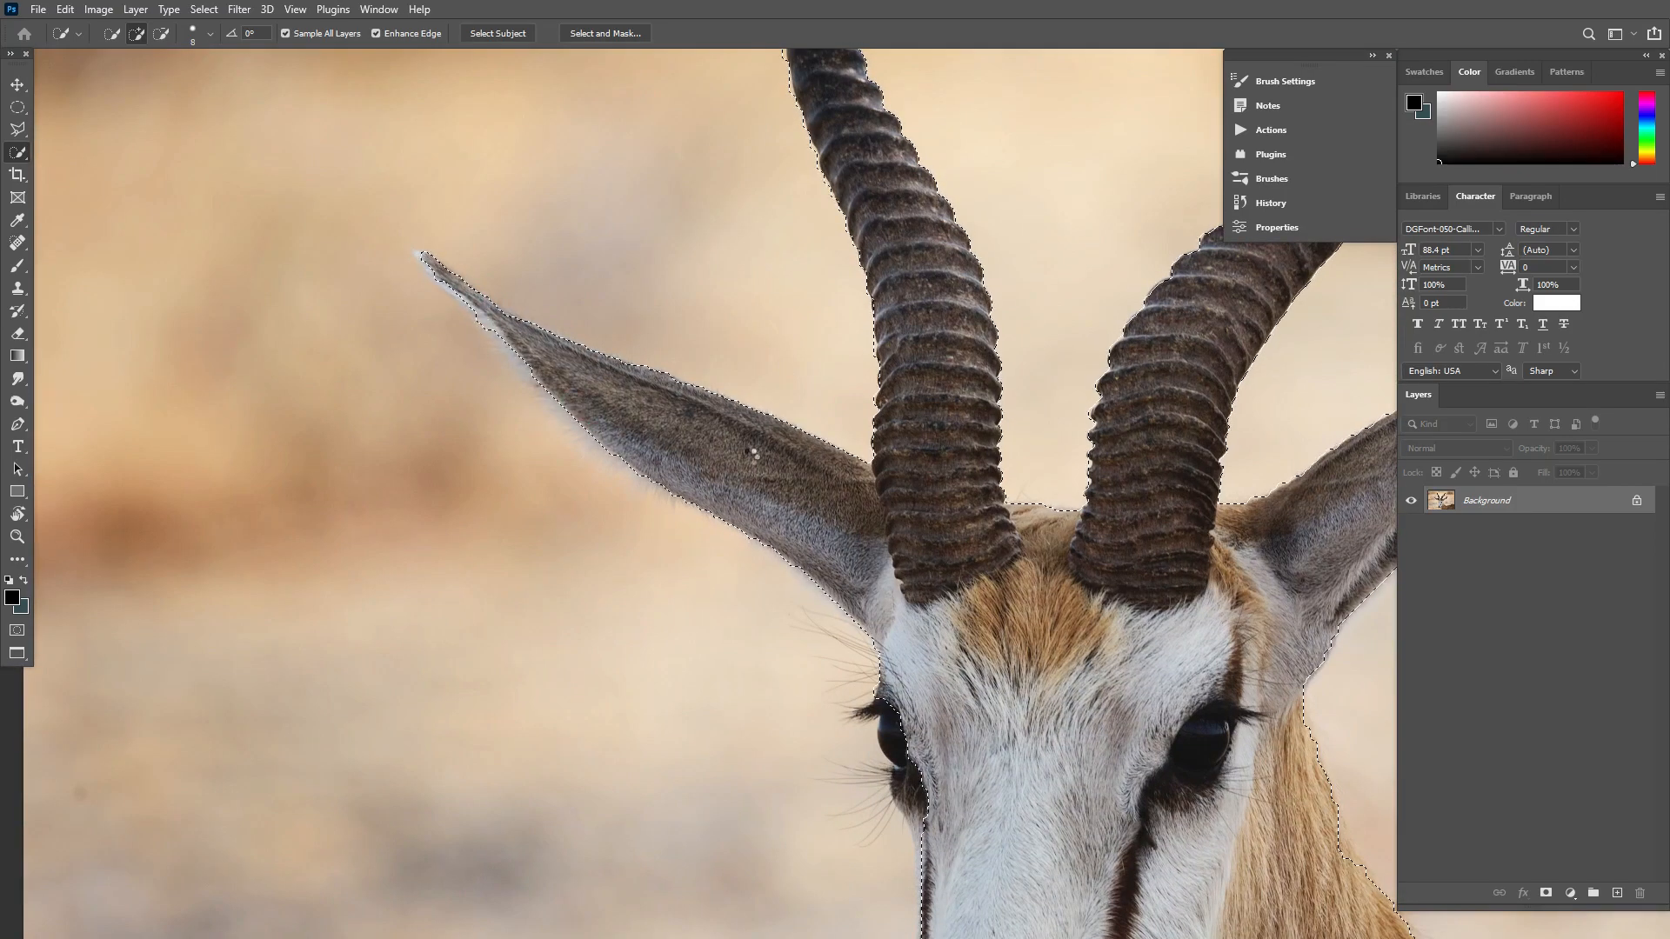
scroll(940, 426, down, 1)
drag(1036, 462, 693, 460)
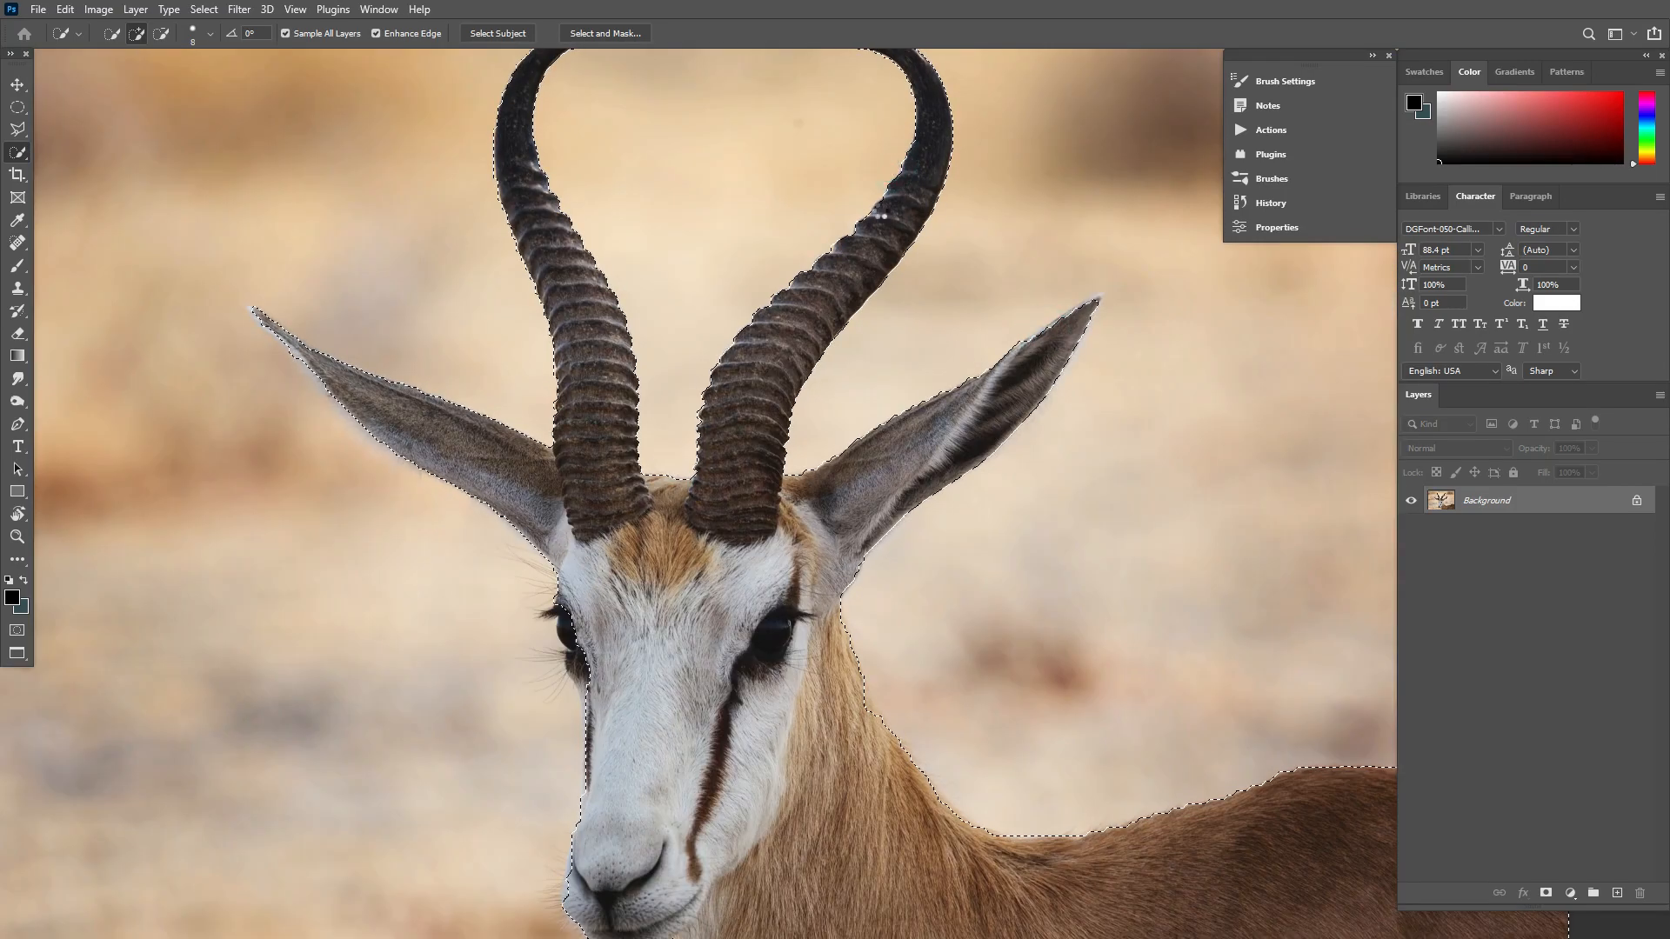
scroll(857, 239, up, 1)
scroll(696, 287, down, 2)
drag(609, 561, 563, 320)
scroll(557, 322, up, 1)
scroll(565, 375, up, 1)
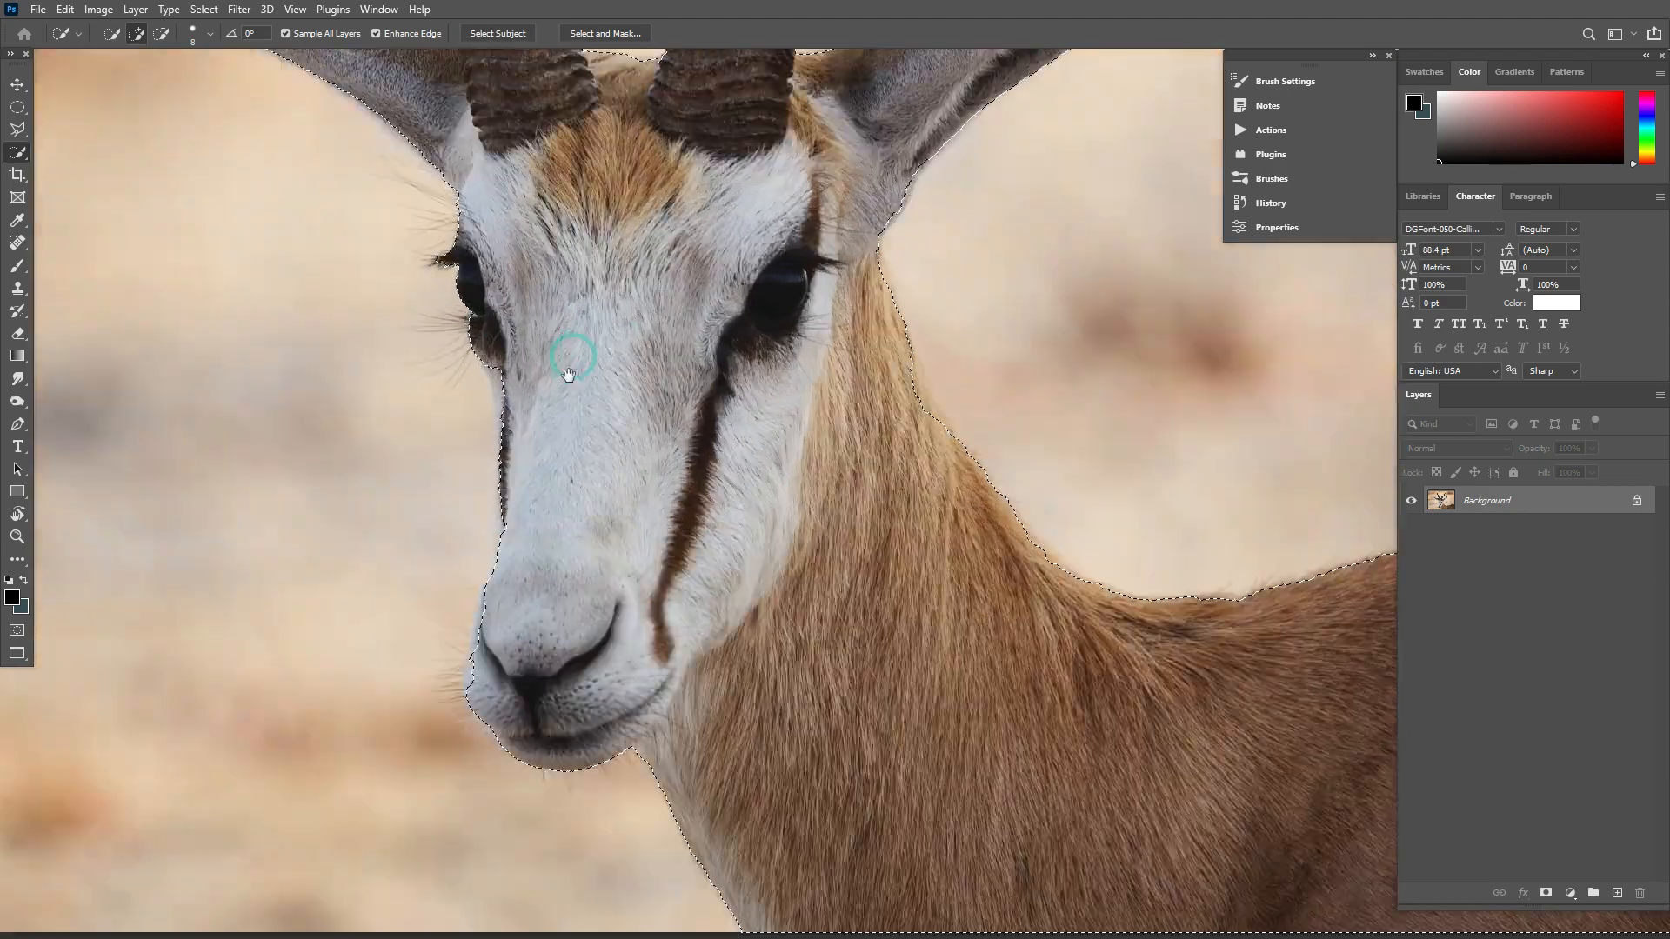
scroll(495, 391, up, 1)
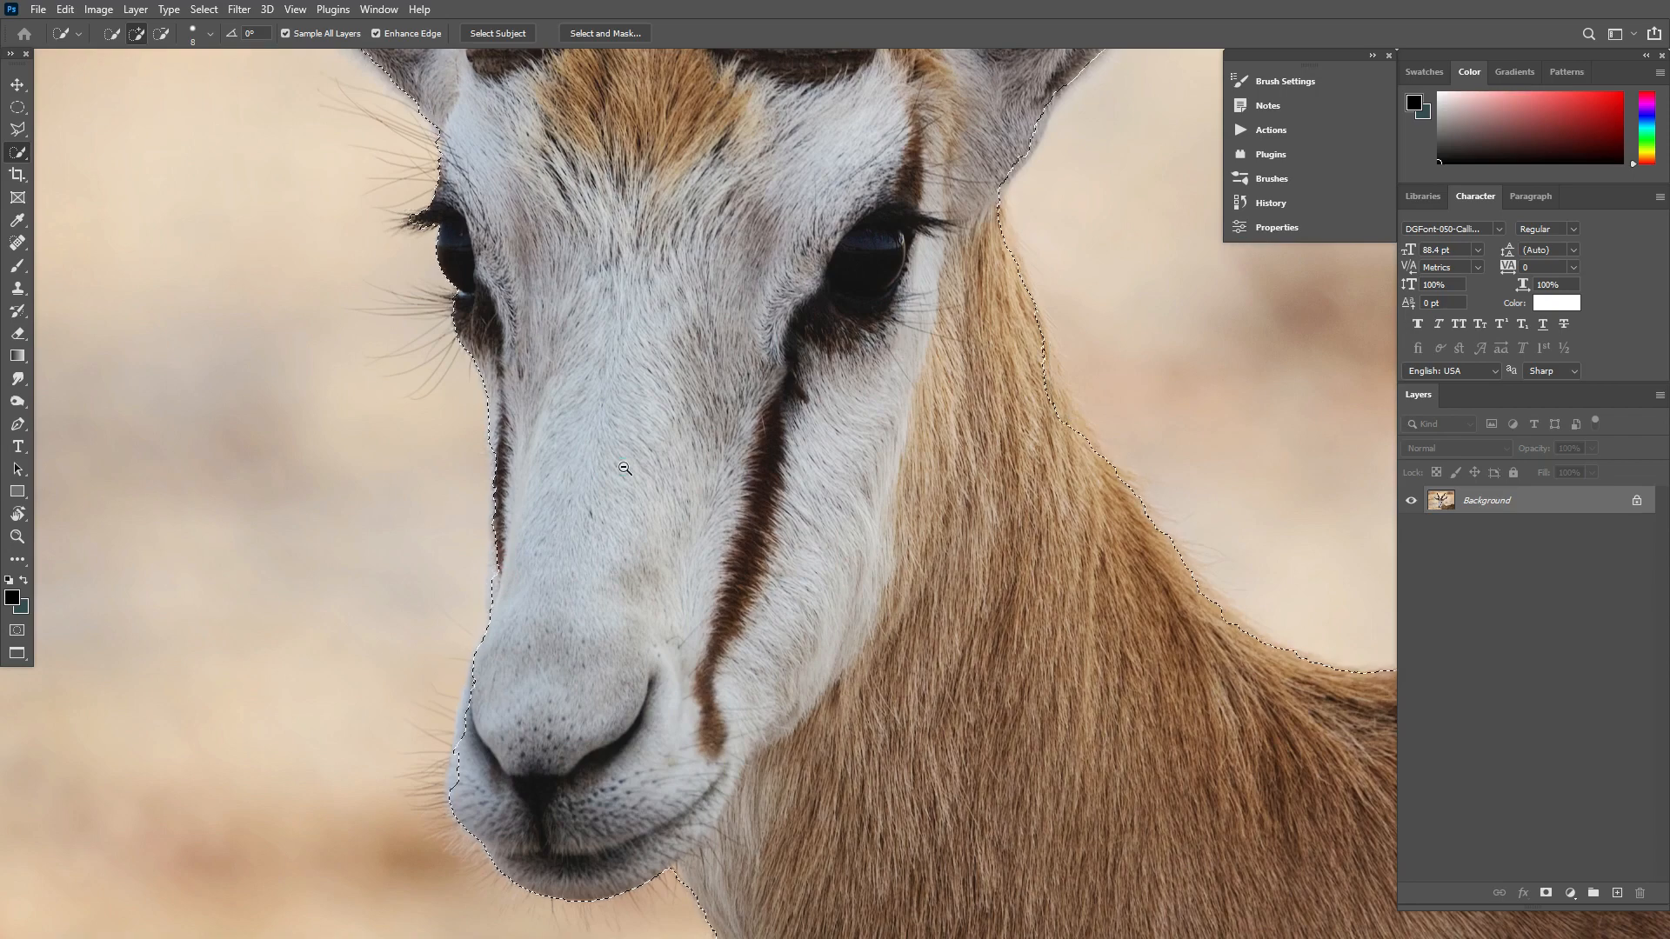
scroll(565, 522, down, 2)
drag(1066, 574, 693, 517)
scroll(695, 517, up, 1)
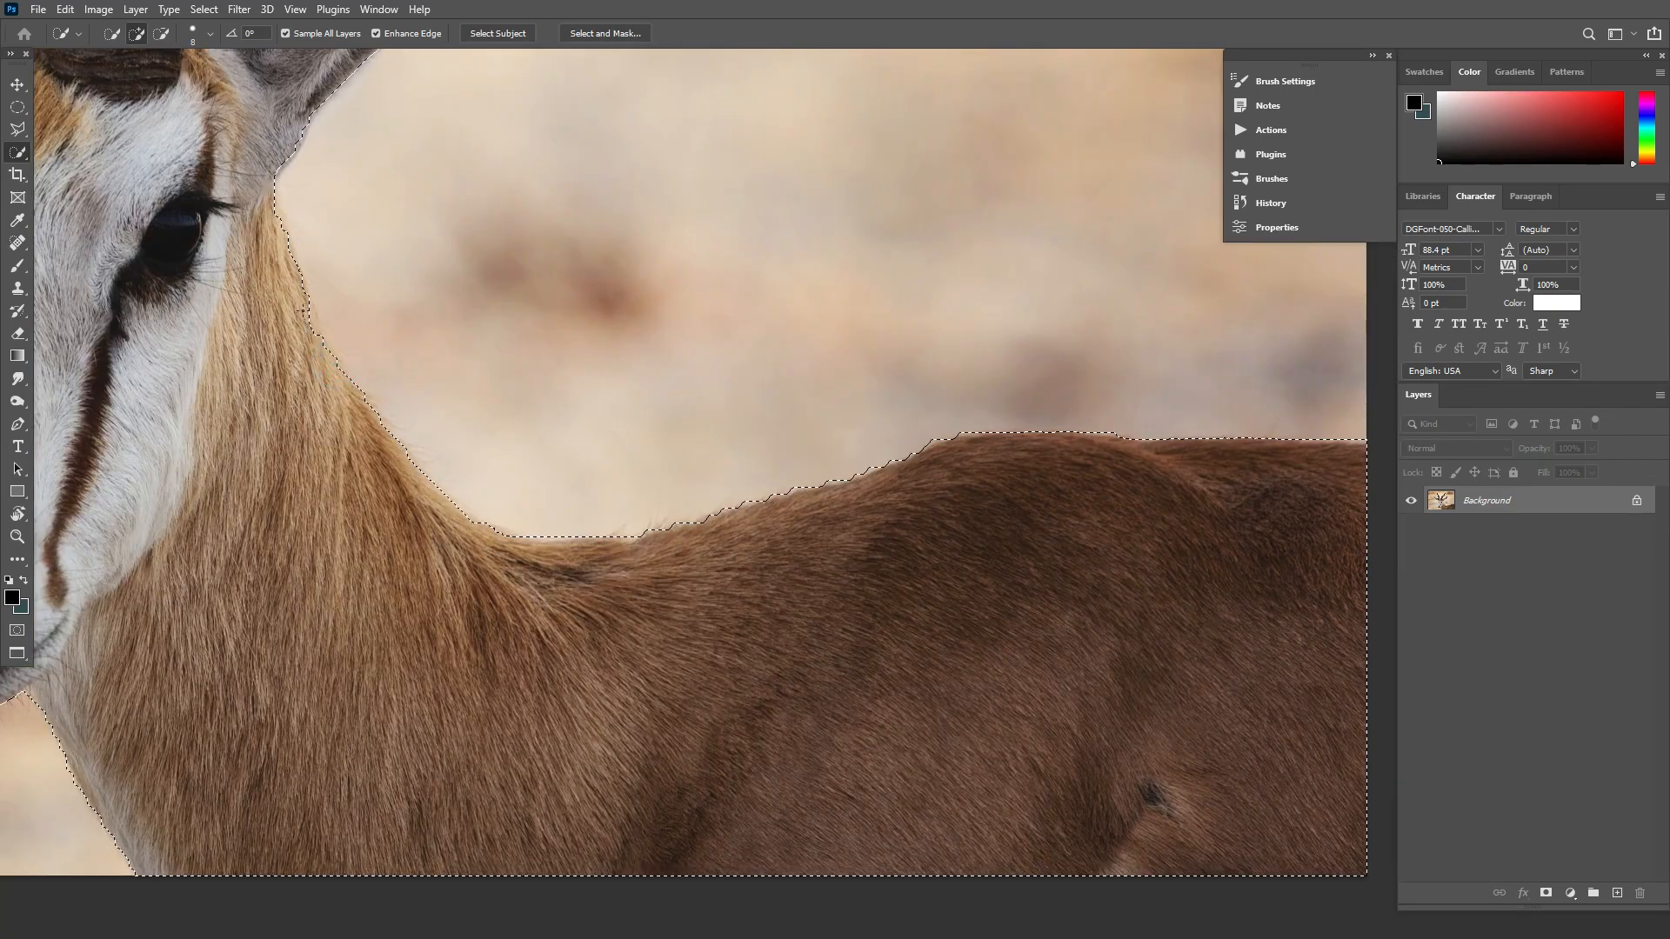
scroll(750, 508, down, 1)
drag(891, 525, 1270, 541)
scroll(559, 352, up, 2)
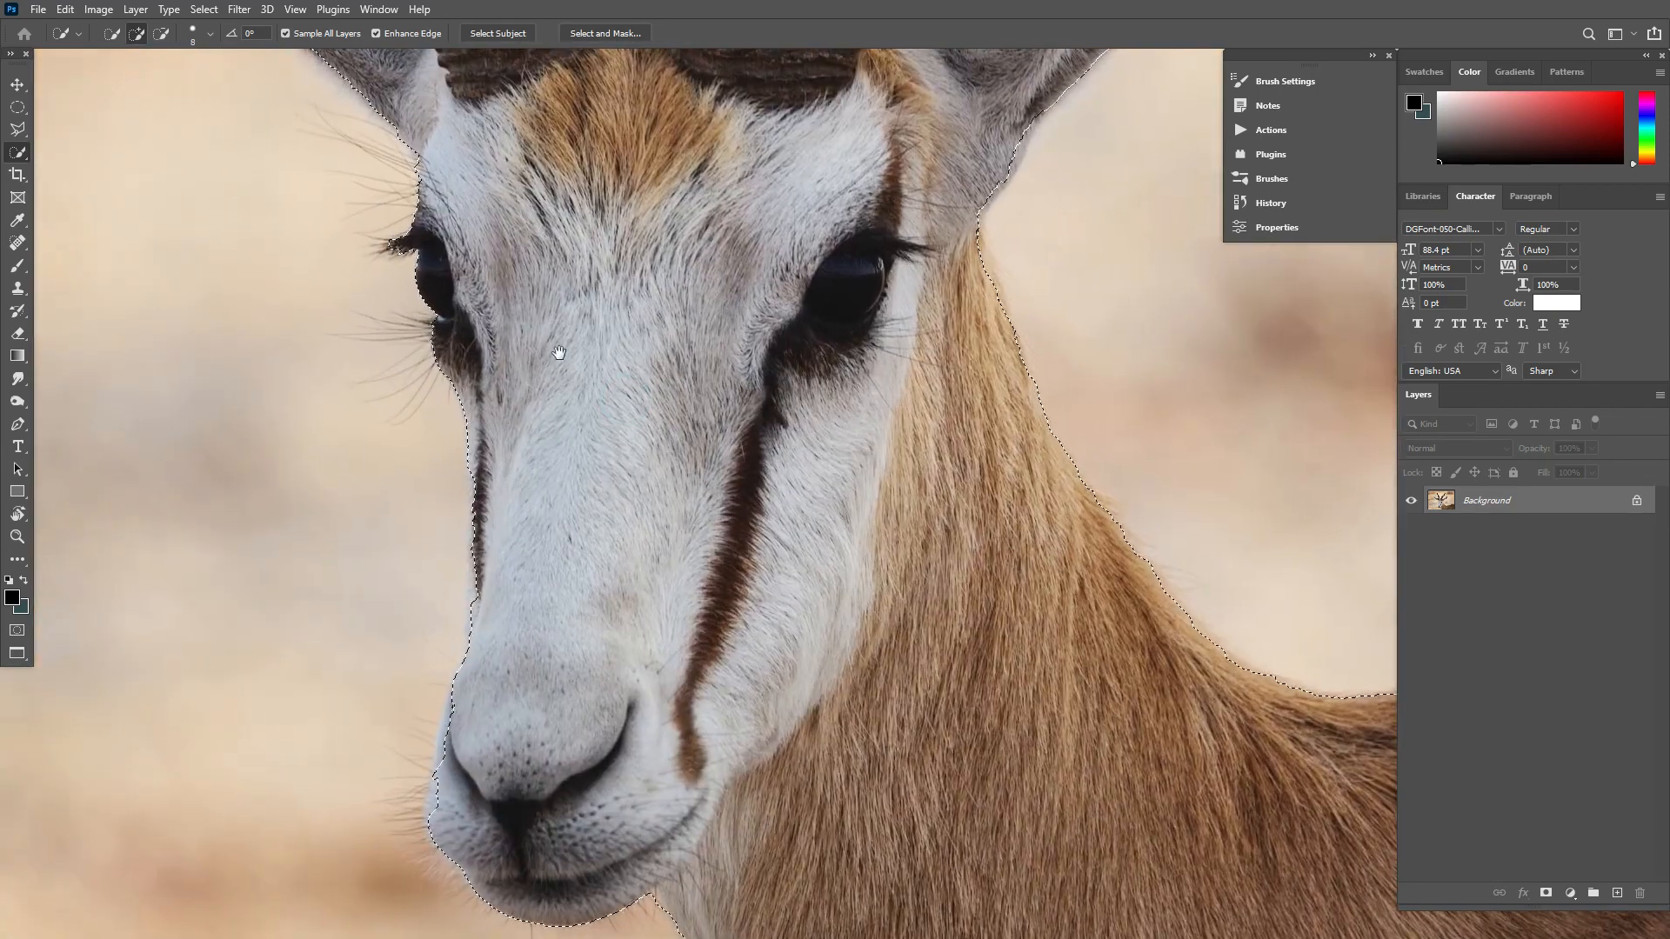
Step: Add the missed area along the edge of the antelope's muzzle to the selection with the Quick Selection tool
click(433, 791)
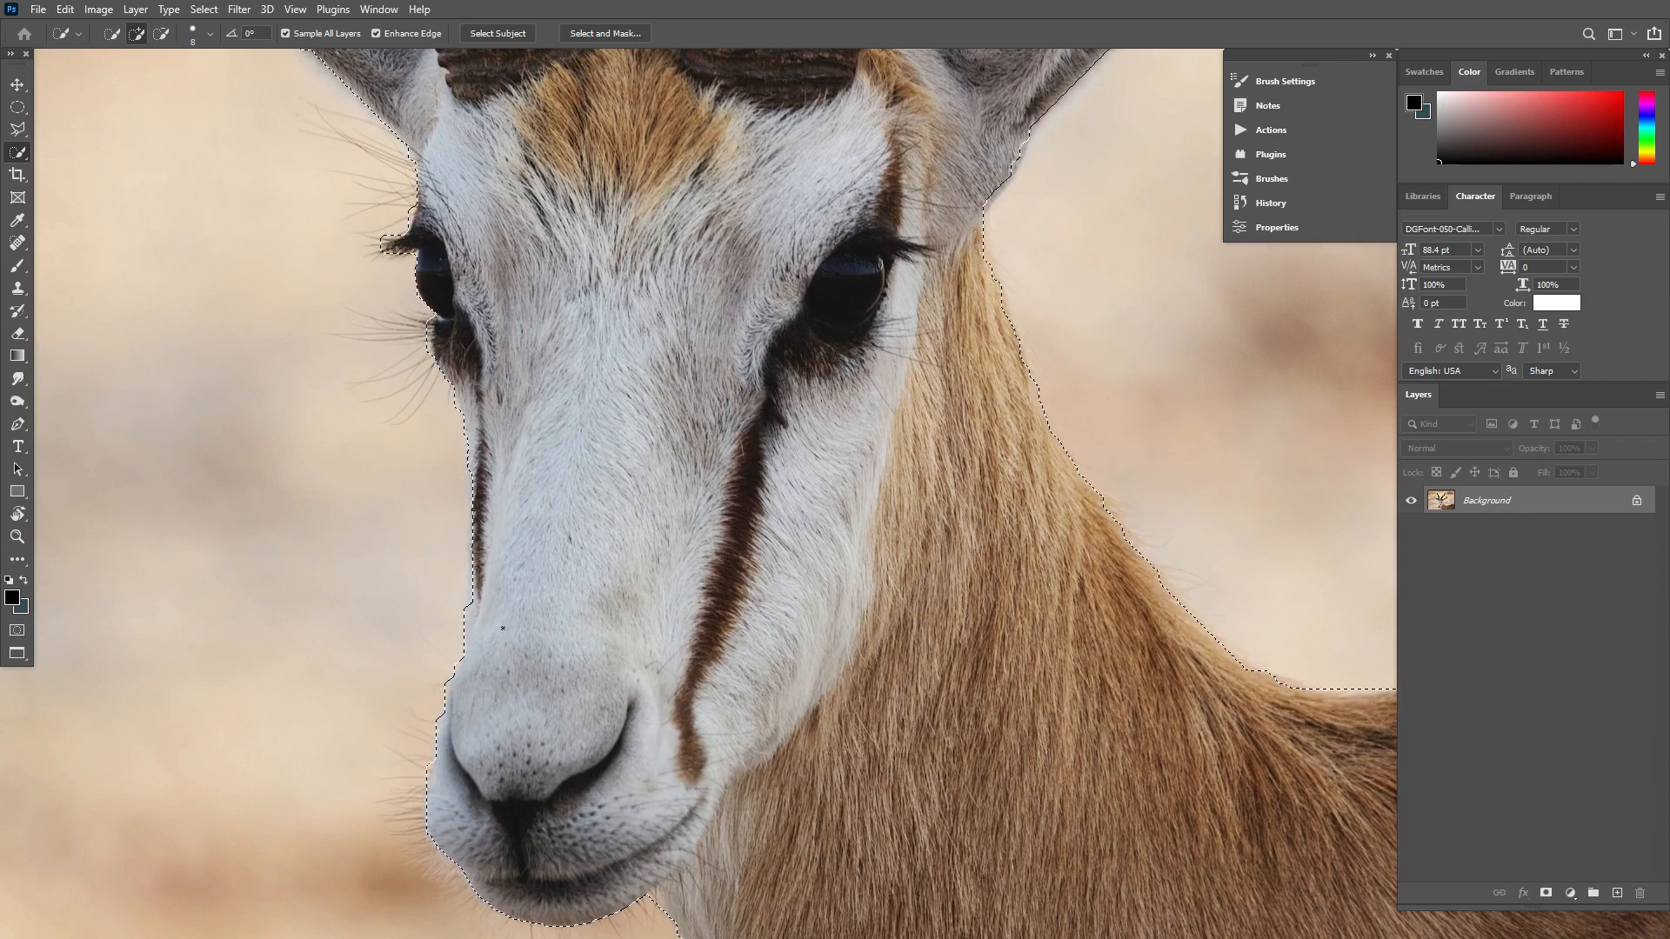
drag(727, 222, 675, 474)
scroll(679, 481, down, 3)
drag(762, 562, 637, 423)
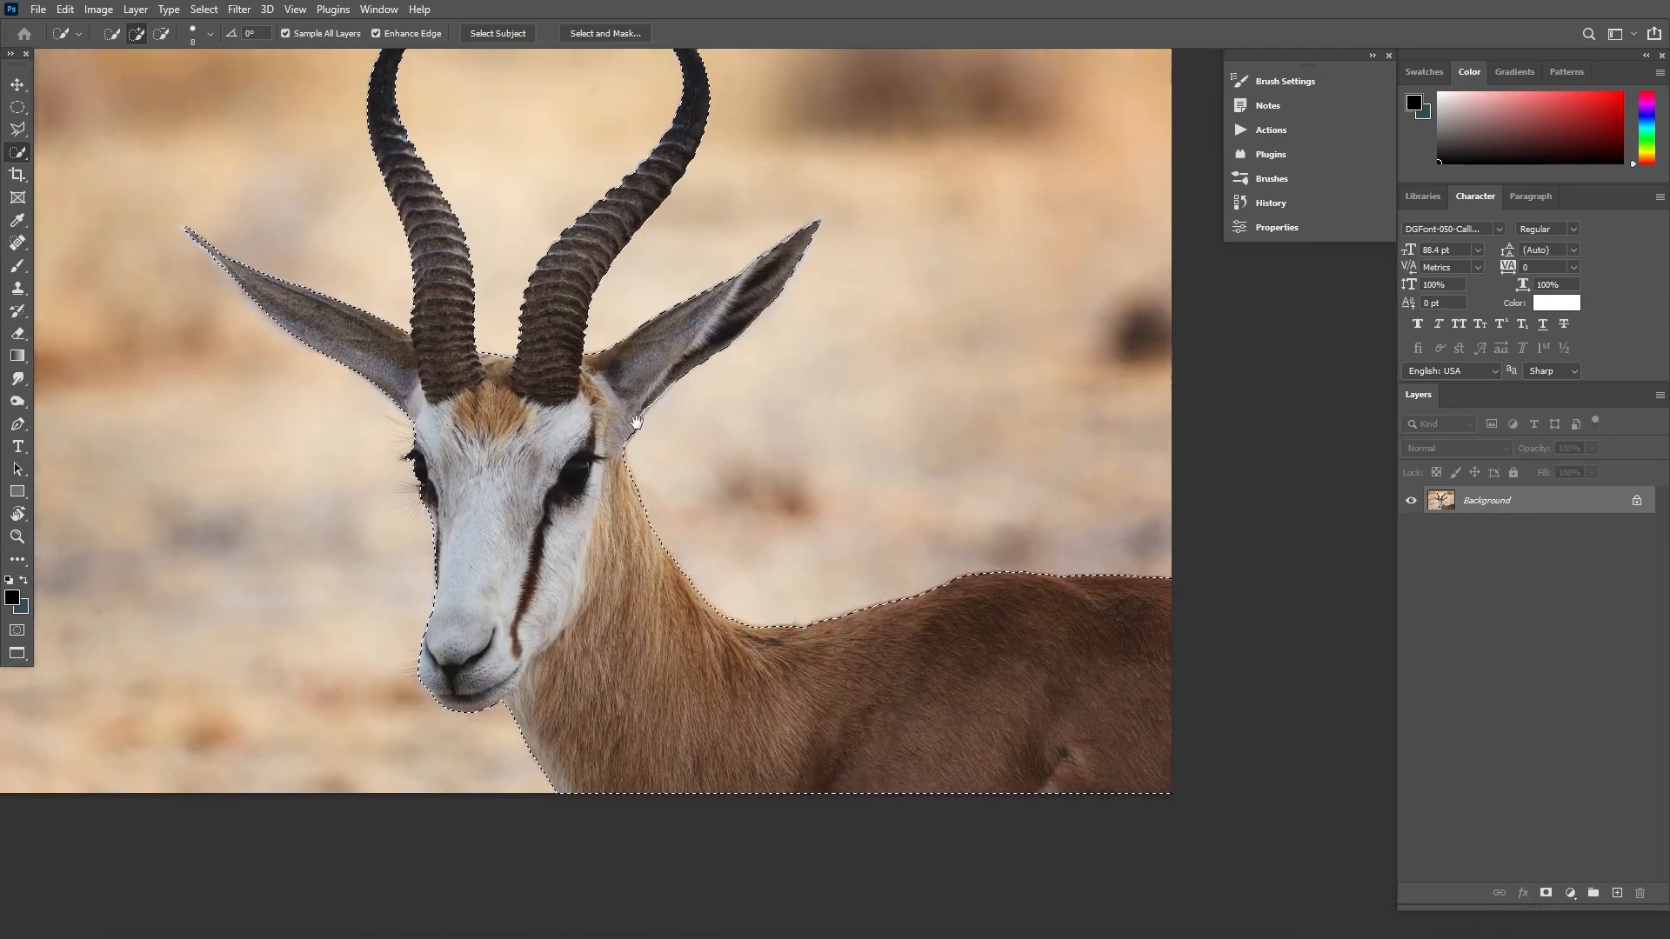
Step: Open the antelope selection in Select and Mask and set the view mode to Onion Skin
click(605, 33)
click(1478, 149)
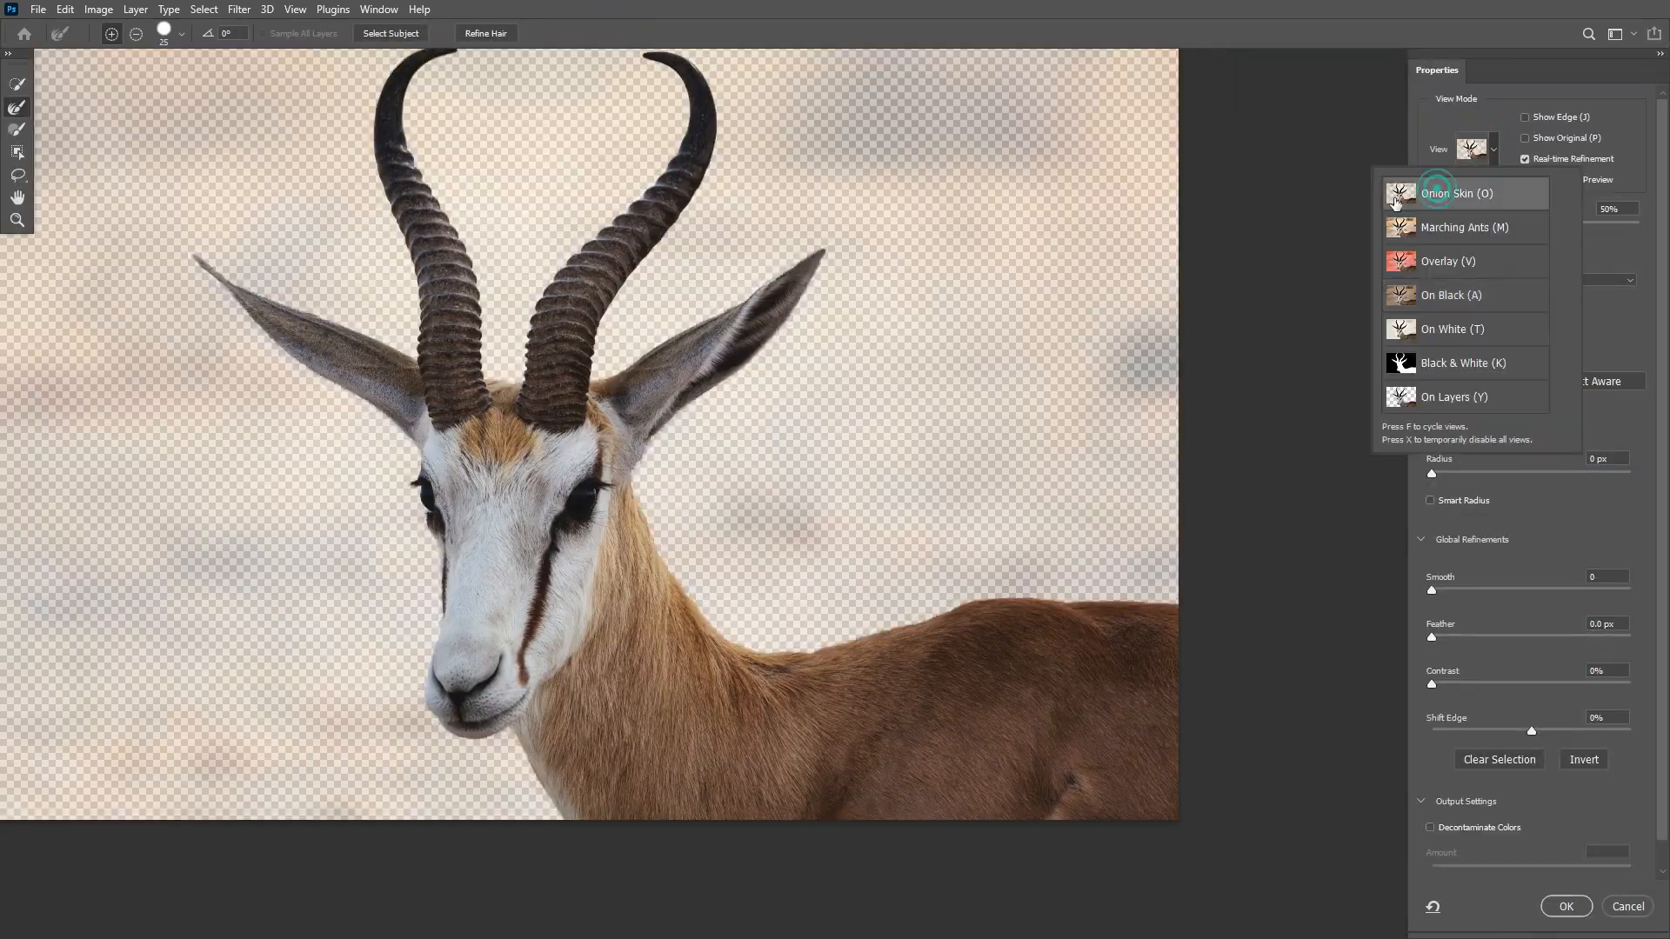
click(1395, 202)
Step: Refine the fur edge along the antelope's left-hand ear with the Refine Edge Brush
scroll(675, 206, up, 8)
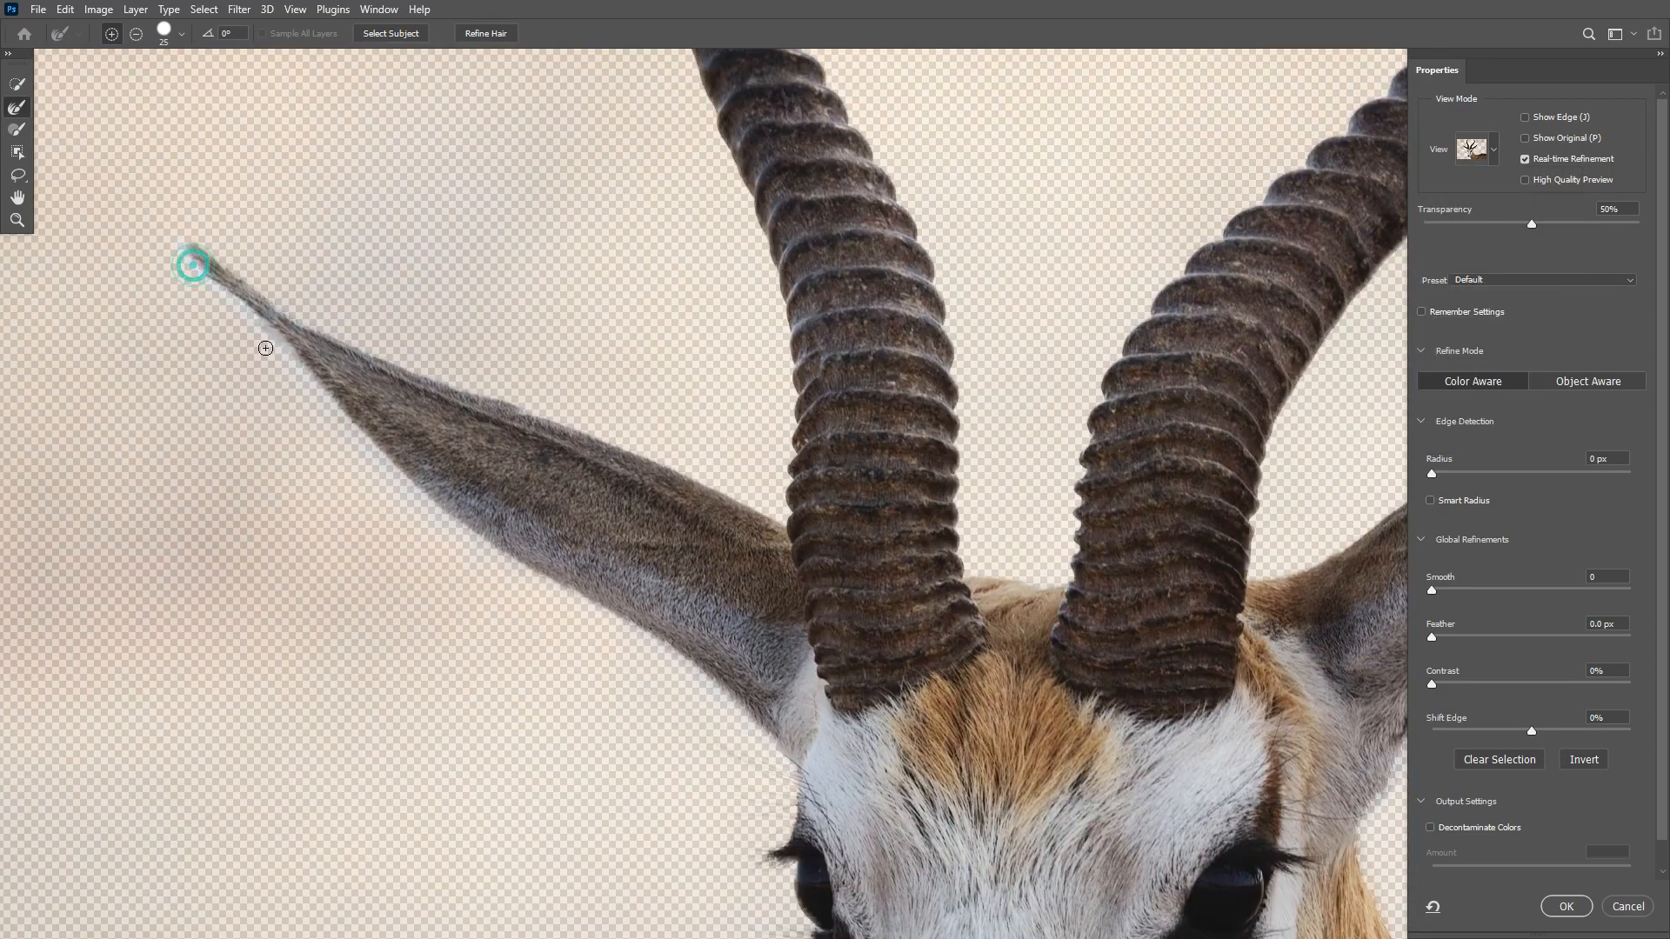
drag(565, 596, 443, 511)
scroll(748, 739, down, 2)
drag(762, 755, 664, 641)
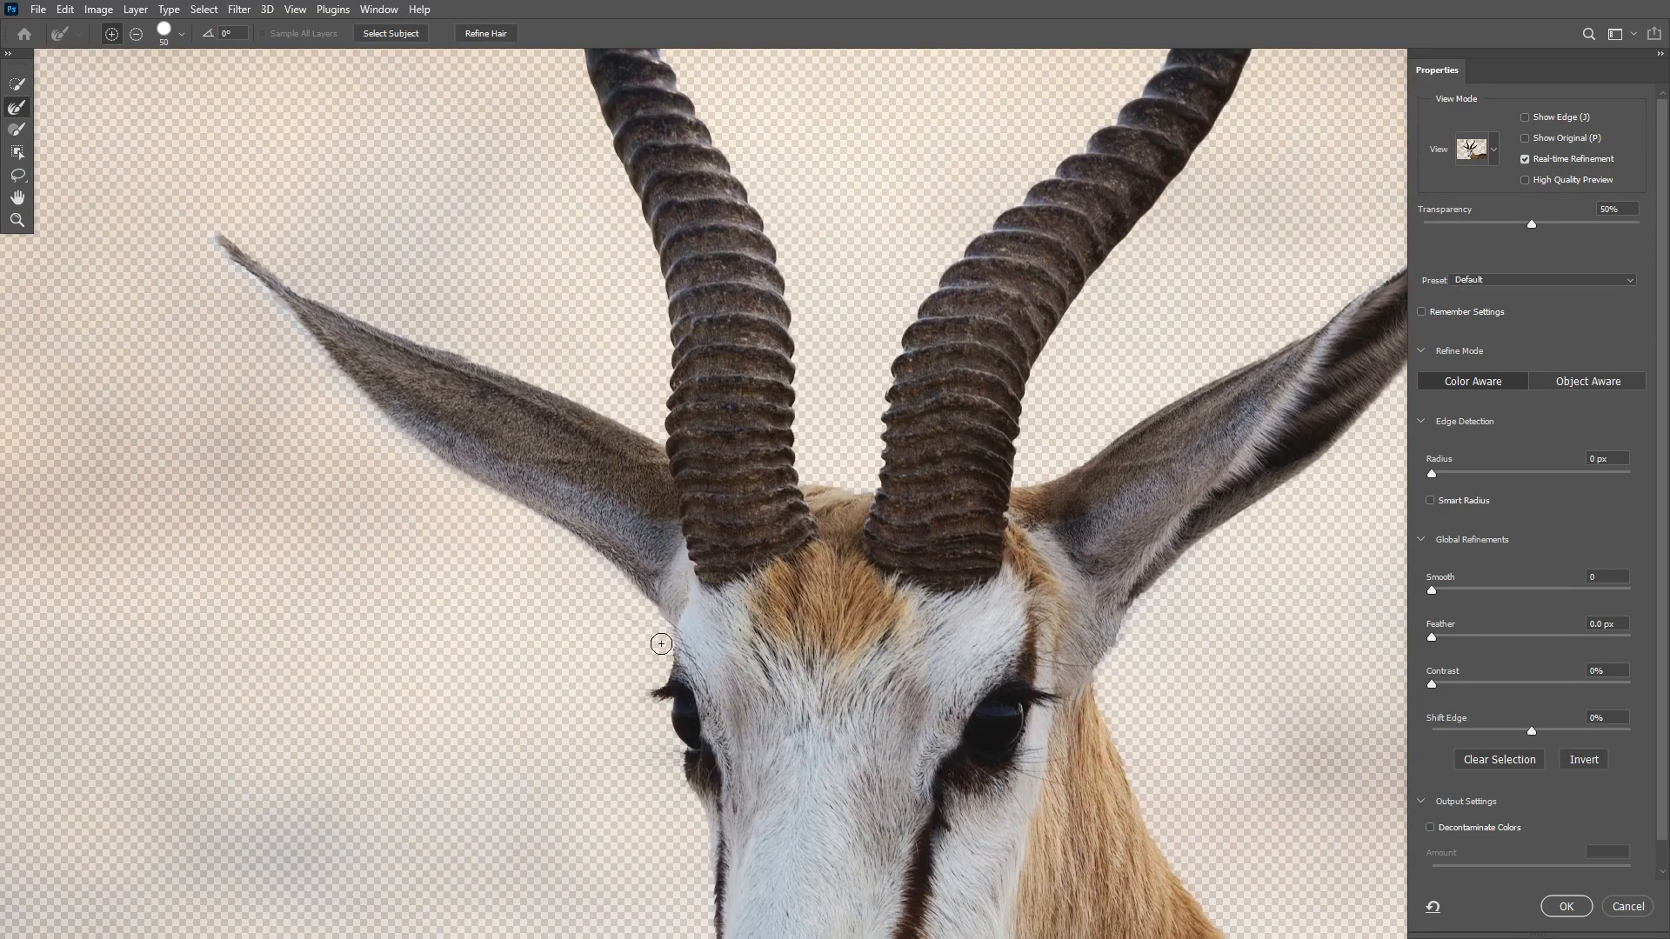
Step: Enlarge the Refine Edge Brush to 50 and refine the hair edges around the eyelashes, face, neck and right-hand ear
key(])
key(])
key(])
key(])
key(])
scroll(660, 691, up, 3)
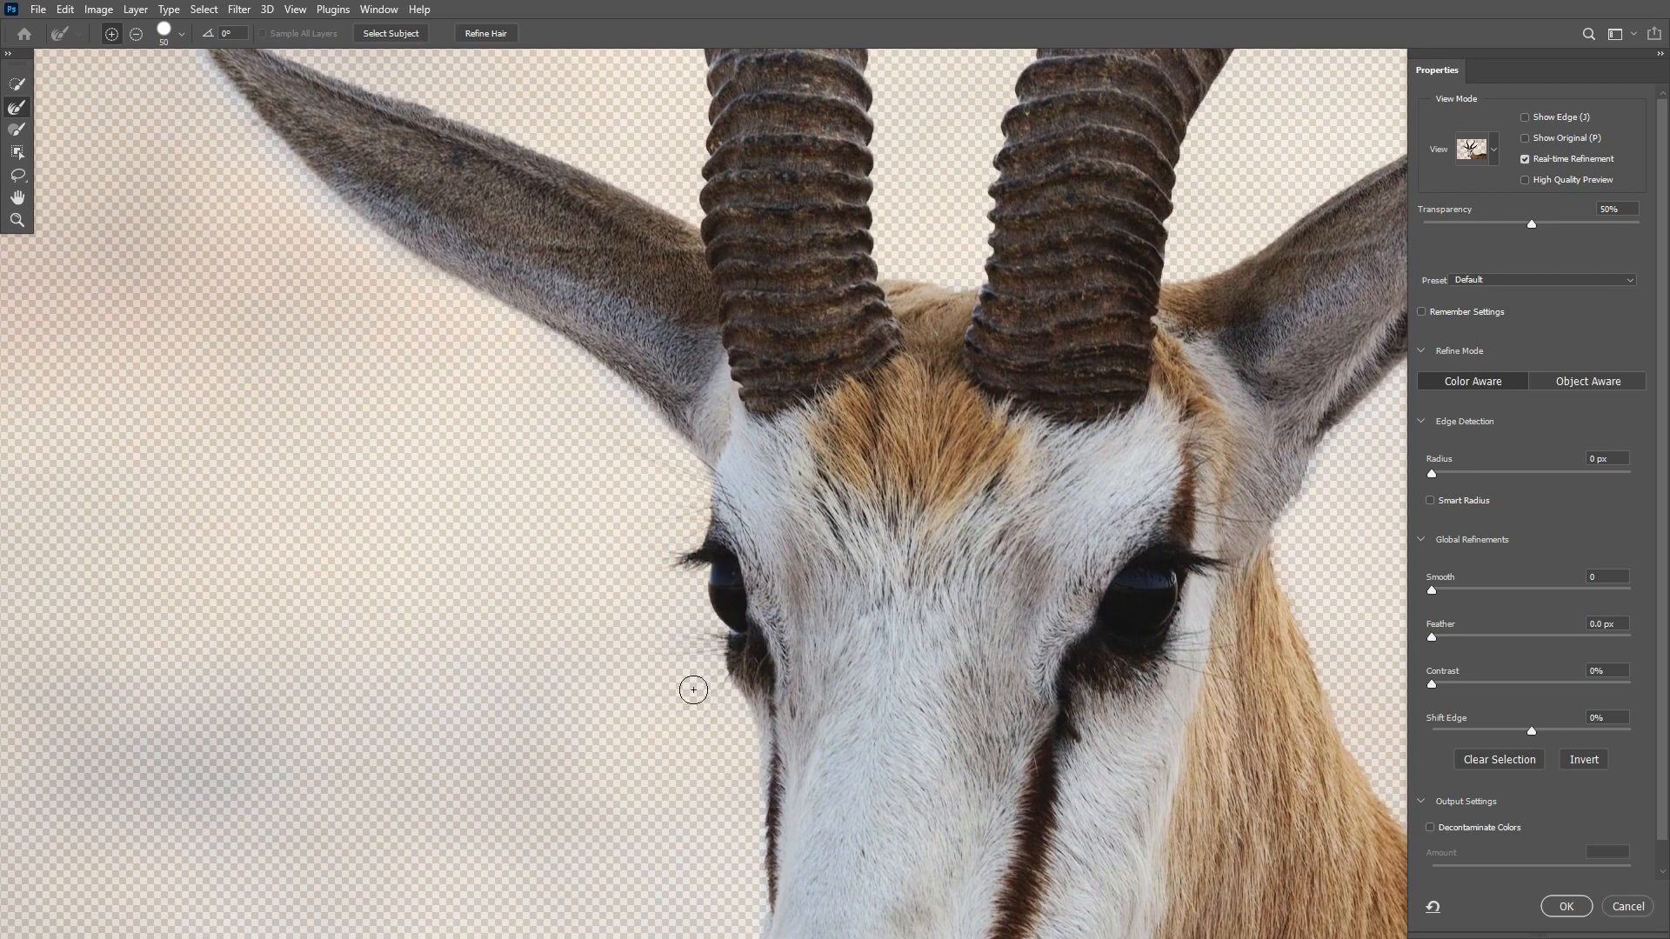
scroll(732, 650, down, 4)
drag(1006, 641, 952, 641)
scroll(537, 667, up, 2)
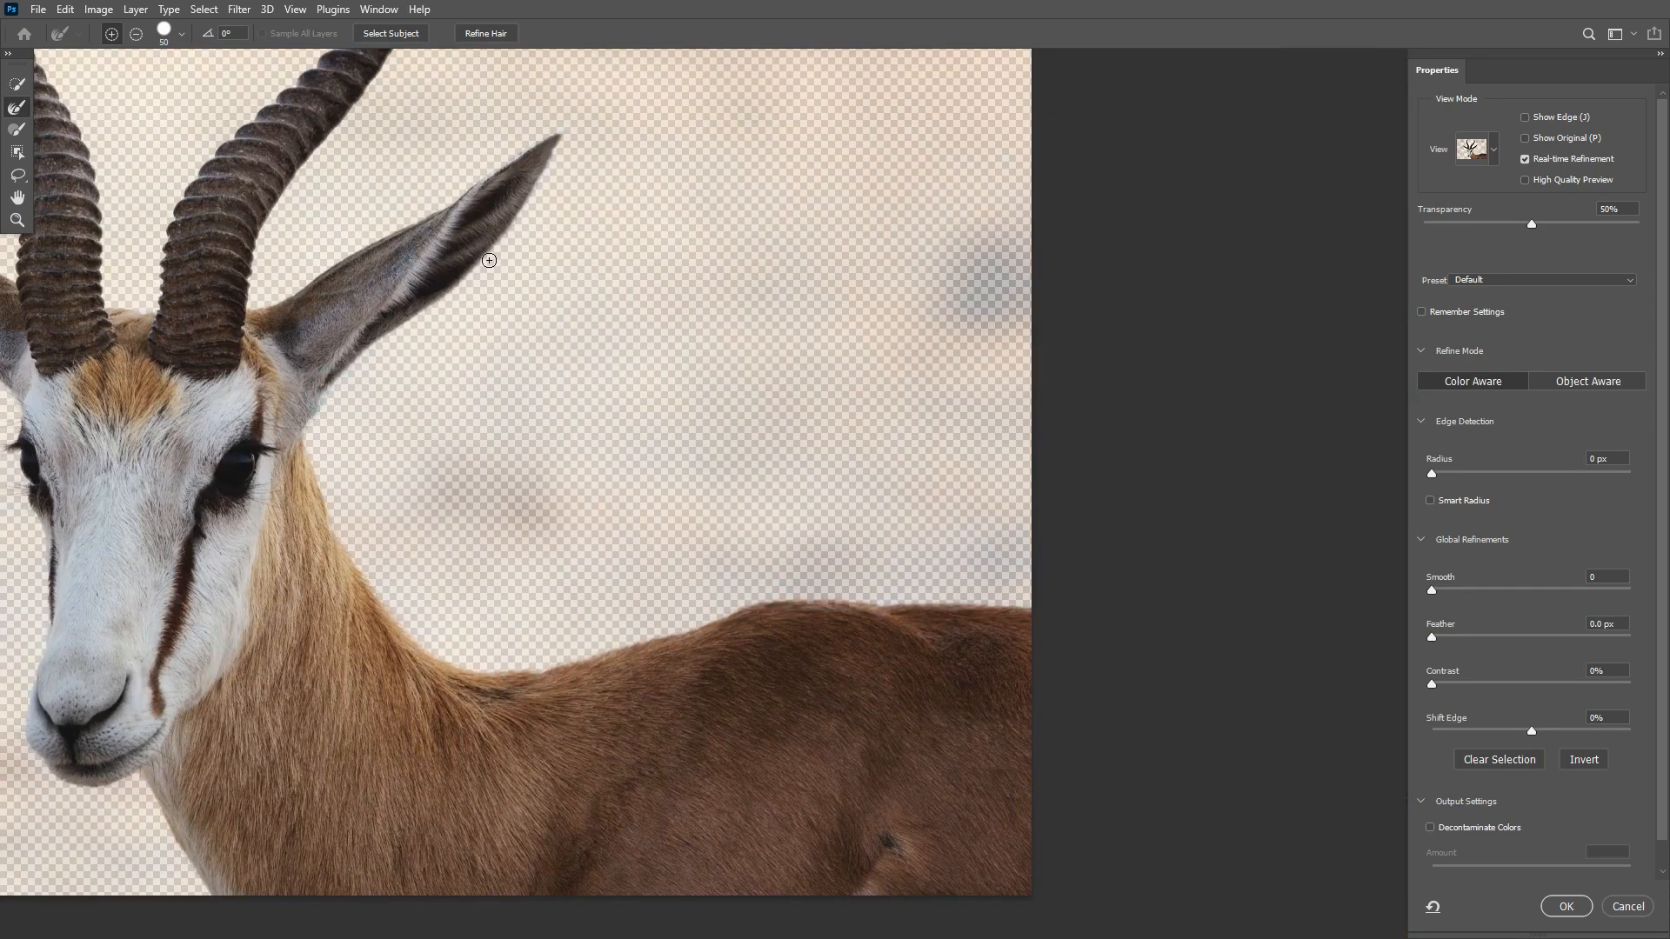
drag(267, 308, 664, 466)
Step: Switch the mask preview to On Black and set its opacity to 90%
click(1494, 149)
click(1451, 294)
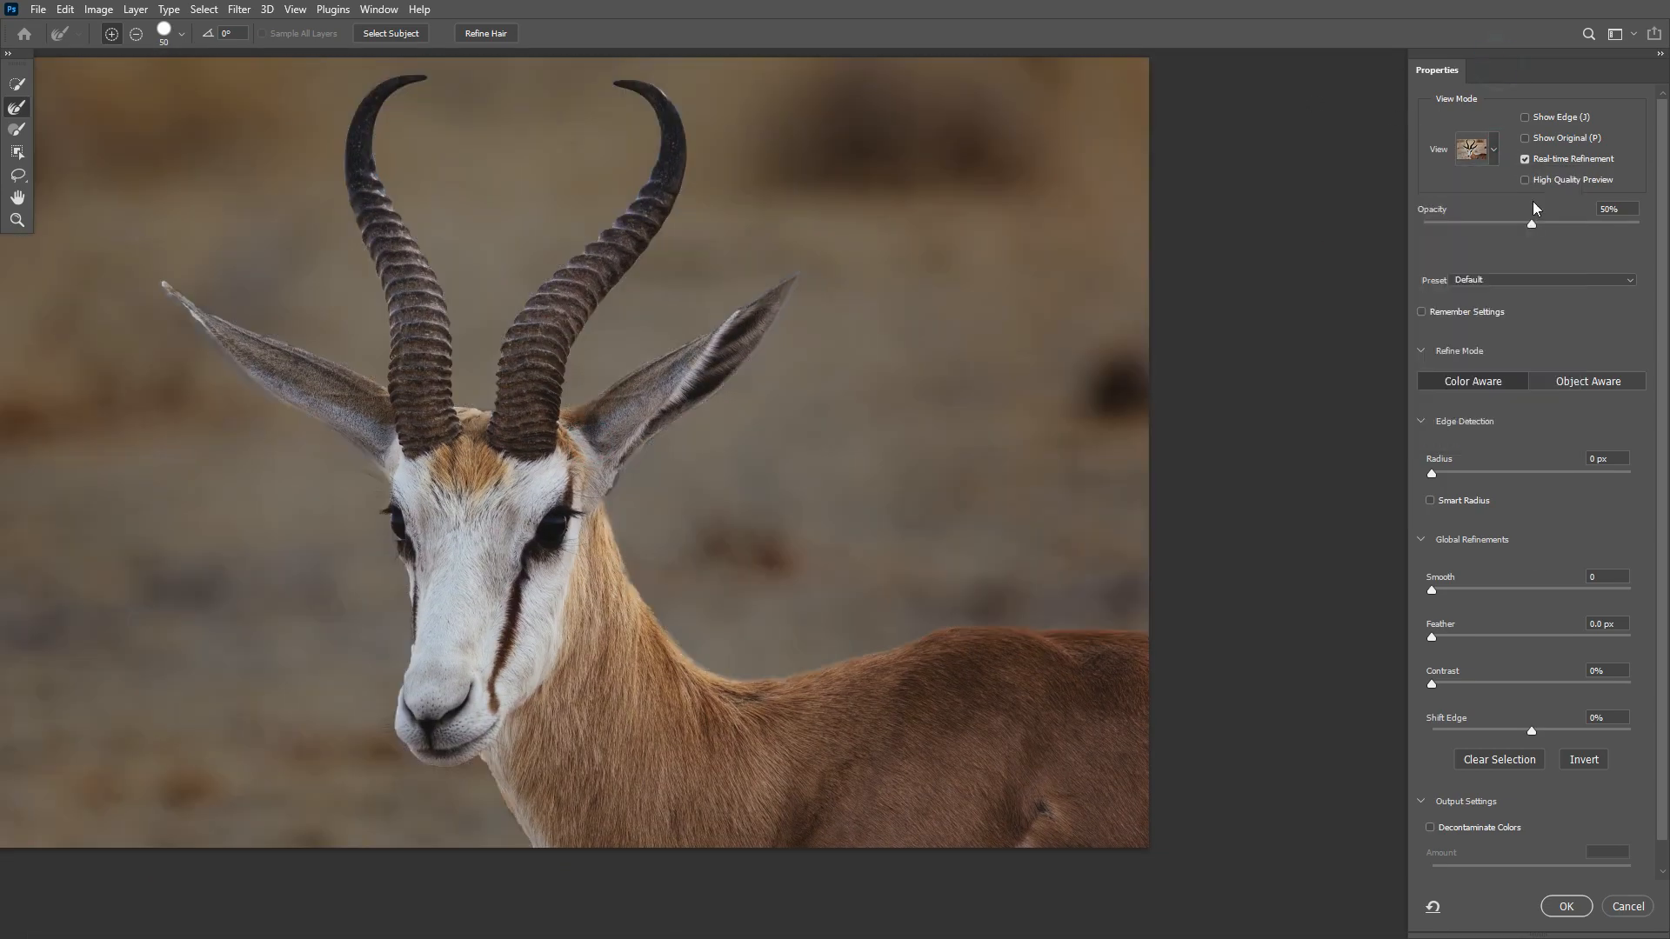
drag(1530, 223, 1617, 223)
Step: Refine the remaining fur edges along the ears and muzzle against the black preview
scroll(839, 287, up, 2)
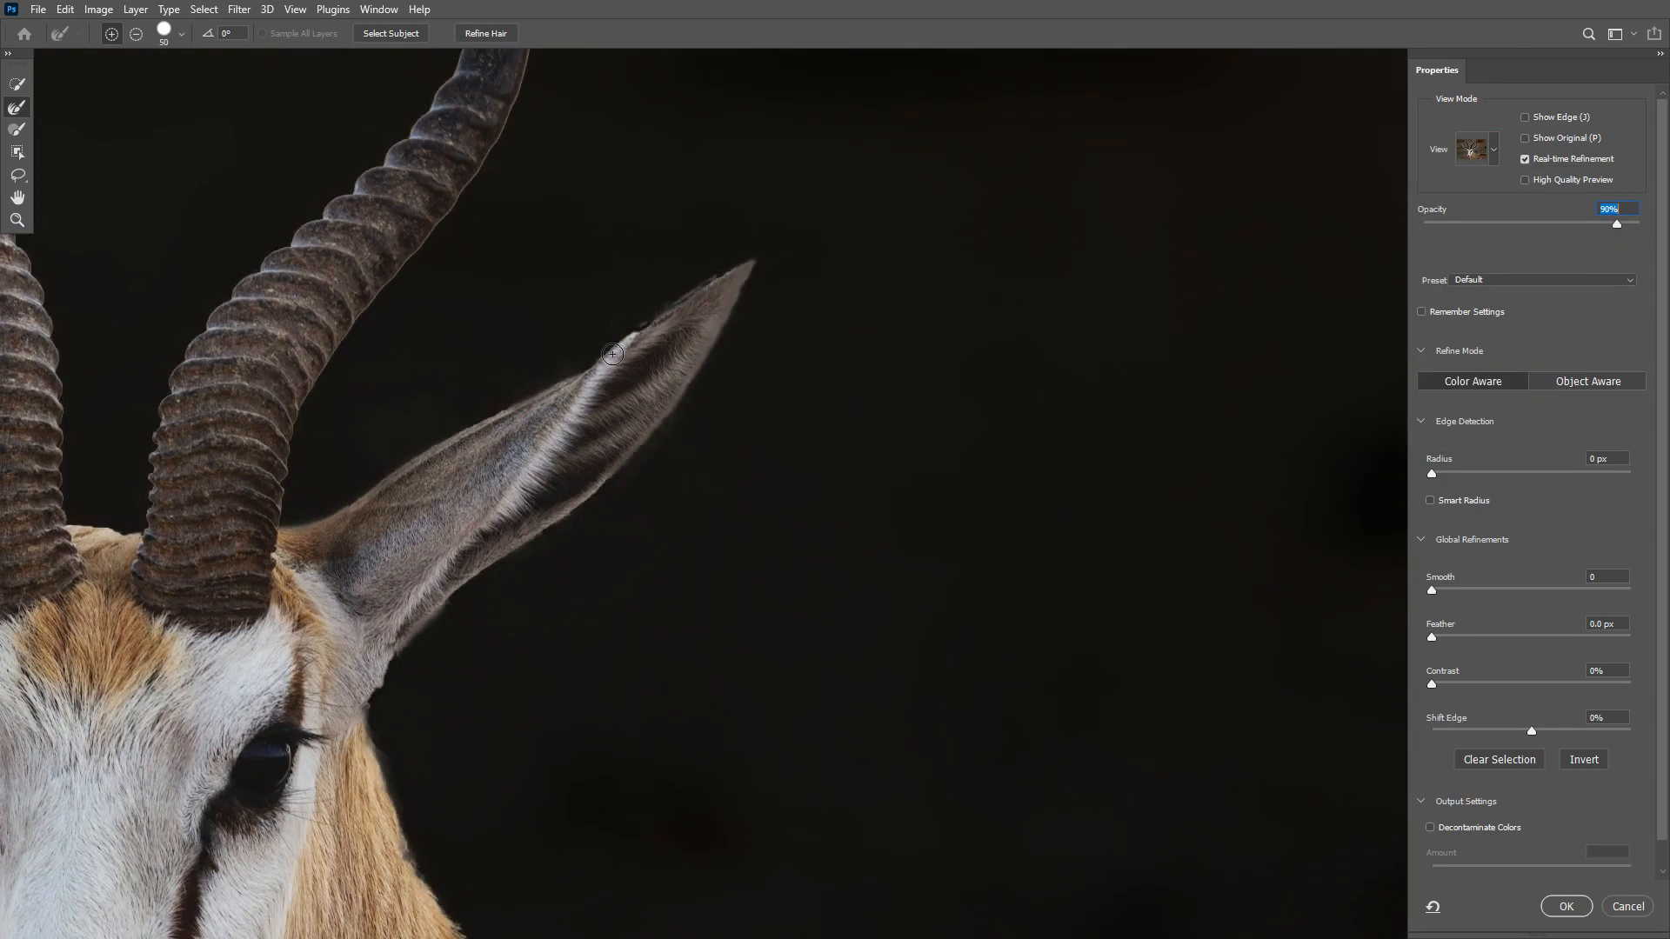
drag(839, 392, 451, 477)
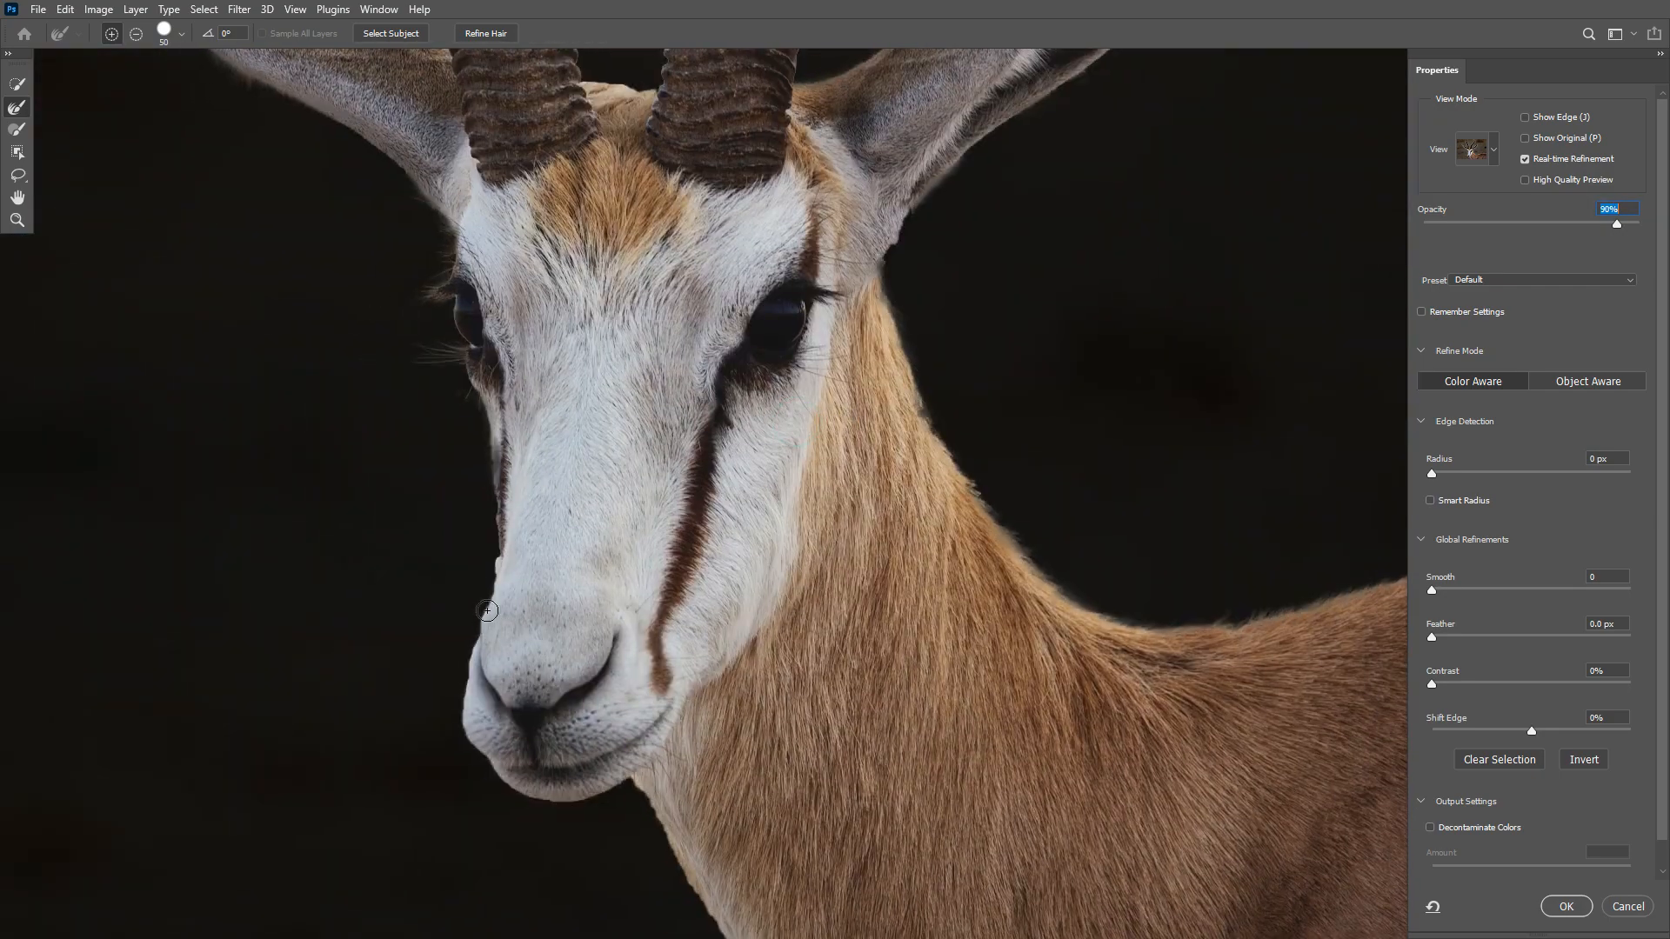
drag(480, 434, 696, 852)
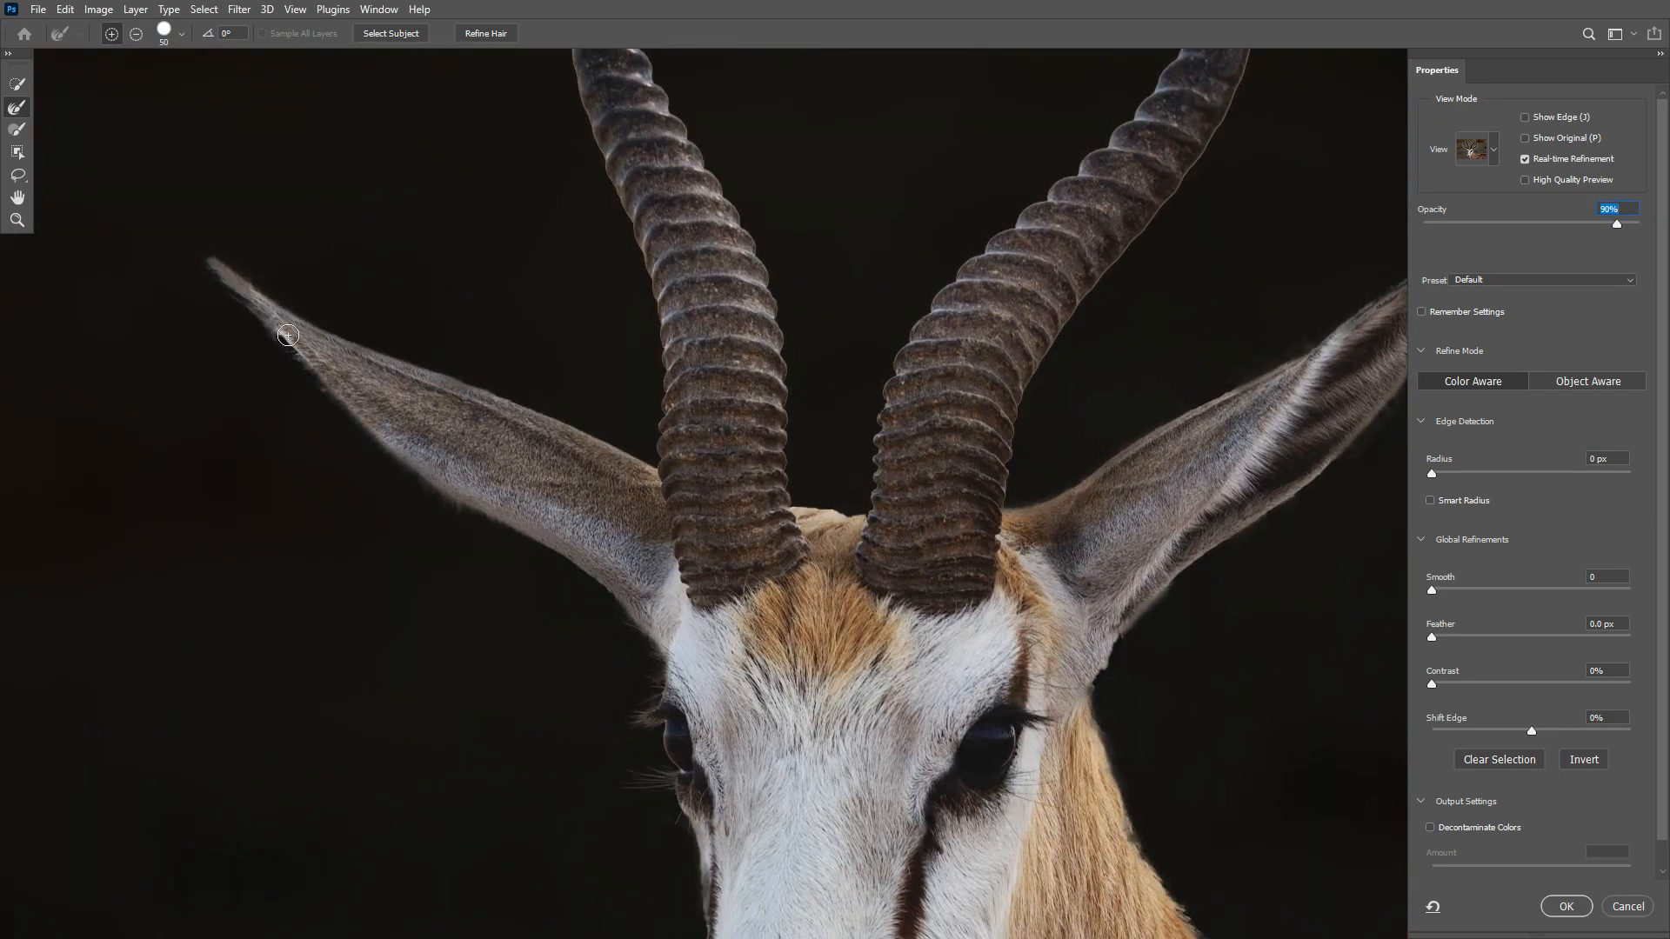
drag(596, 387, 945, 318)
scroll(447, 687, up, 2)
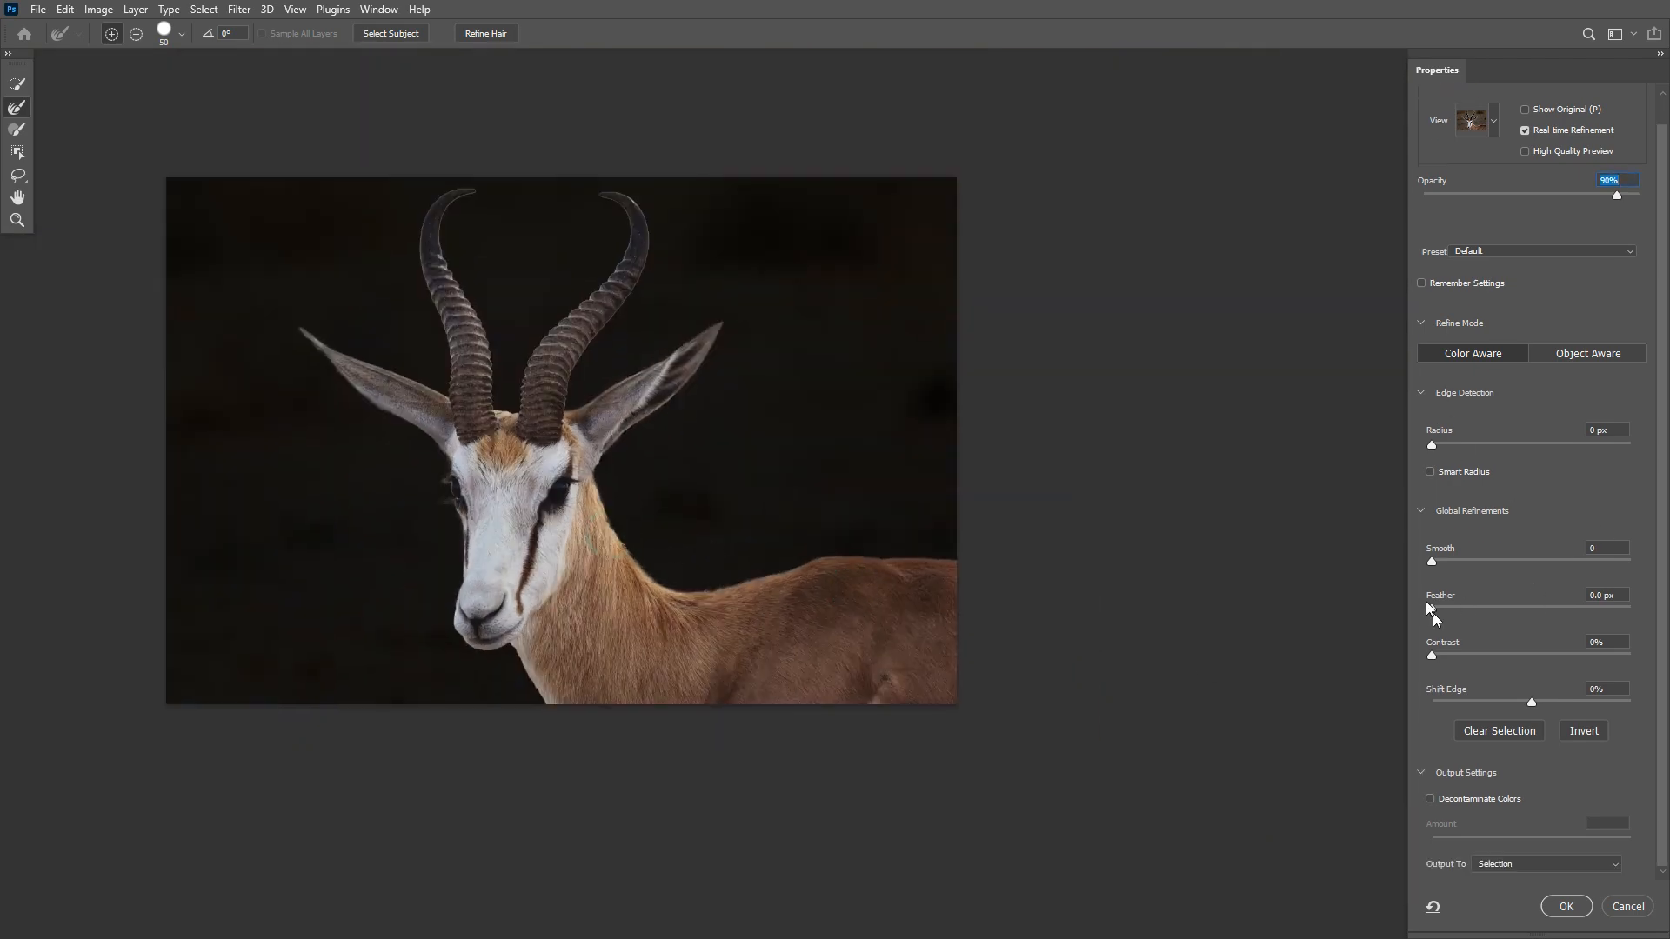
Step: Set the edge refinements to 0.2 px feather, 10% contrast and +31% shift edge, leaving Decontaminate Colors off
drag(1431, 655, 1453, 655)
mouse_move(1532, 702)
mouse_down()
mouse_move(1600, 705)
mouse_move(1562, 701)
mouse_up()
click(1451, 800)
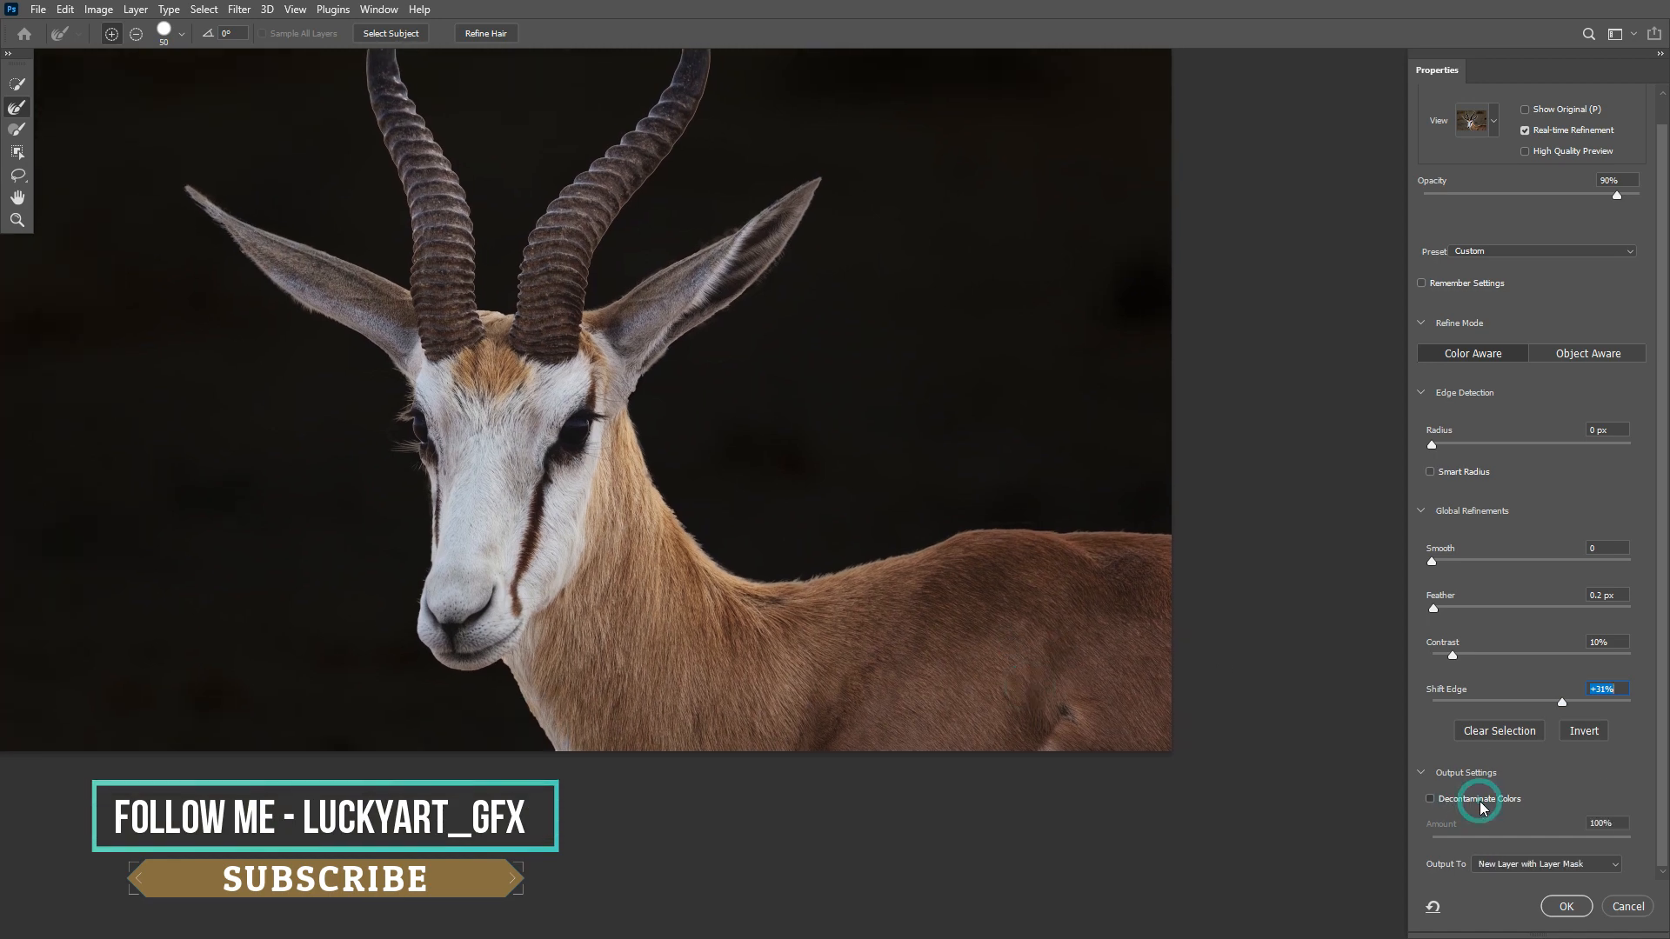
click(1491, 802)
click(1491, 802)
click(1492, 802)
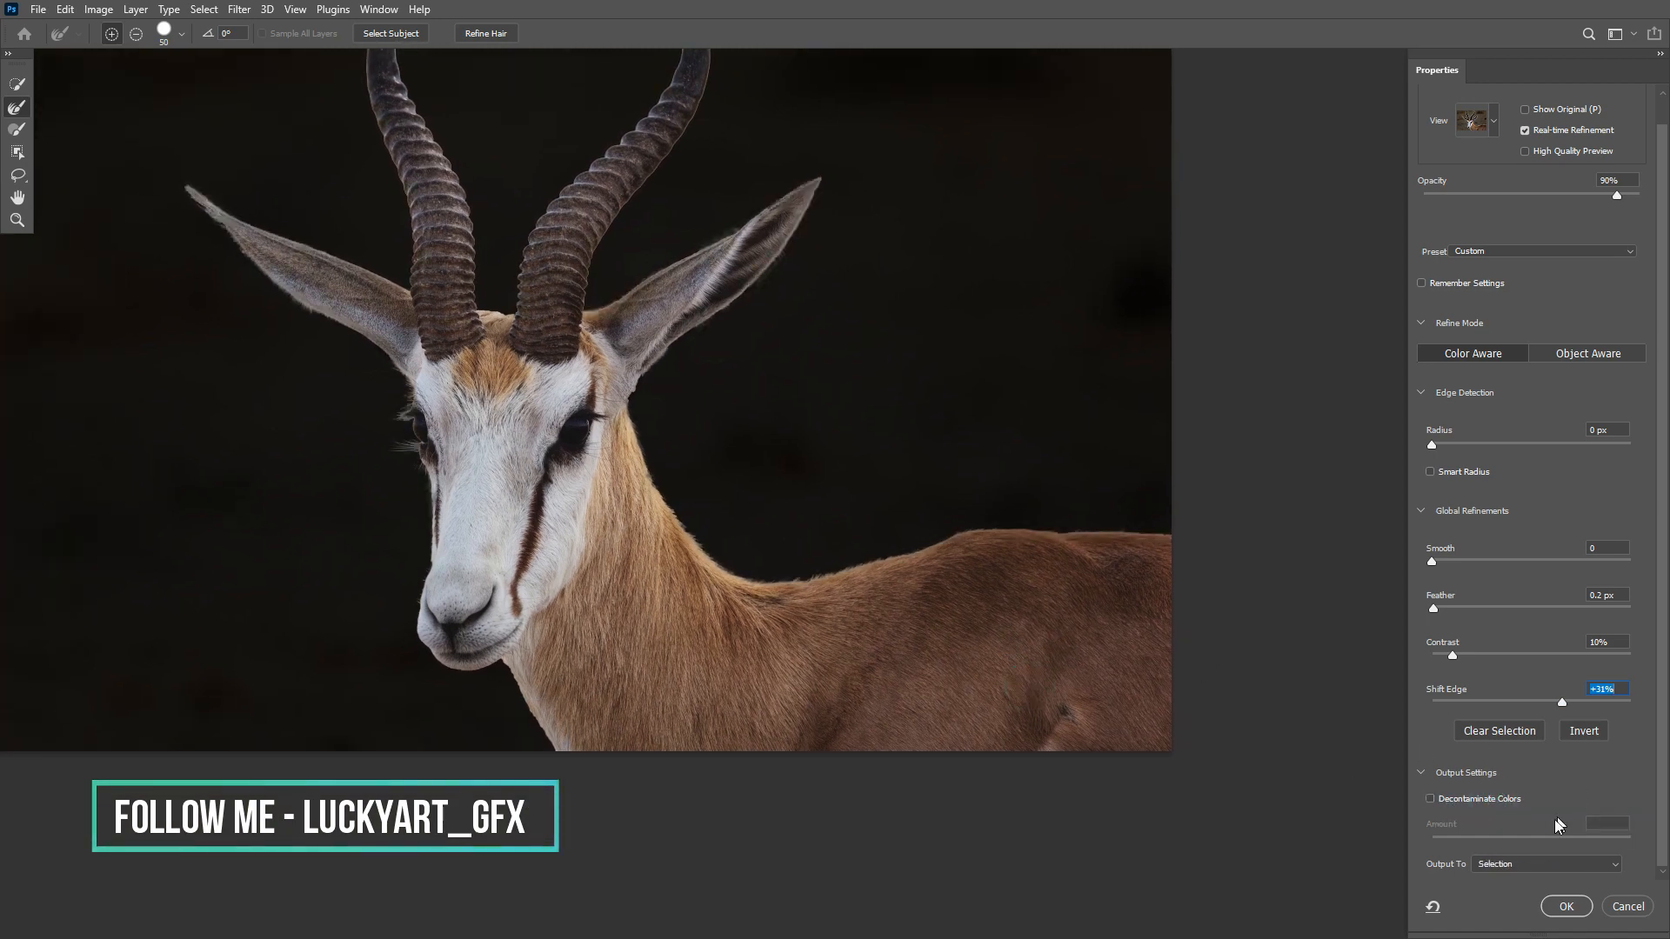
Step: Output the refined selection to a new layer with a layer mask
click(1553, 864)
click(1530, 857)
click(1569, 907)
key(v)
scroll(793, 474, down, 4)
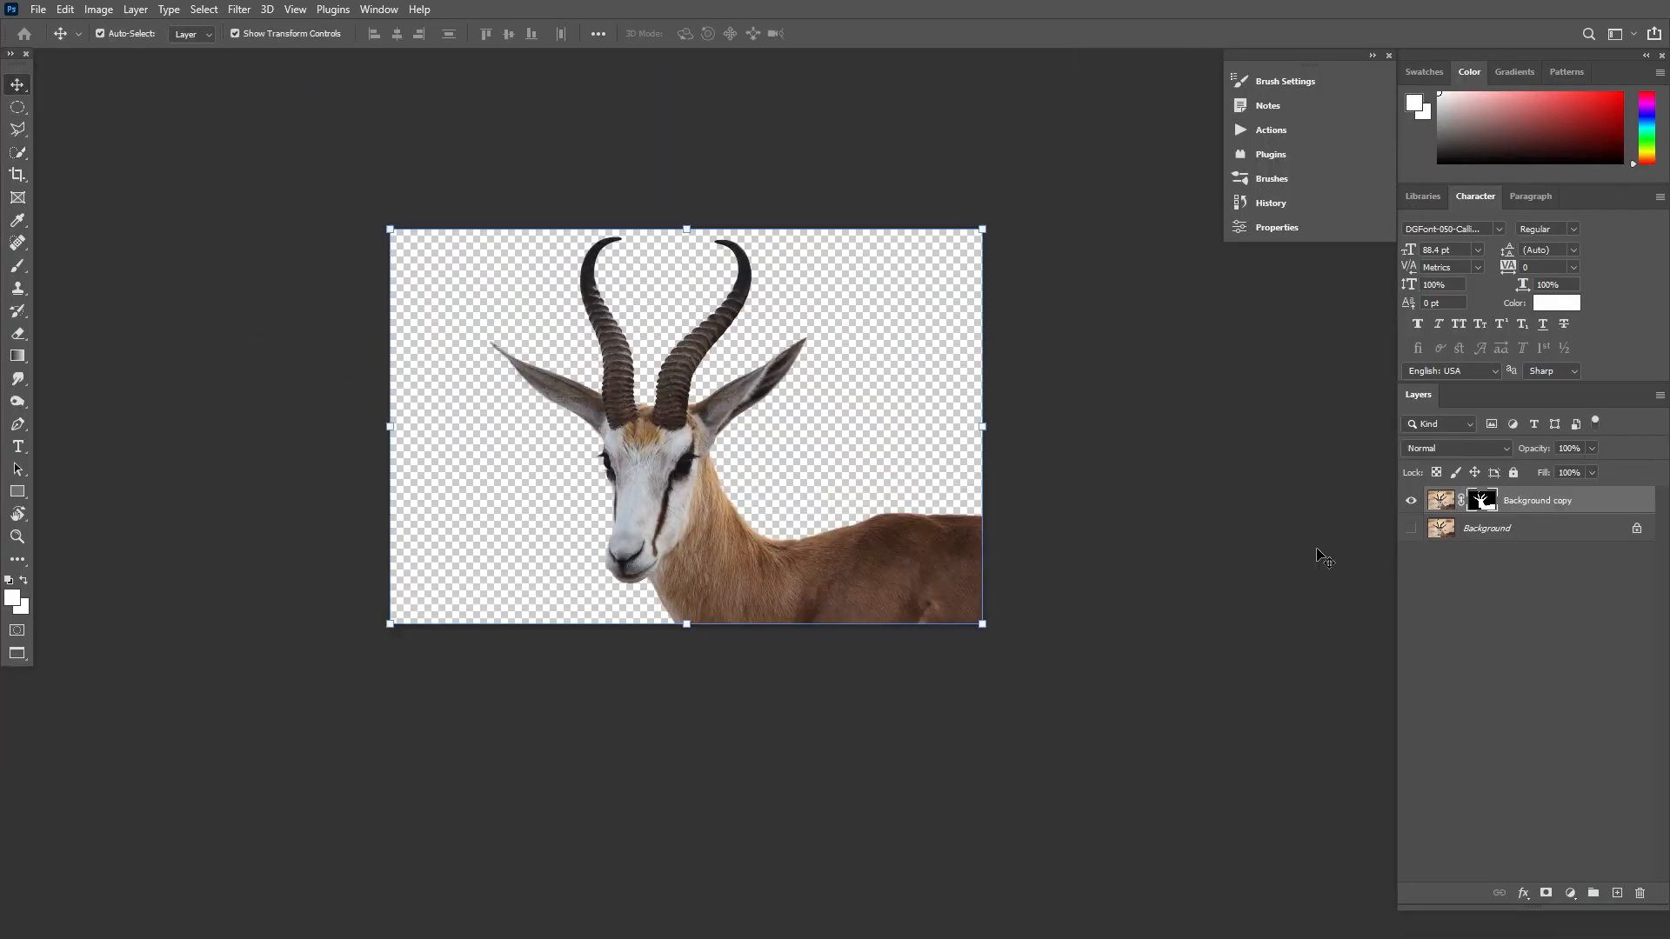
click(1321, 558)
Step: Show the original Background layer, then desaturate it to -100 and darken its lightness with Hue/Saturation
click(1411, 528)
click(1410, 528)
click(1279, 543)
scroll(781, 388, up, 4)
click(1411, 529)
click(1456, 529)
key(ctrl+u)
drag(1204, 438, 1118, 438)
drag(1204, 479, 1137, 476)
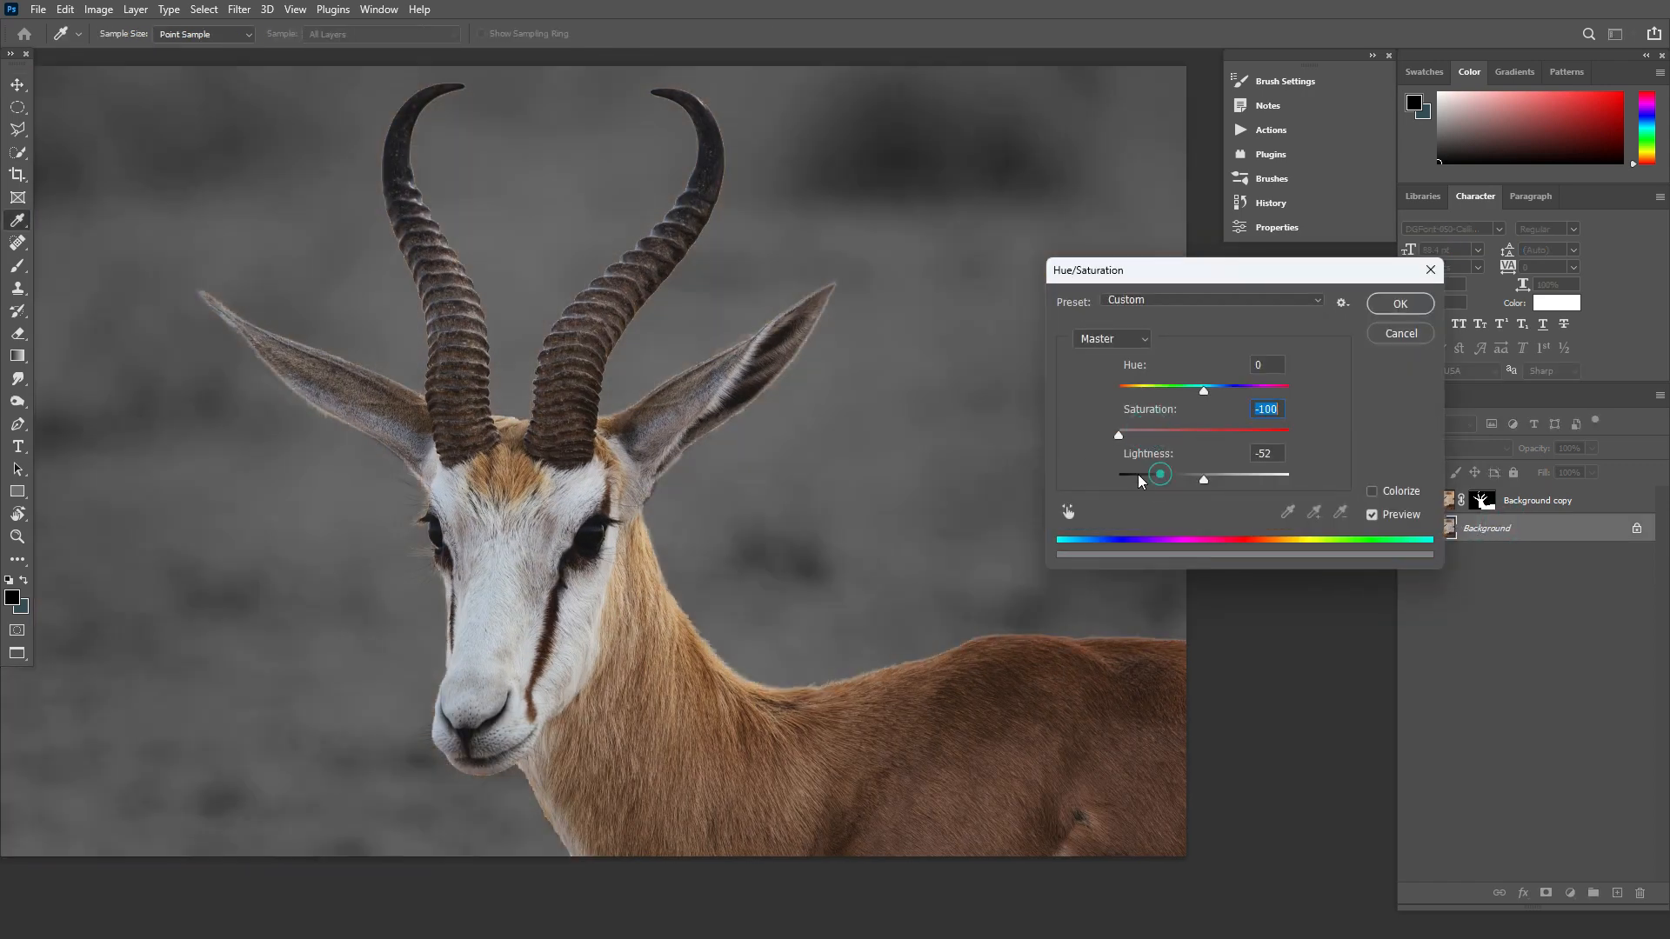
click(1402, 302)
Step: Duplicate the masked antelope layer twice and merge the two copies into one unmasked cut-out layer
click(1283, 487)
drag(947, 442, 998, 492)
key(ctrl+0)
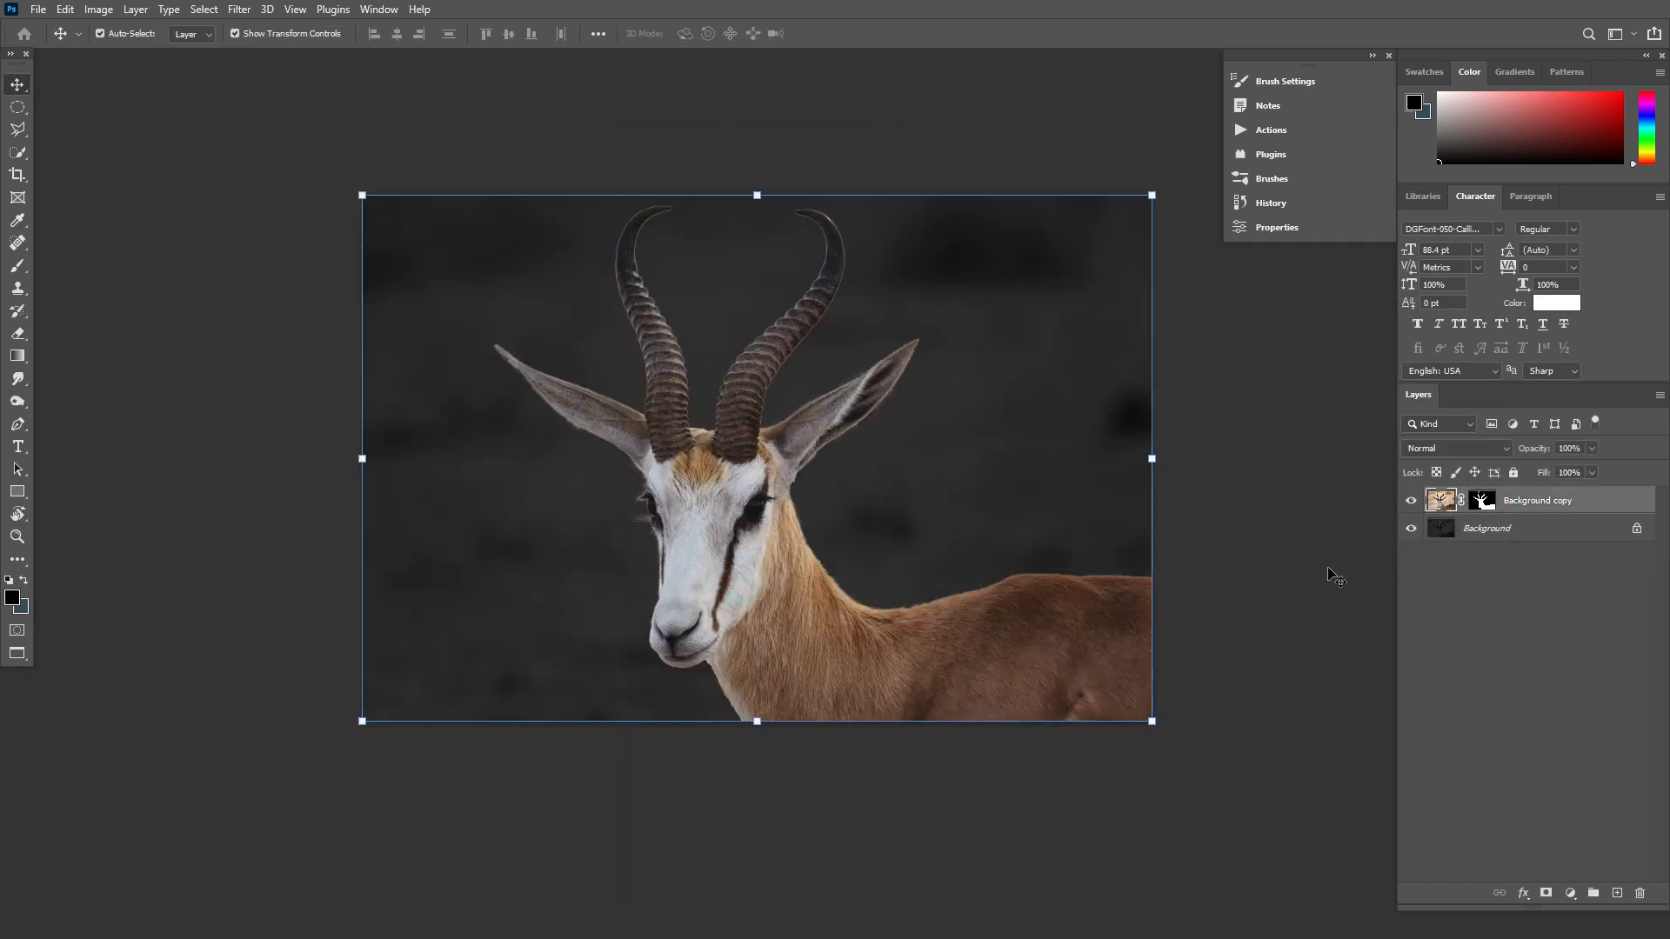
key(ctrl+j)
key(ctrl+j)
right_click(1583, 504)
click(1602, 501)
click(1411, 528)
ctrl+click(1547, 529)
key(ctrl+e)
Step: Trace the outer edge and base of the left-hand horn with a Pen path on the merged antelope copy
scroll(727, 324, up, 3)
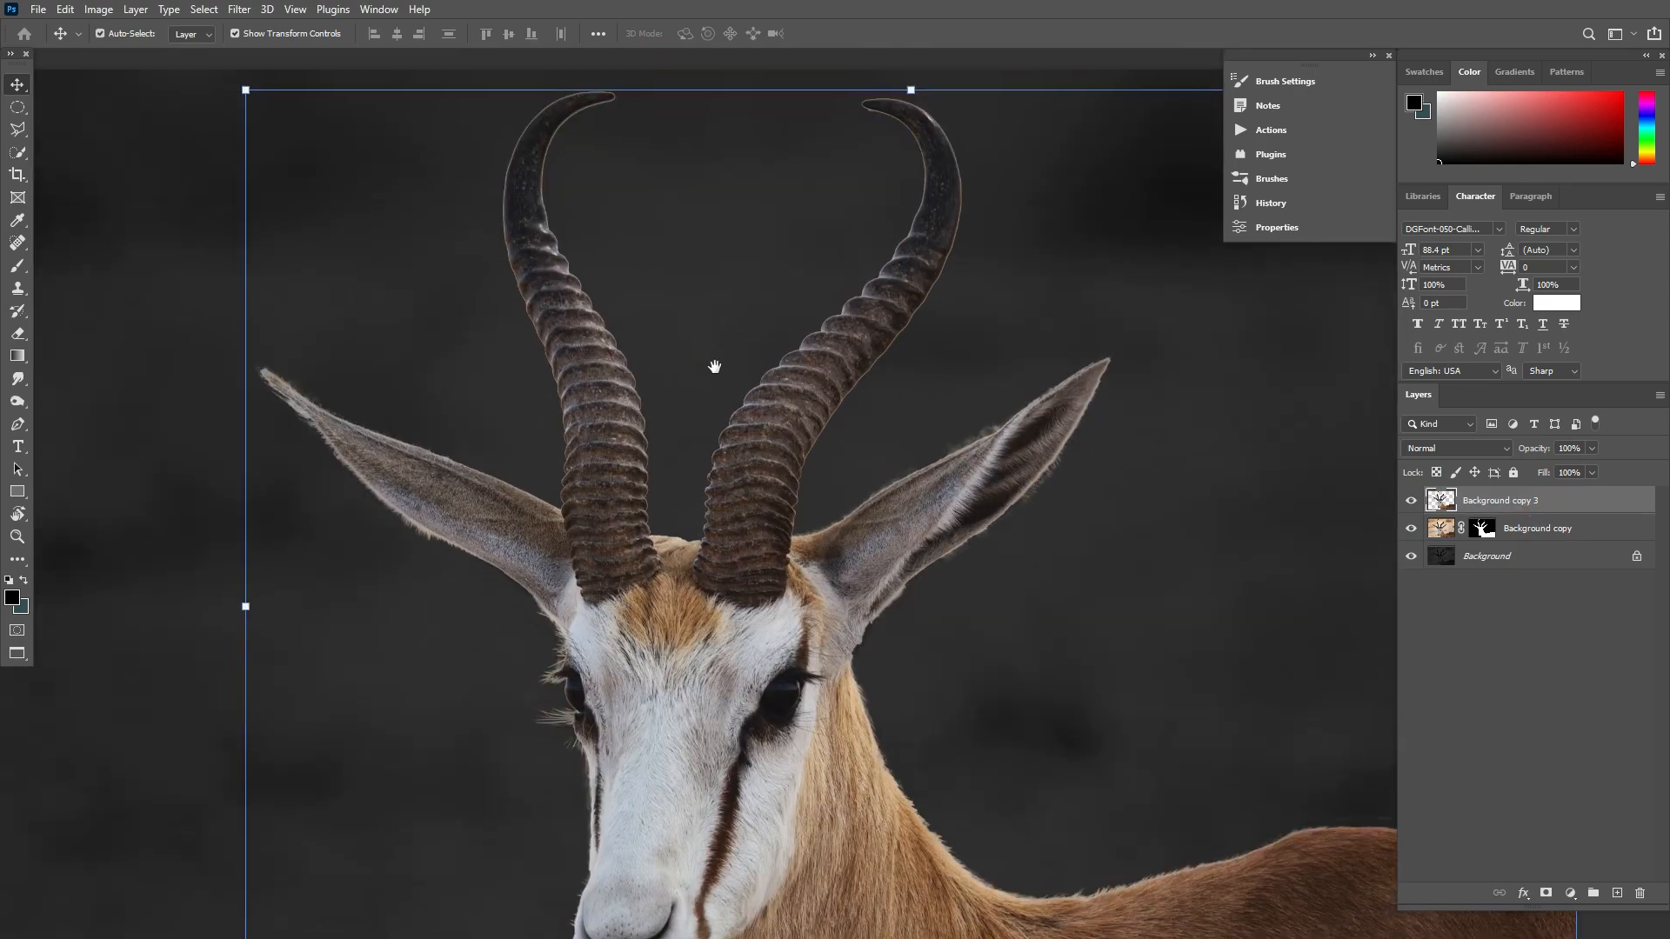
drag(727, 347, 722, 368)
key(p)
scroll(487, 487, up, 4)
click(528, 162)
scroll(574, 452, up, 3)
drag(539, 219, 552, 243)
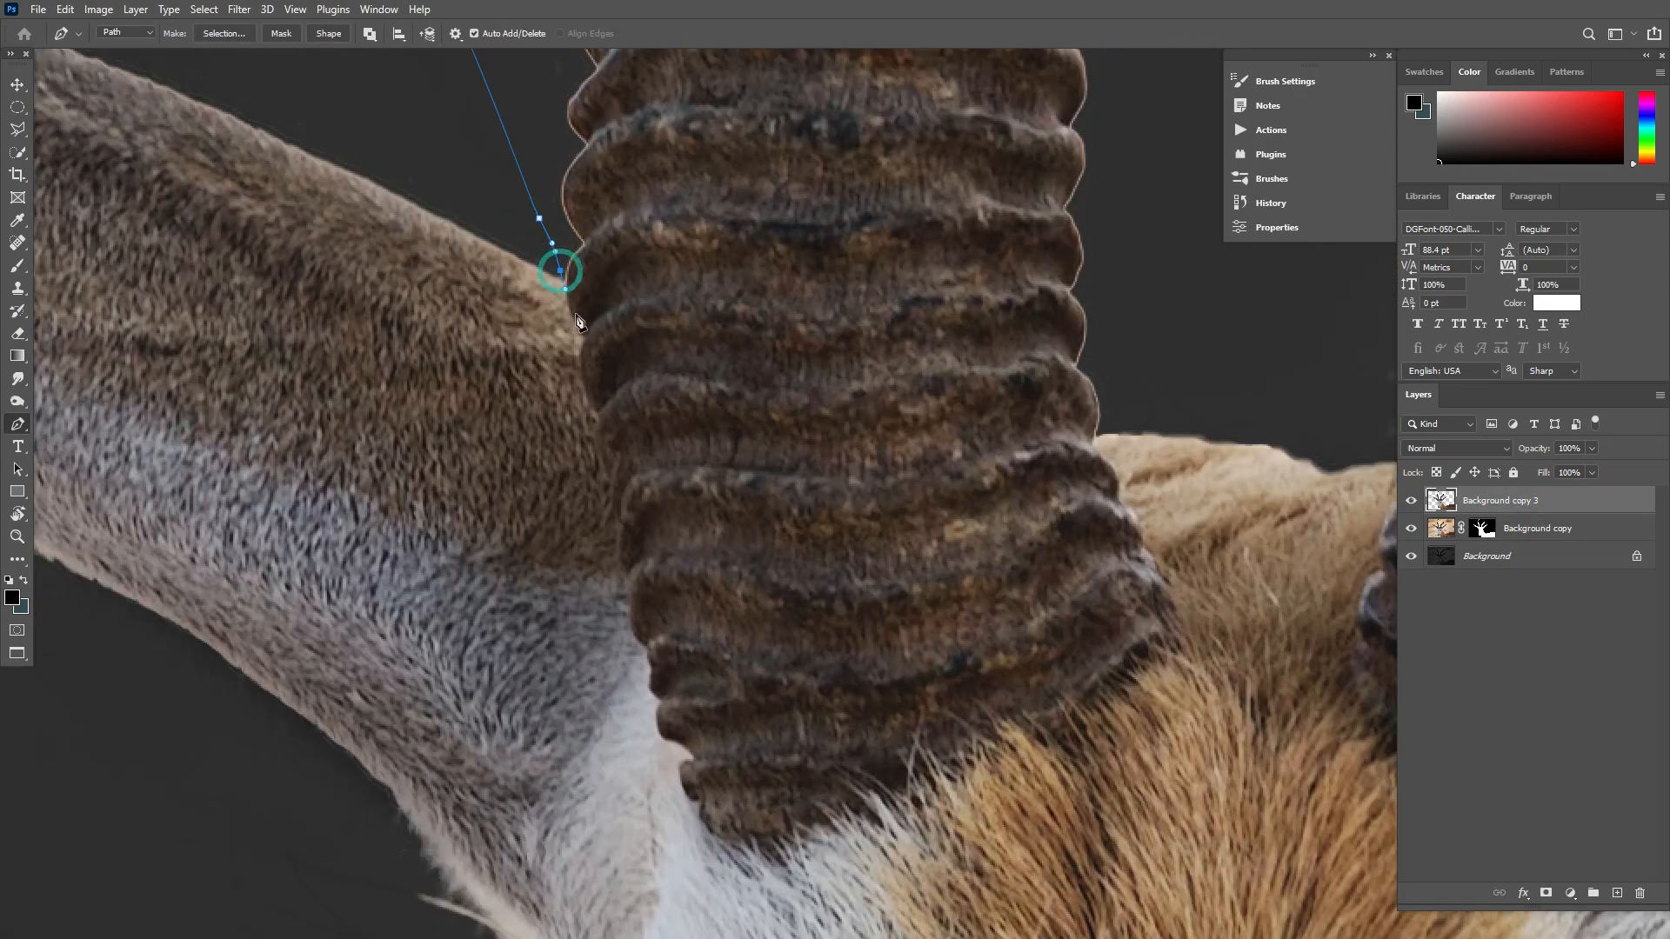
drag(607, 463, 599, 384)
drag(601, 415, 612, 459)
drag(622, 517, 623, 525)
scroll(662, 474, down, 4)
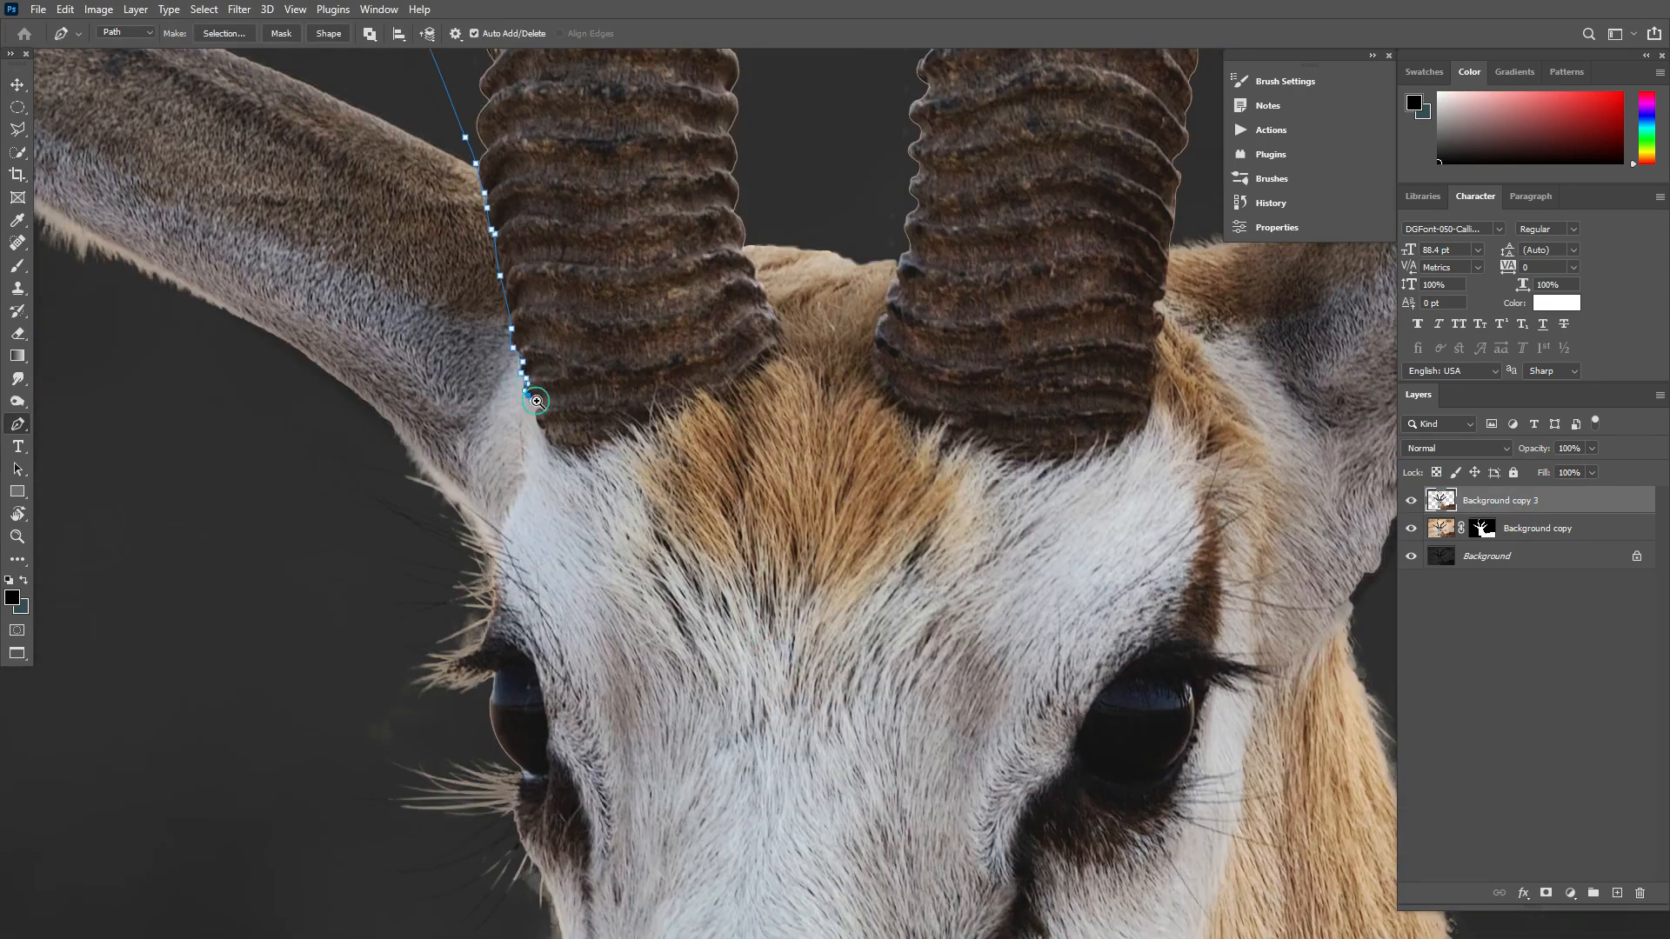
scroll(597, 500, up, 4)
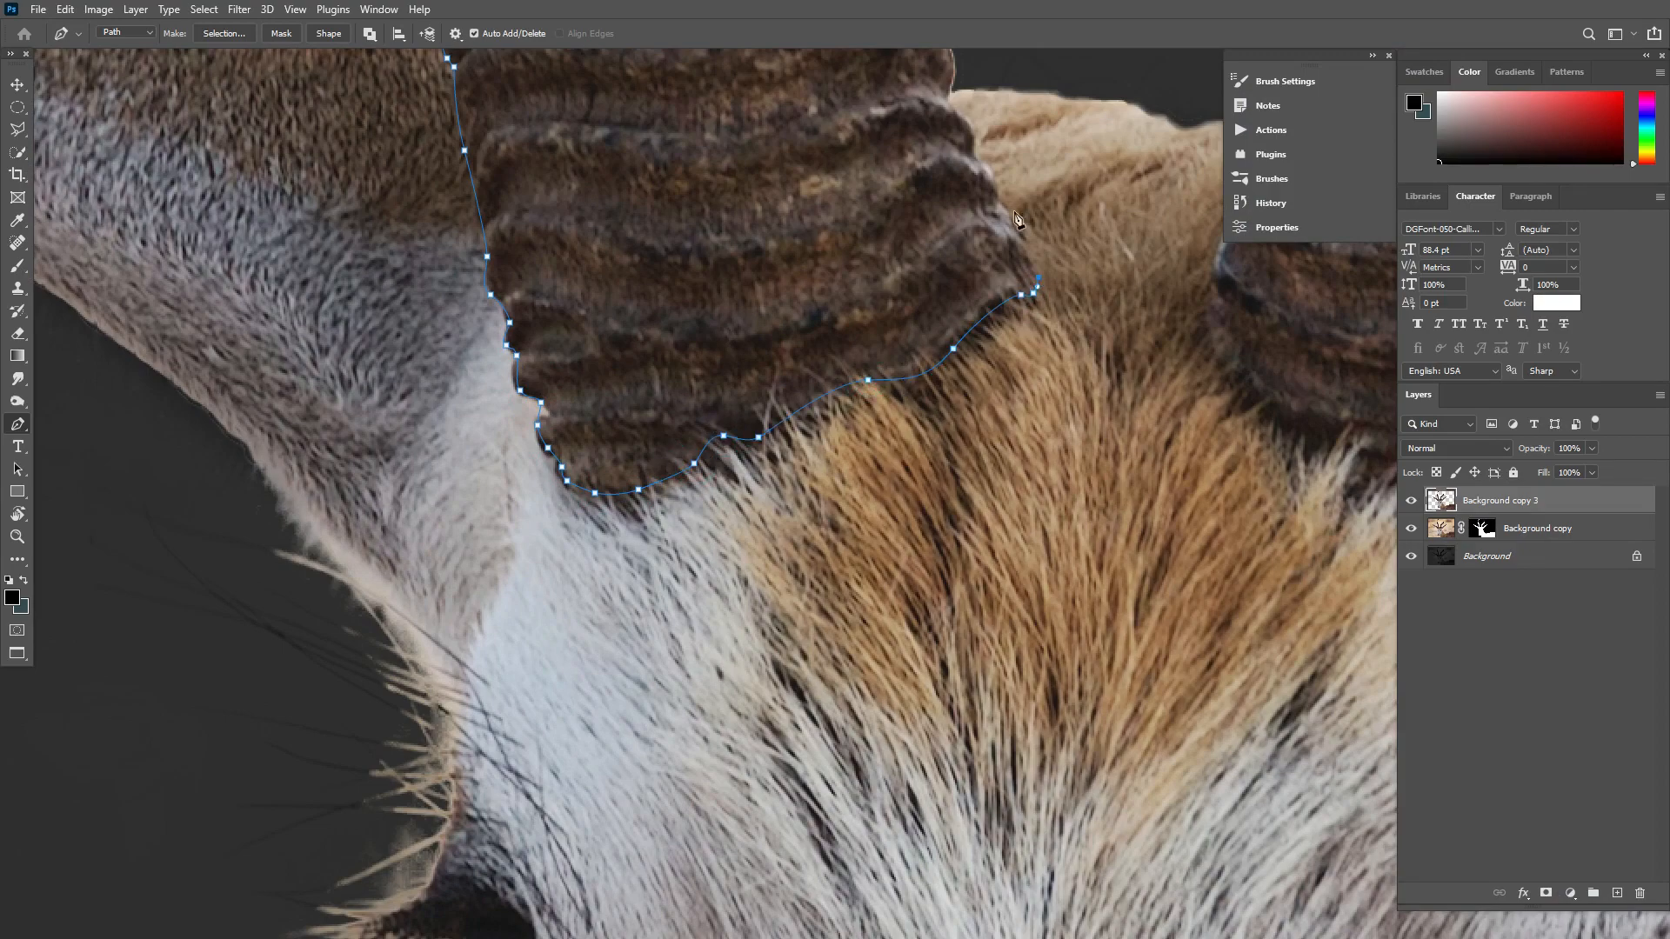
Step: Continue the path up the left-hand horn's inner edge, across the gap and down the right-hand horn's inner edge
click(1003, 202)
click(963, 122)
drag(963, 122, 959, 360)
click(945, 325)
drag(970, 263, 601, 449)
drag(760, 301, 887, 380)
drag(887, 556, 798, 302)
drag(779, 383, 780, 391)
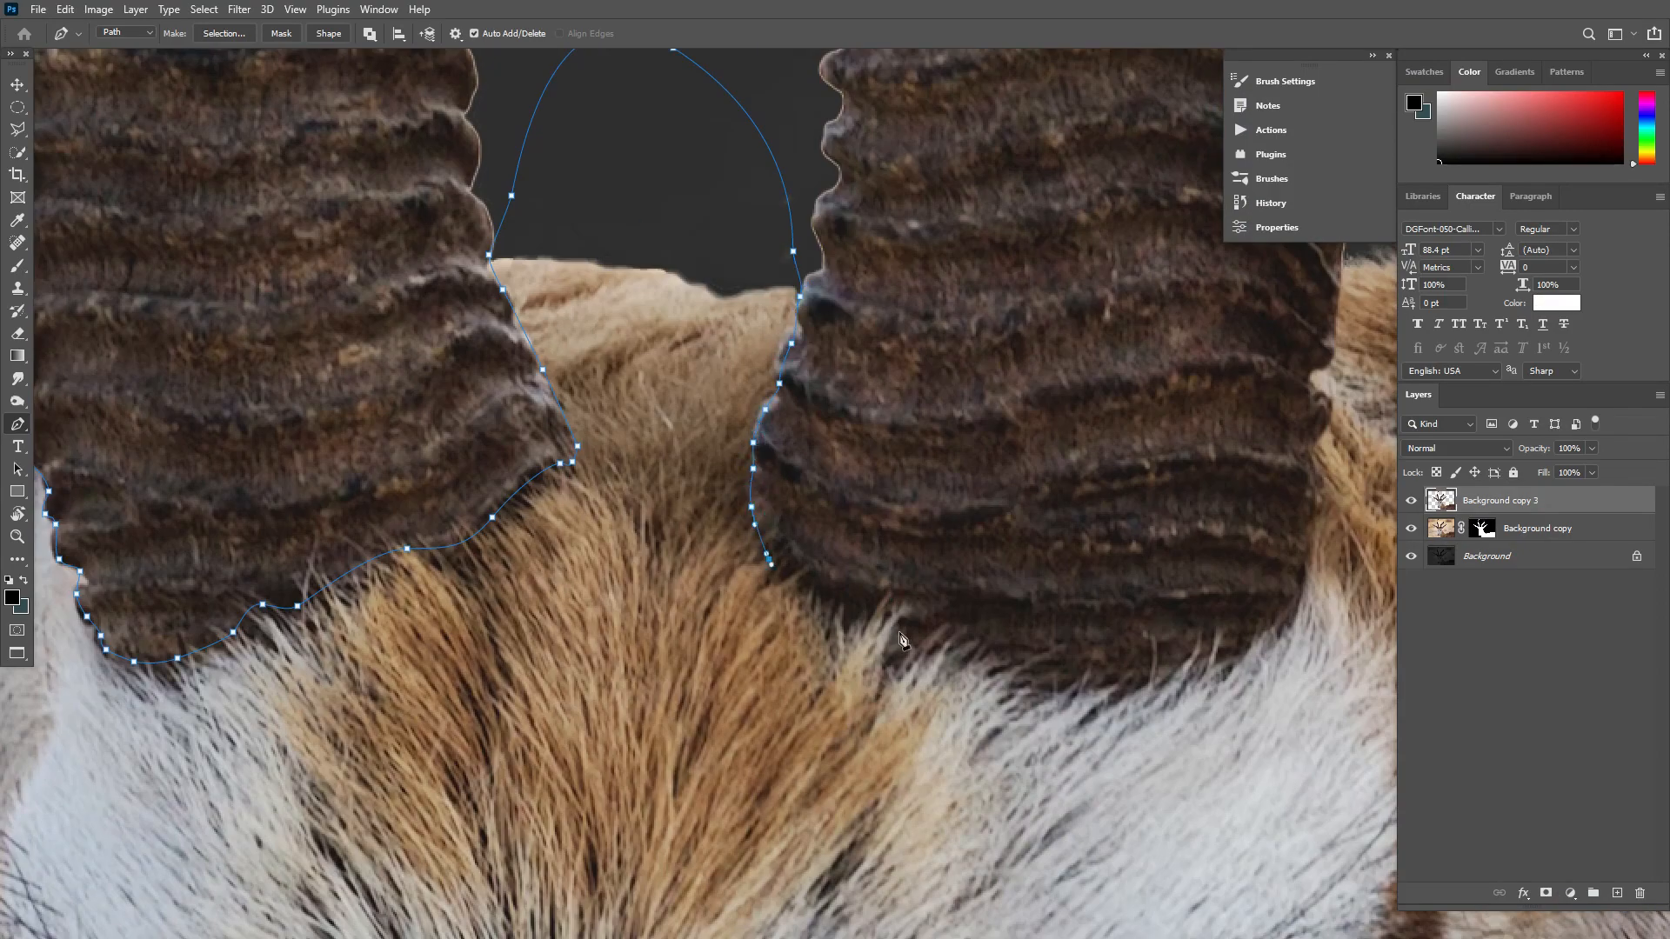
Step: Trace the right-hand horn's base and close the path loosely around both horn tips
drag(921, 635, 1007, 663)
scroll(957, 661, down, 2)
drag(919, 691, 931, 685)
scroll(1017, 406, down, 2)
drag(991, 231, 928, 183)
drag(529, 137, 280, 168)
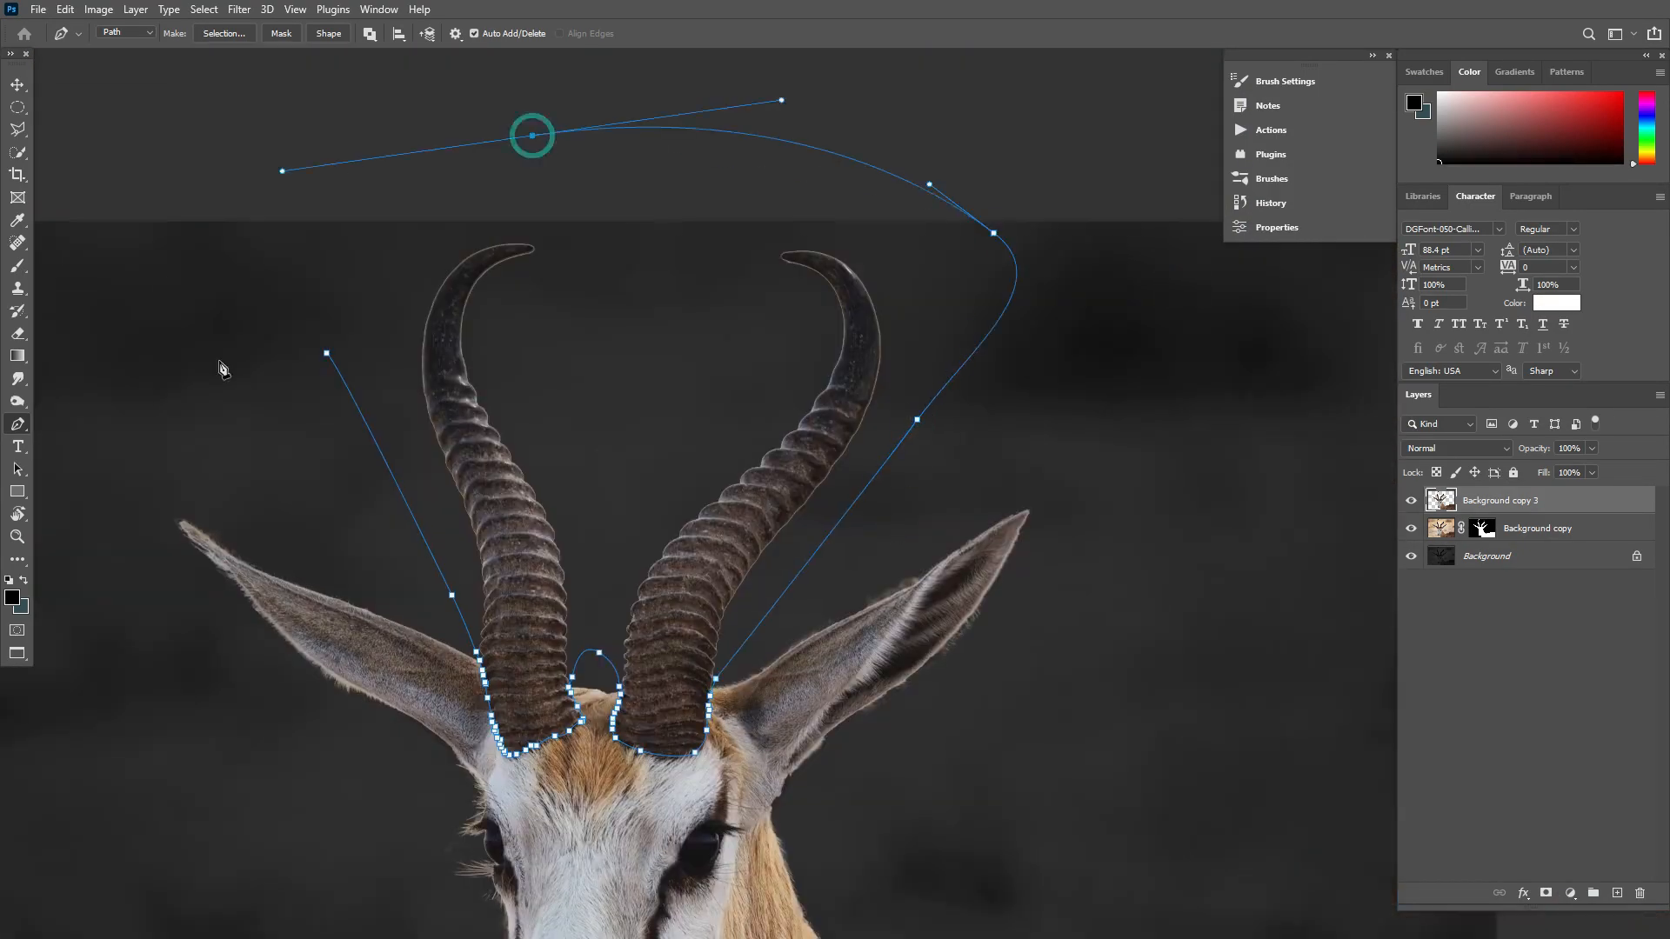
click(328, 354)
Step: Convert the horn path to a selection and copy the horns onto a new layer
key(ctrl+Return)
drag(615, 519, 726, 370)
key(ctrl+j)
Step: Delete the merged antelope copy and hide the darkened Background layer
click(1549, 531)
key(Delete)
click(1410, 529)
click(1410, 529)
click(1411, 557)
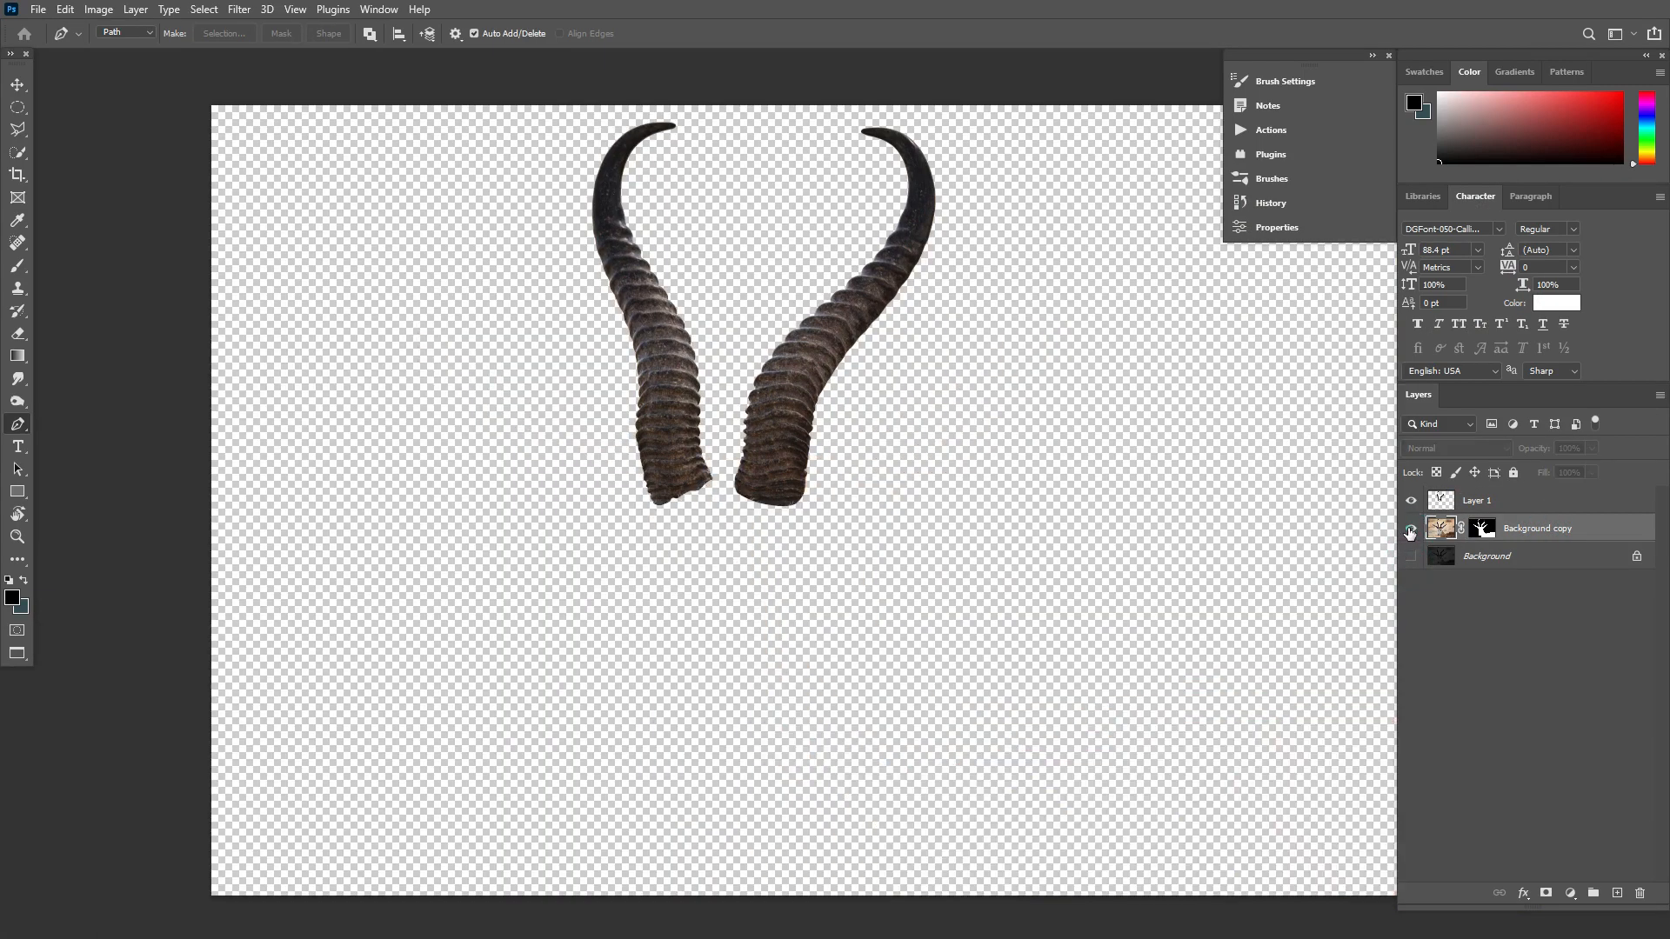
Step: Duplicate the horns layer and set the copy's blend mode to Linear Dodge (Add)
scroll(818, 426, down, 2)
key(v)
ctrl+click(782, 380)
scroll(983, 358, up, 1)
click(1456, 448)
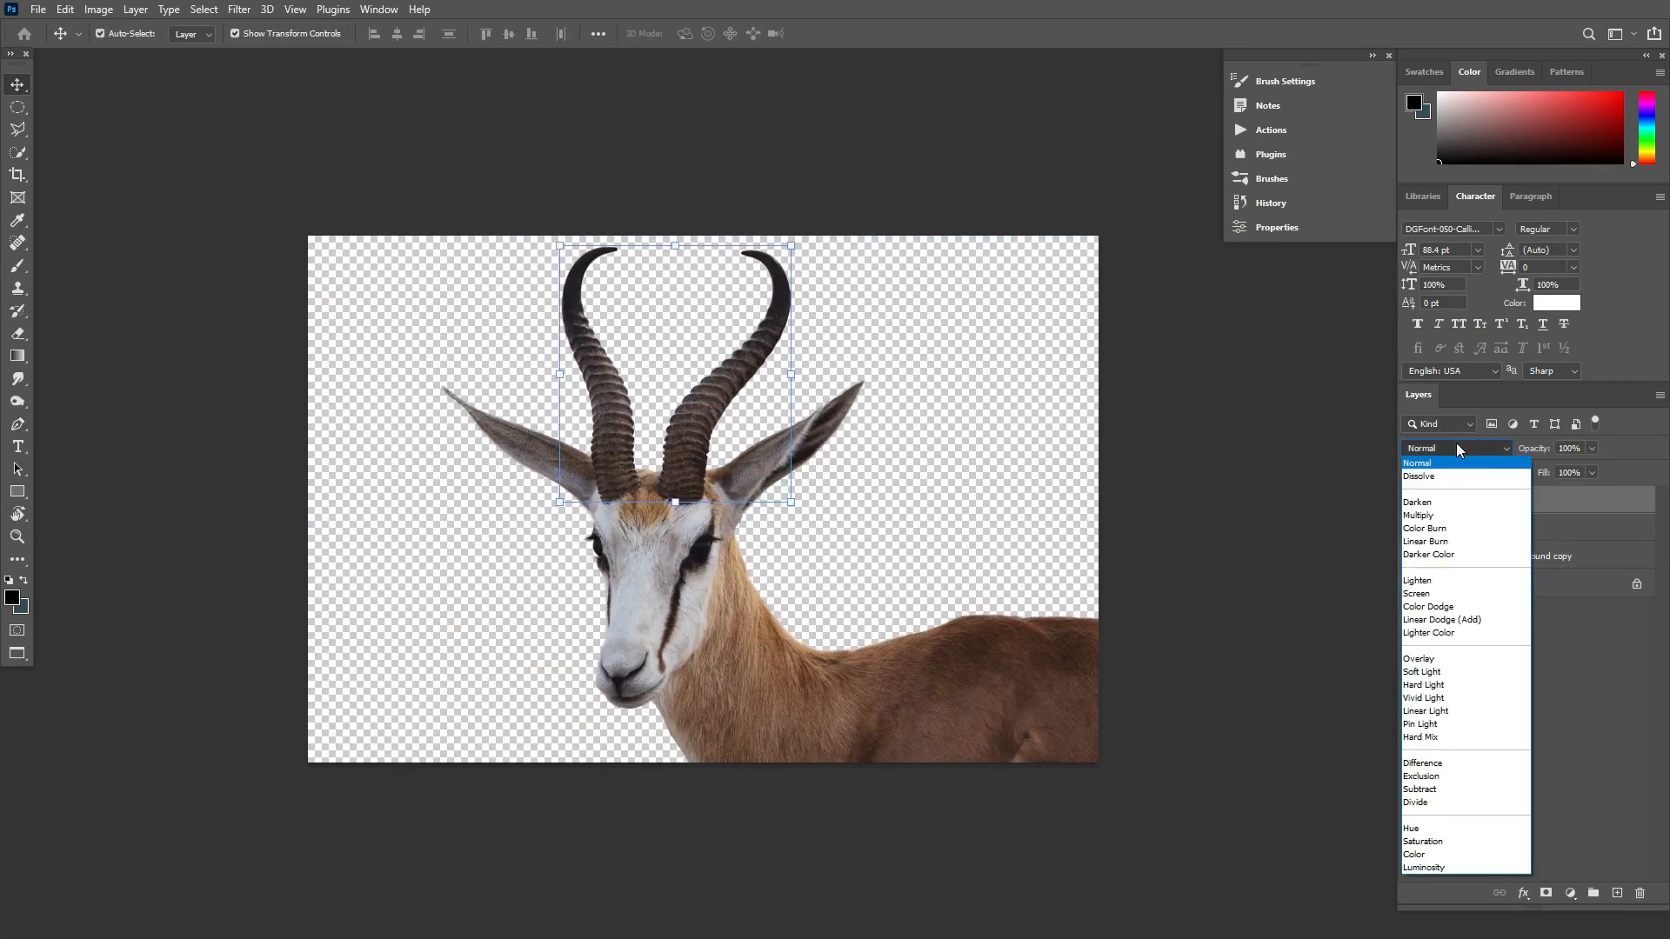
click(1441, 620)
scroll(687, 429, up, 1)
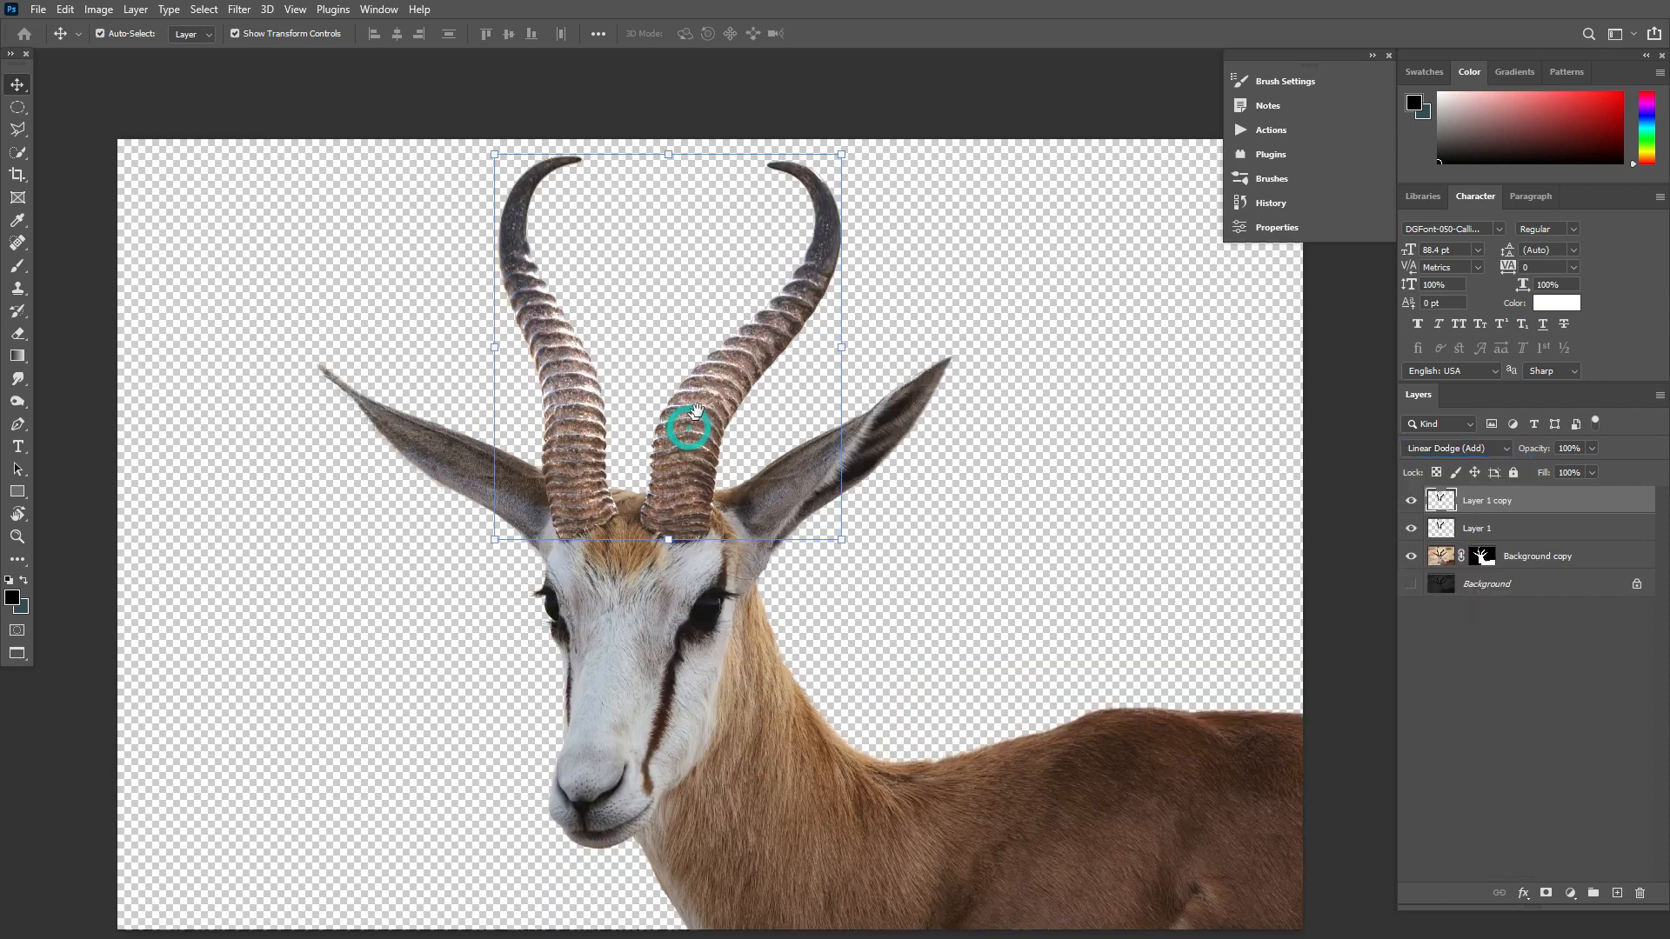
Step: Convert the duplicated horns layer to a smart object and apply a 5-pixel Gaussian Blur
right_click(1600, 508)
click(1454, 400)
click(239, 8)
mouse_move(261, 230)
click(466, 293)
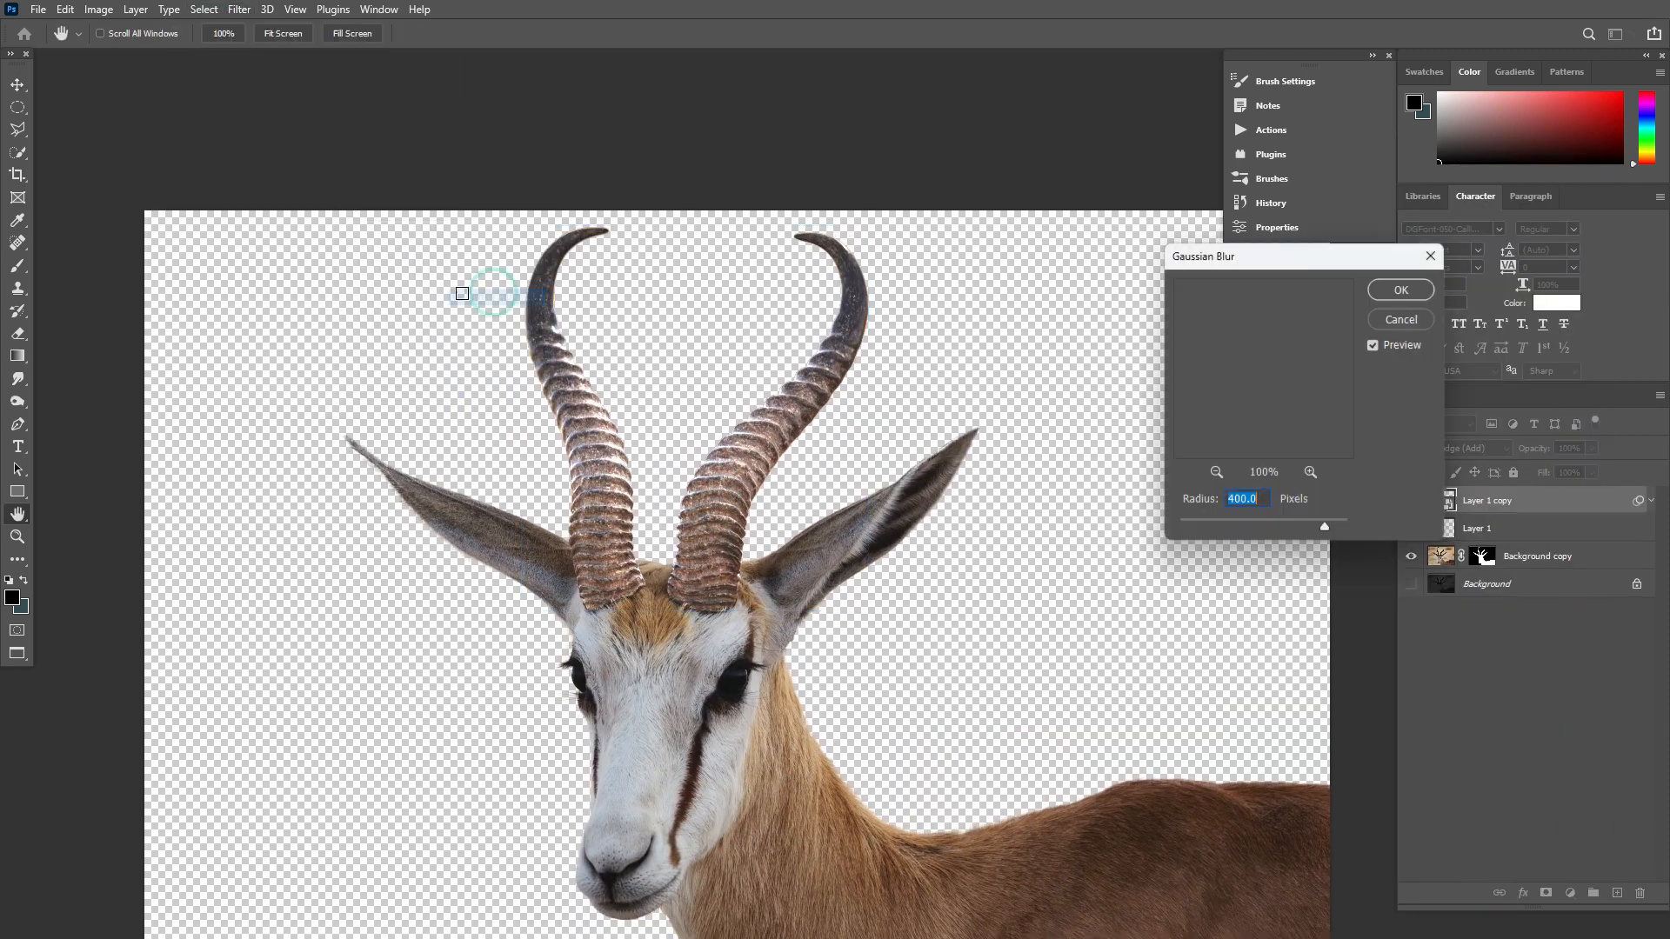
mouse_move(1217, 520)
mouse_down()
mouse_move(1181, 519)
mouse_move(1223, 521)
mouse_up()
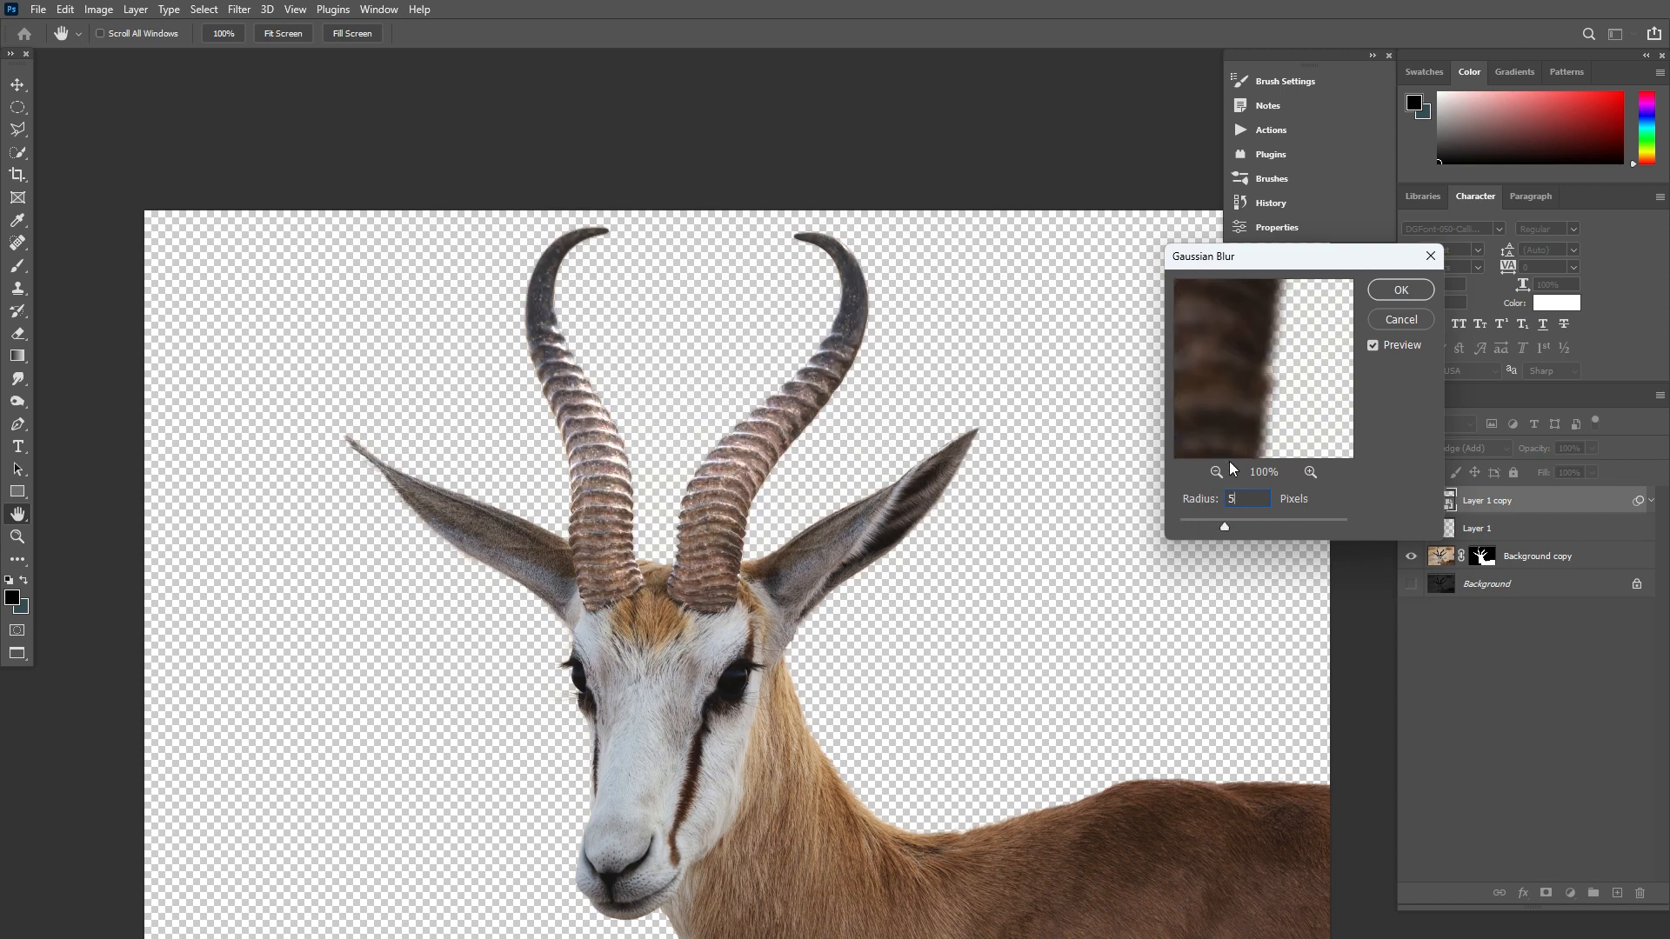
key(Return)
Step: Duplicate the blurred horns layer and set the copy's Gaussian Blur radius to 100 pixels
key(ctrl+j)
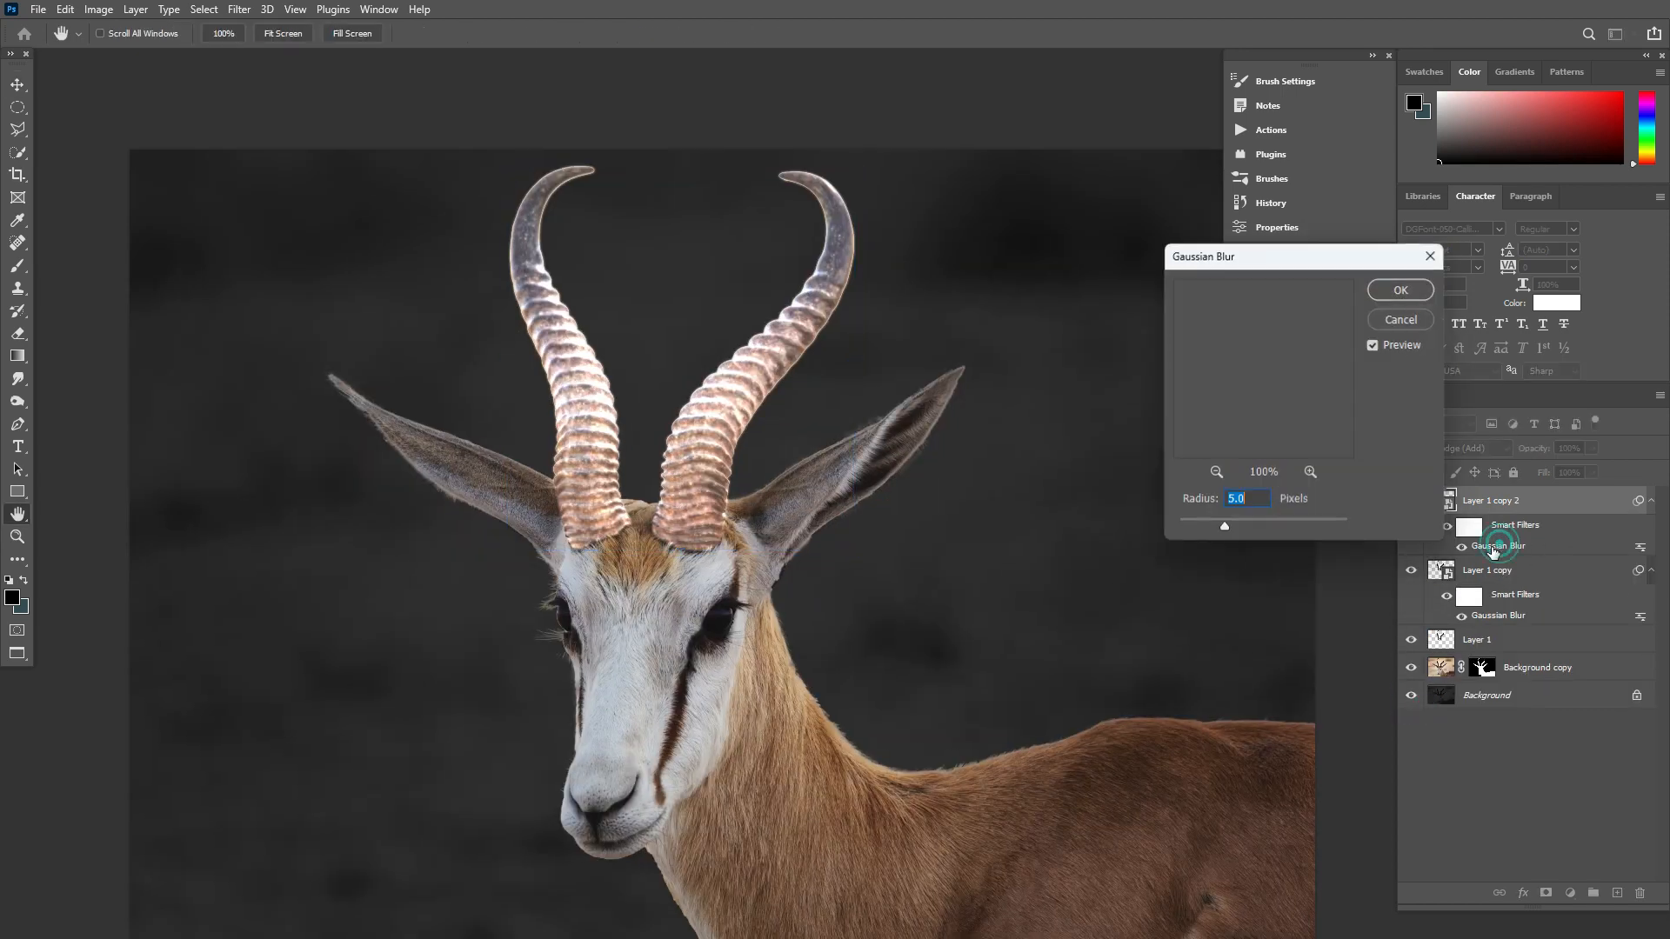
text(100)
key(Return)
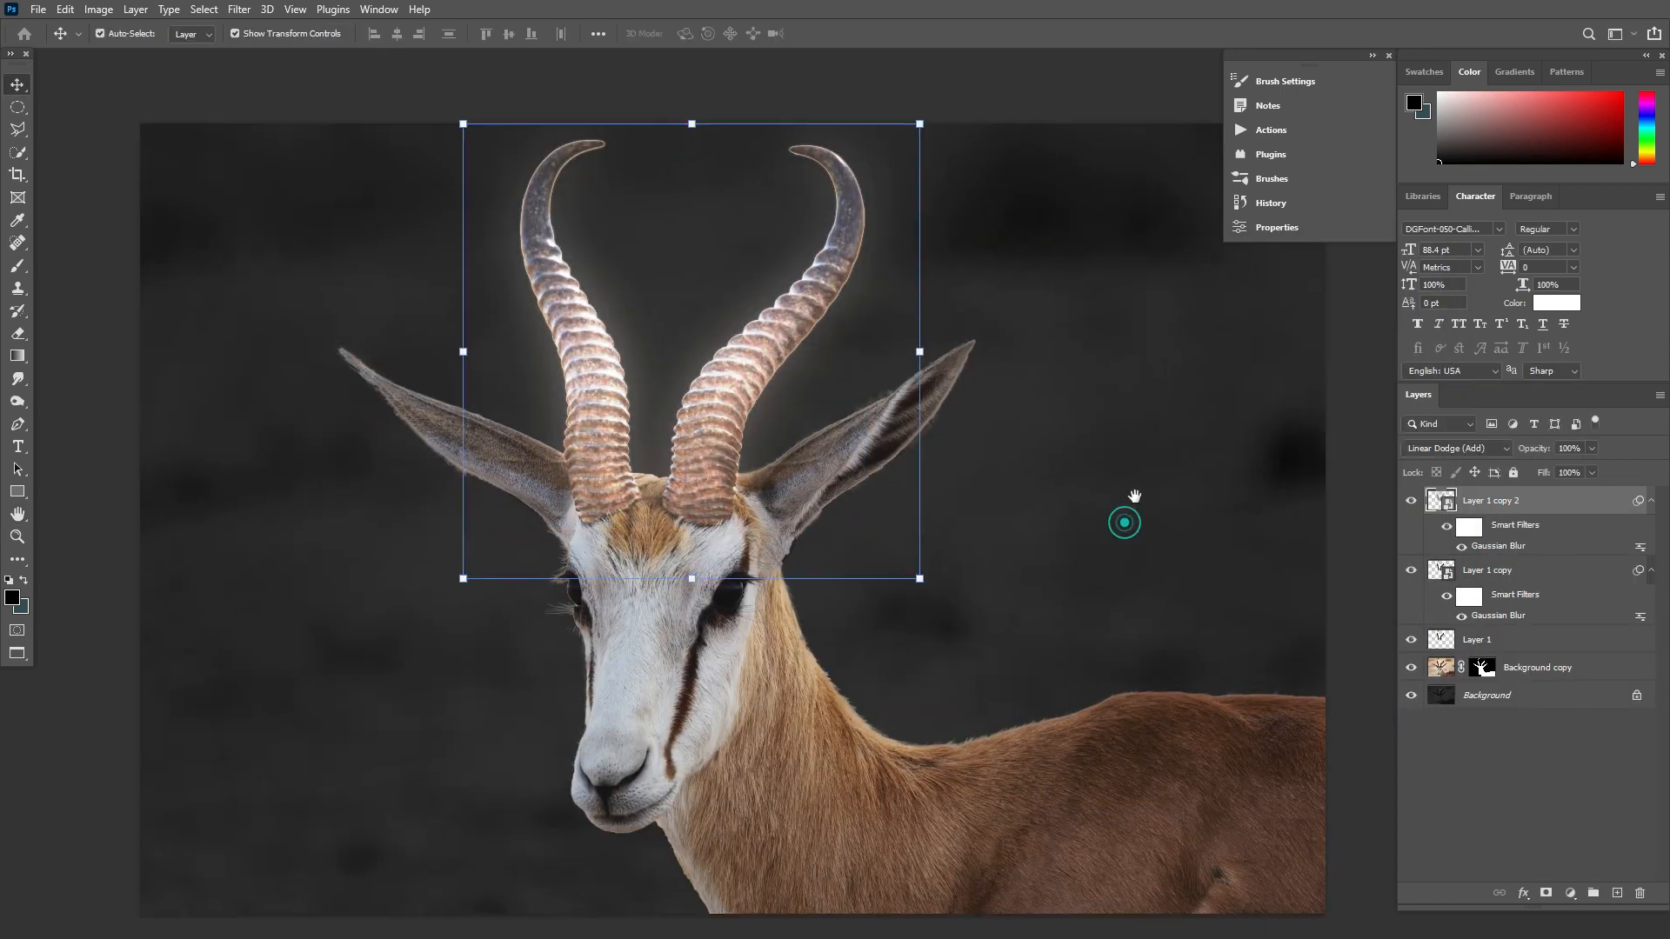
Step: Make another copy of the horn glow layer with a Gaussian Blur radius of 250 pixels
key(ctrl+j)
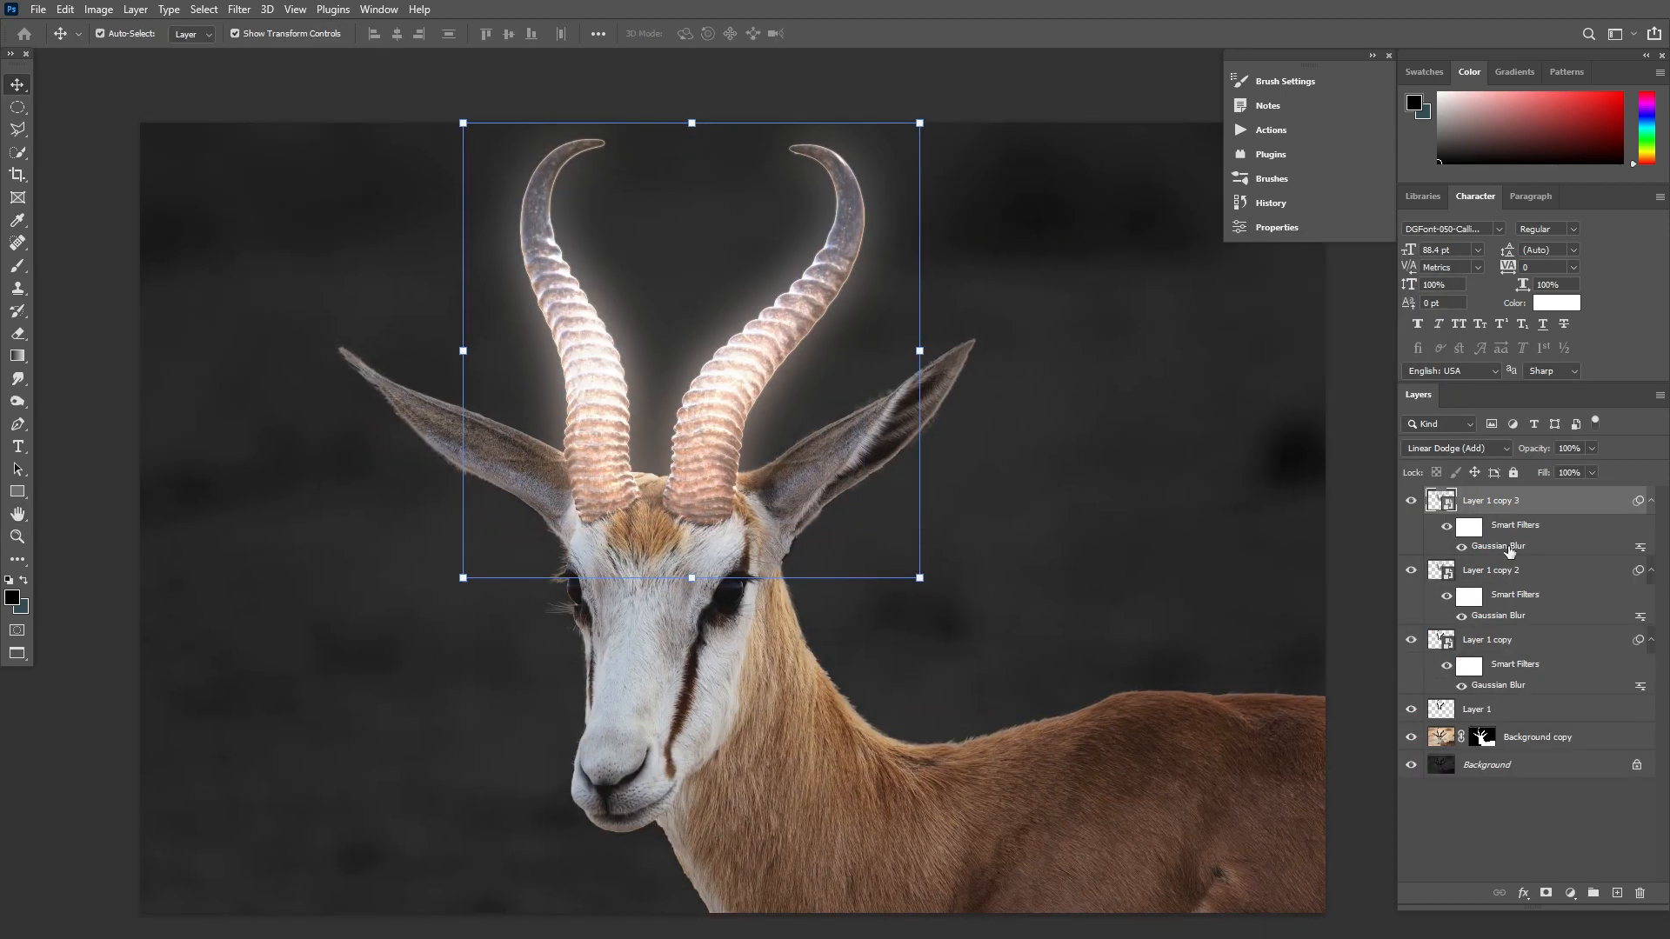
key(ctrl+alt+f)
text(250)
key(Return)
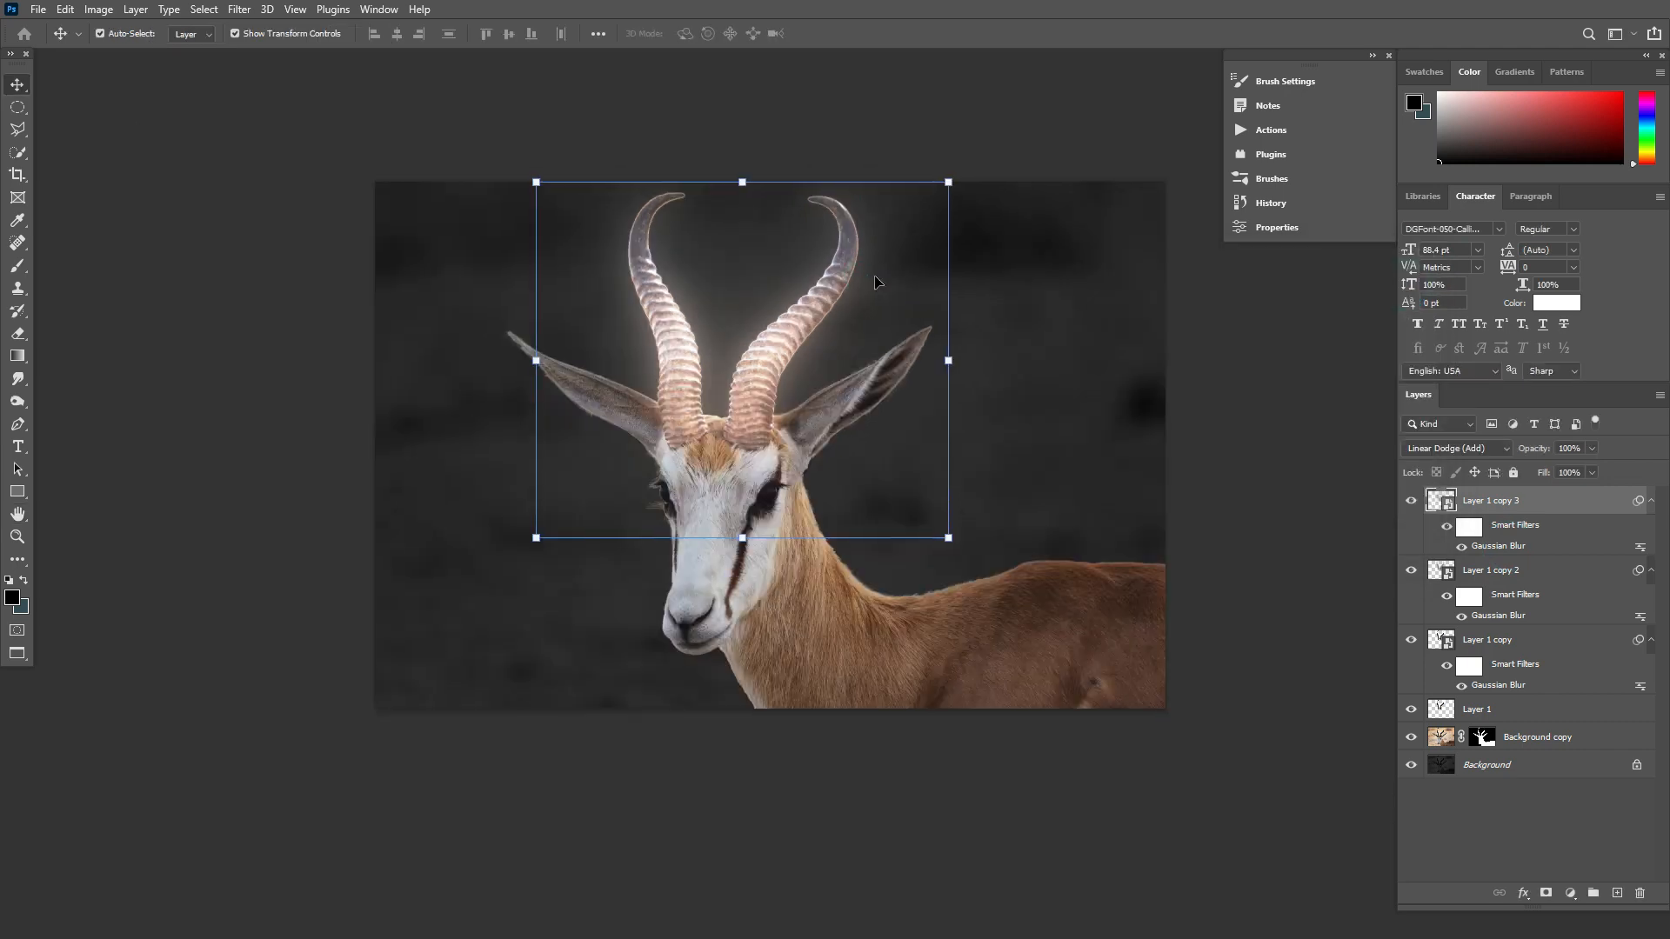
Step: Add a fourth horn glow copy with its Gaussian Blur radius set to 500 pixels
key(ctrl+j)
key(ctrl+alt+f)
text(500)
key(Return)
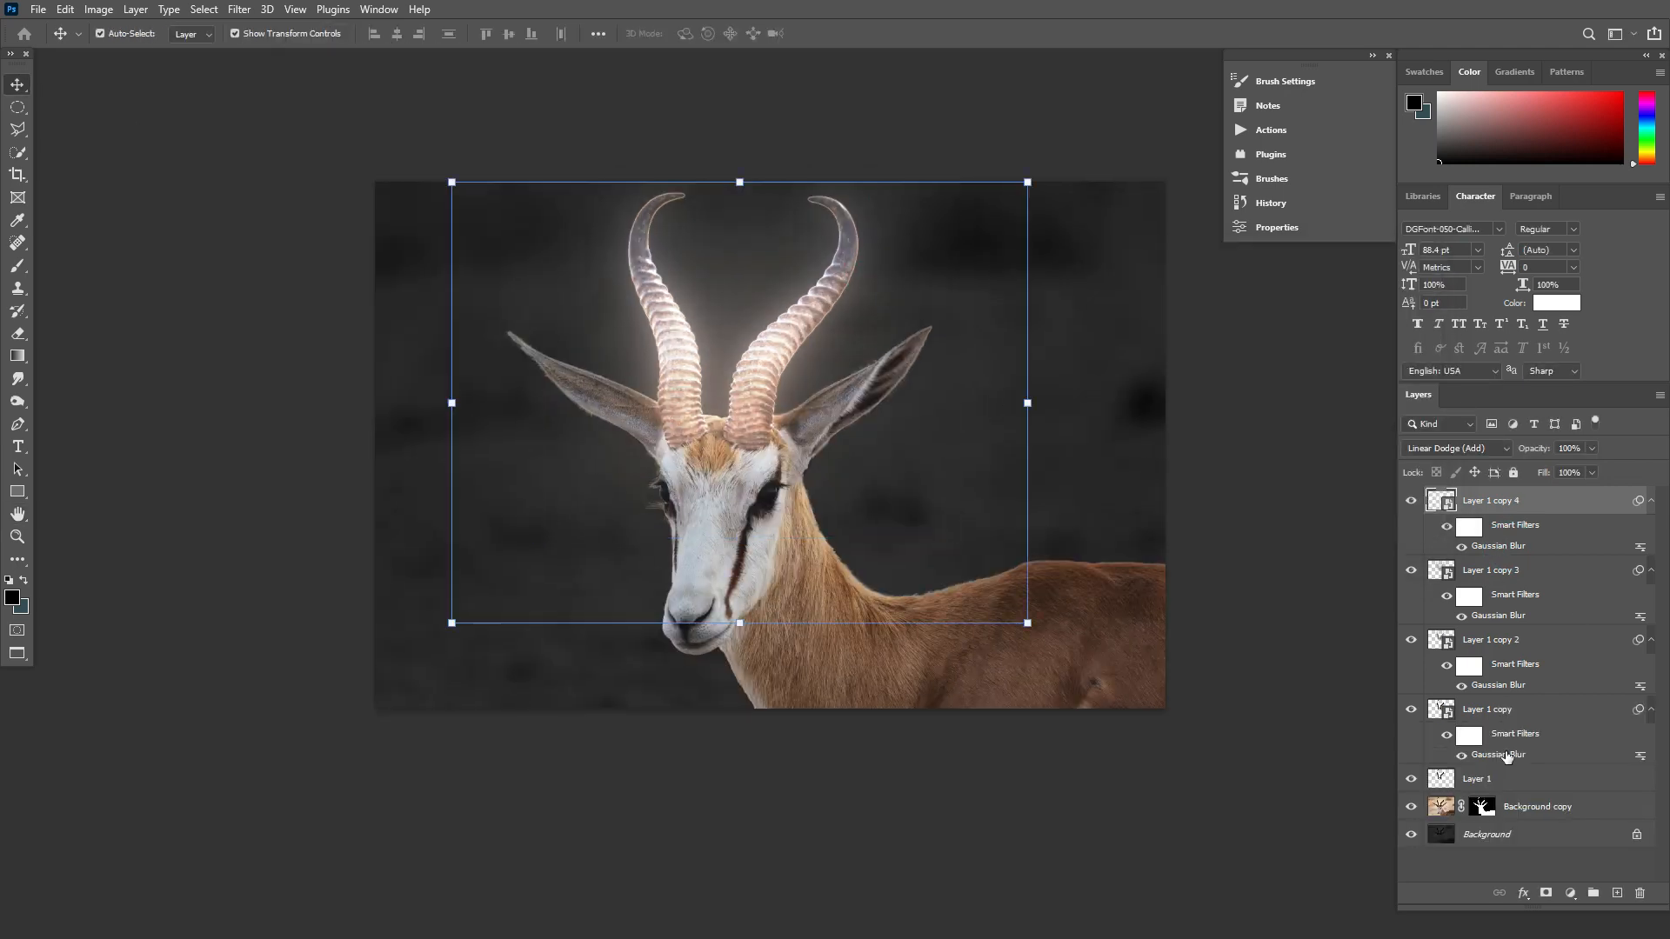
Step: Group the four blurred horn layers and clip a Hue/Saturation adjustment to the group
shift+click(1502, 710)
key(ctrl+g)
click(1568, 894)
click(1565, 702)
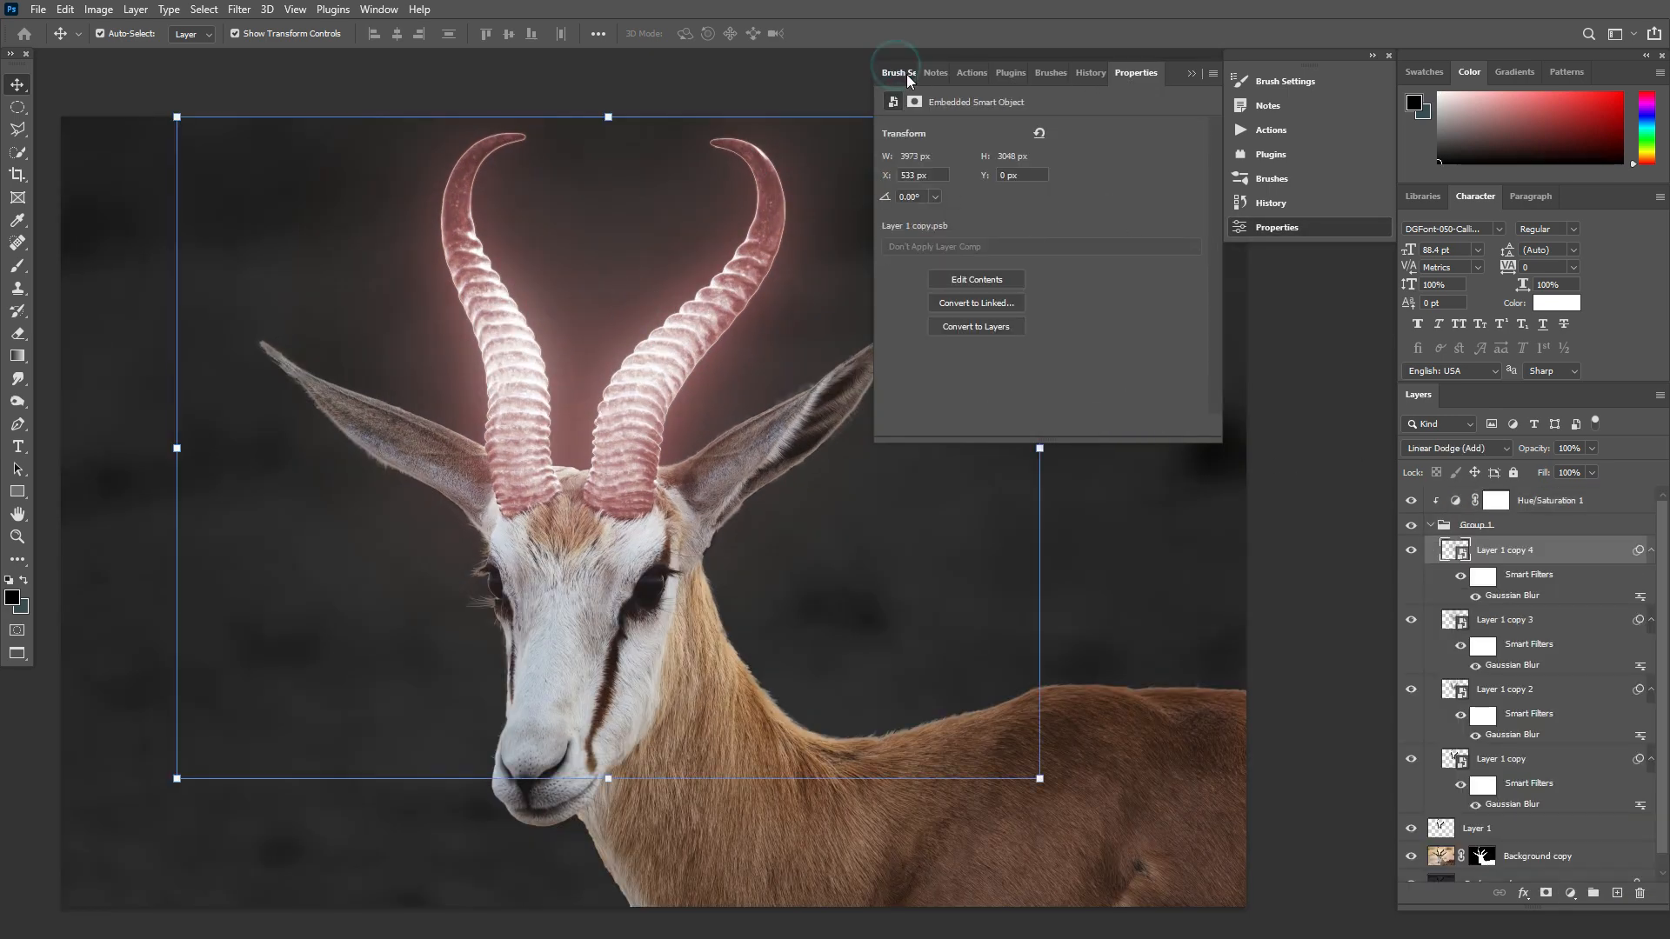
Step: Colorize the horn glow orange with hue 24 and saturation 64, and collapse the glow group
double_click(905, 74)
click(1432, 526)
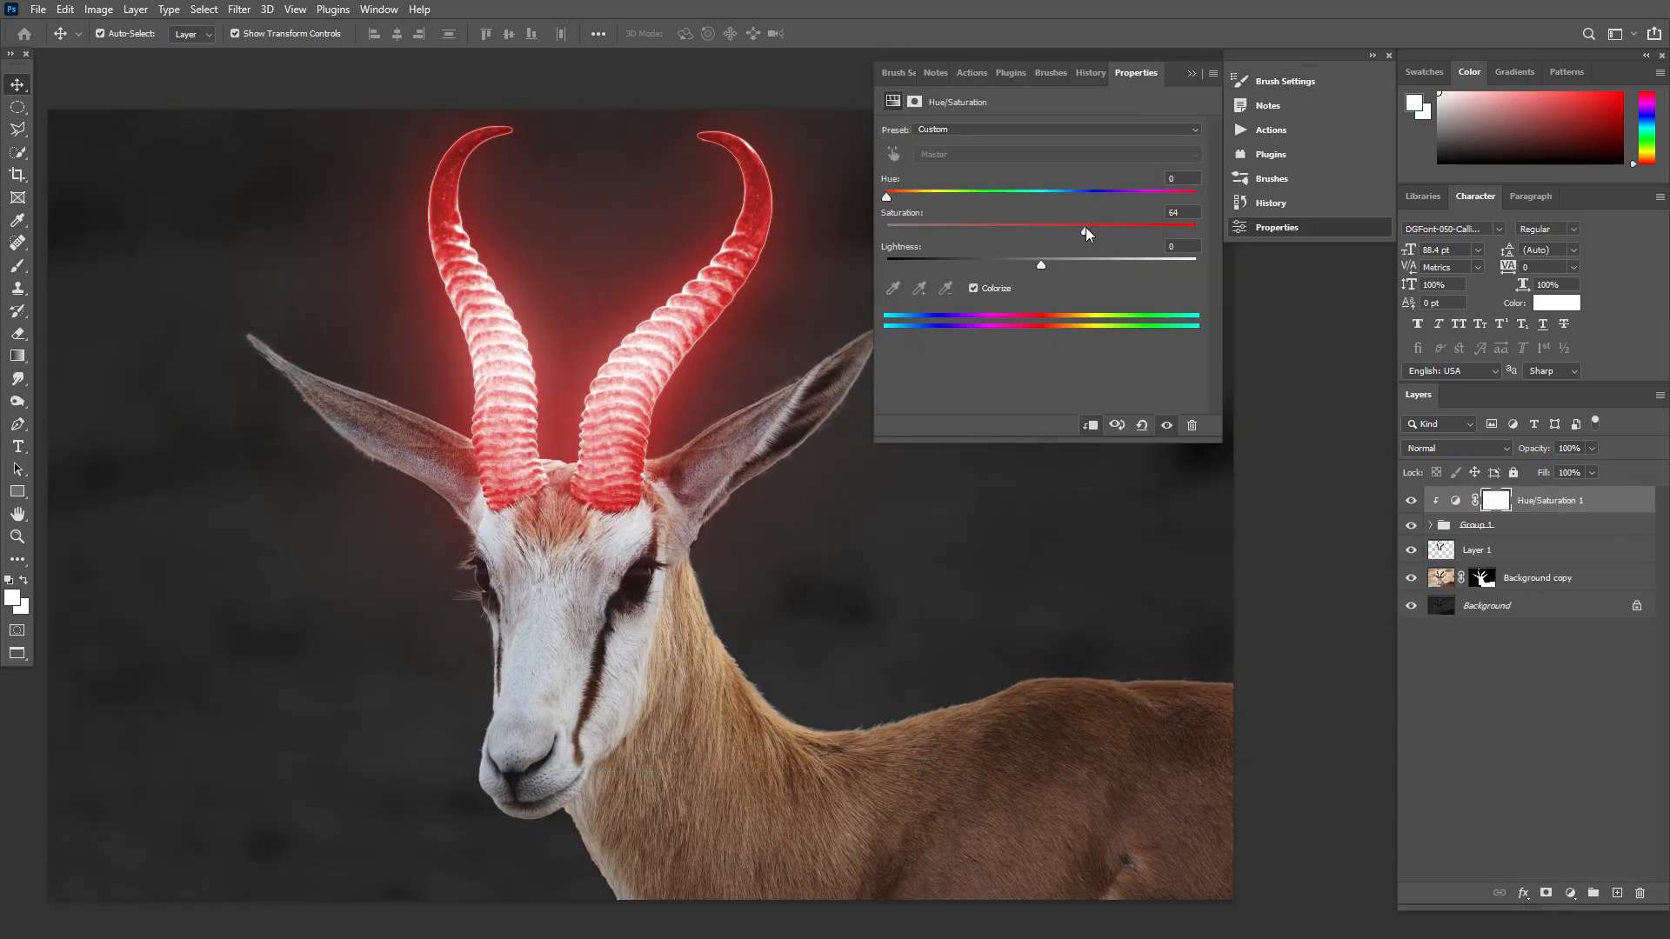
mouse_move(889, 192)
mouse_down()
mouse_move(1161, 193)
mouse_move(911, 202)
mouse_up()
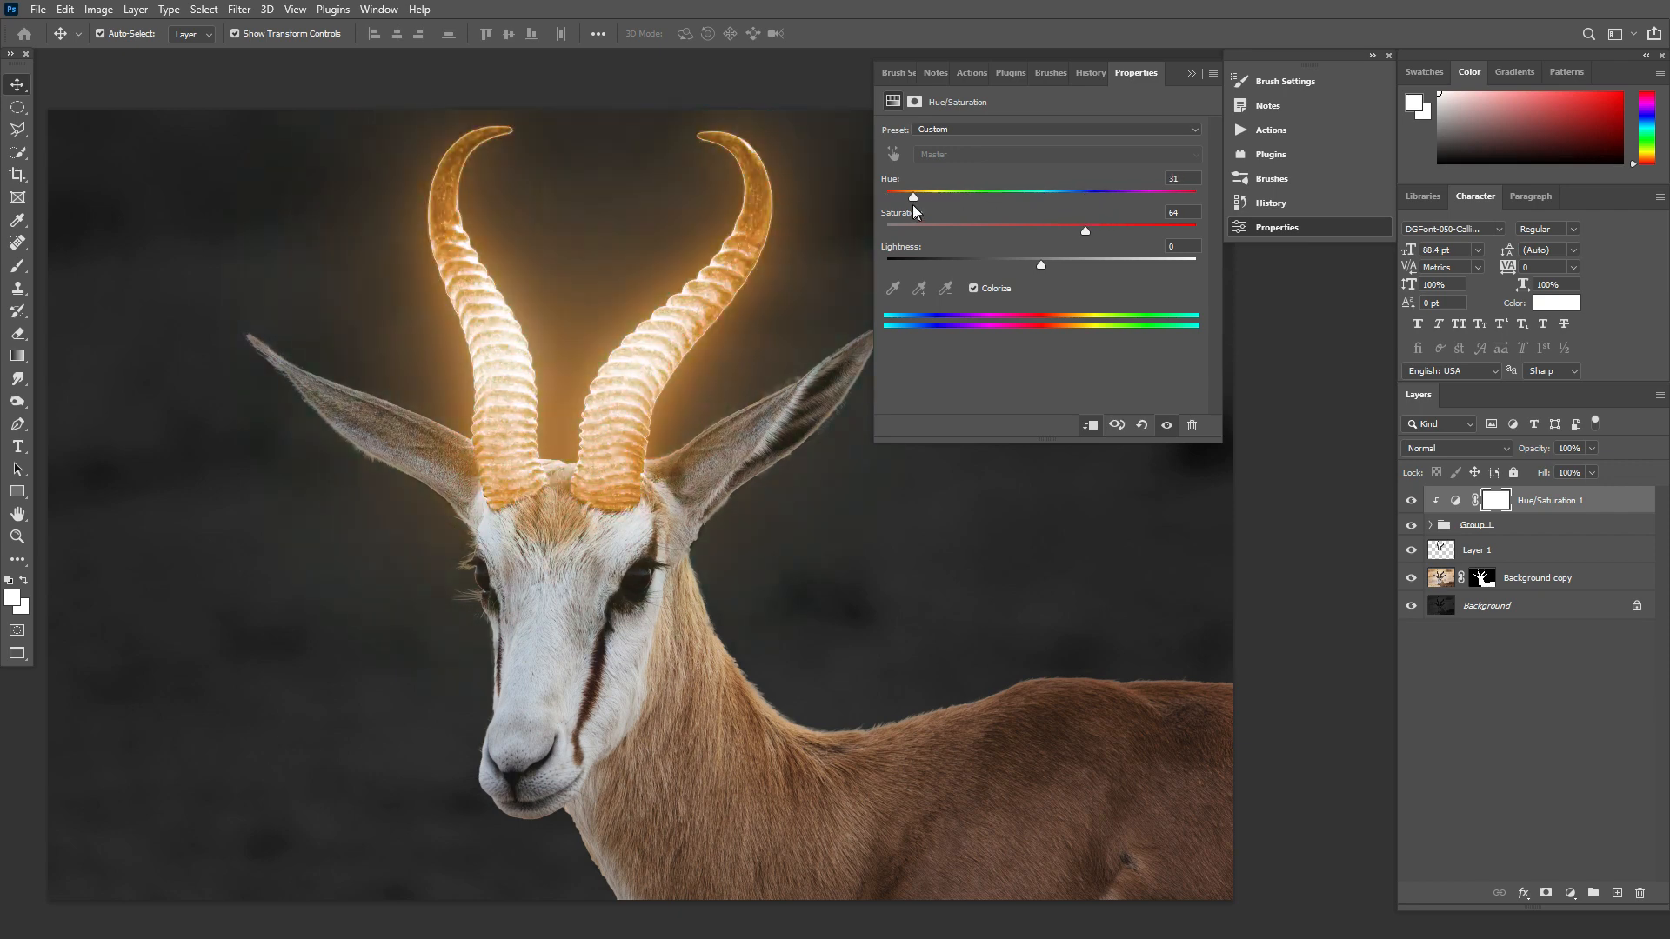
scroll(561, 270, down, 1)
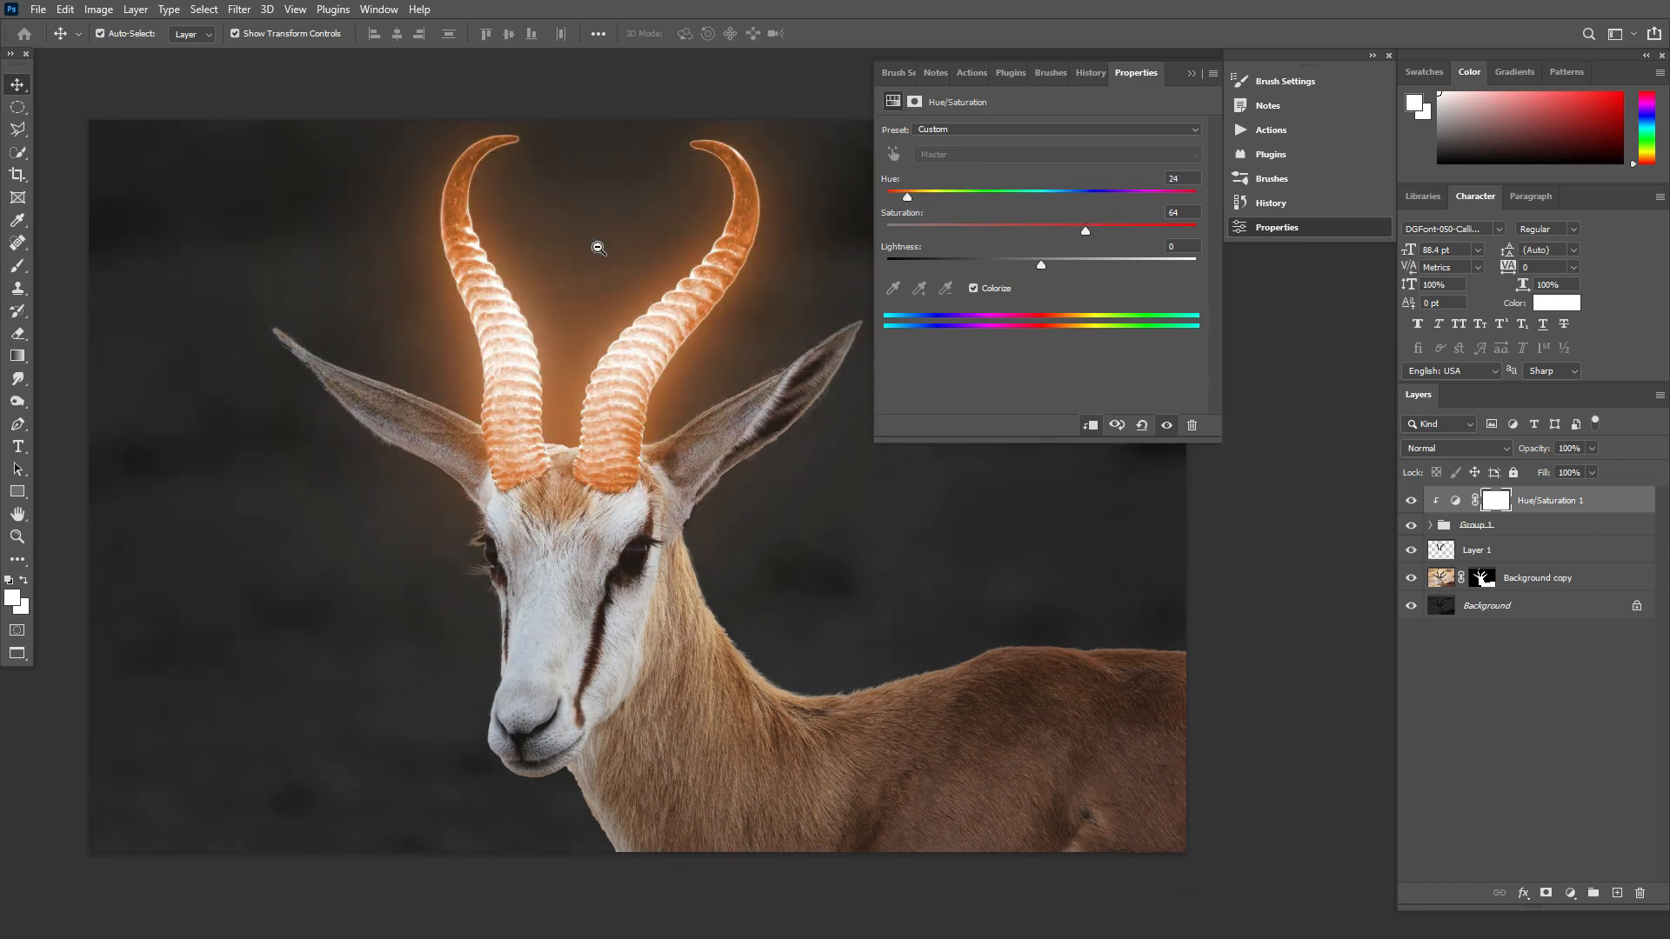
click(1191, 74)
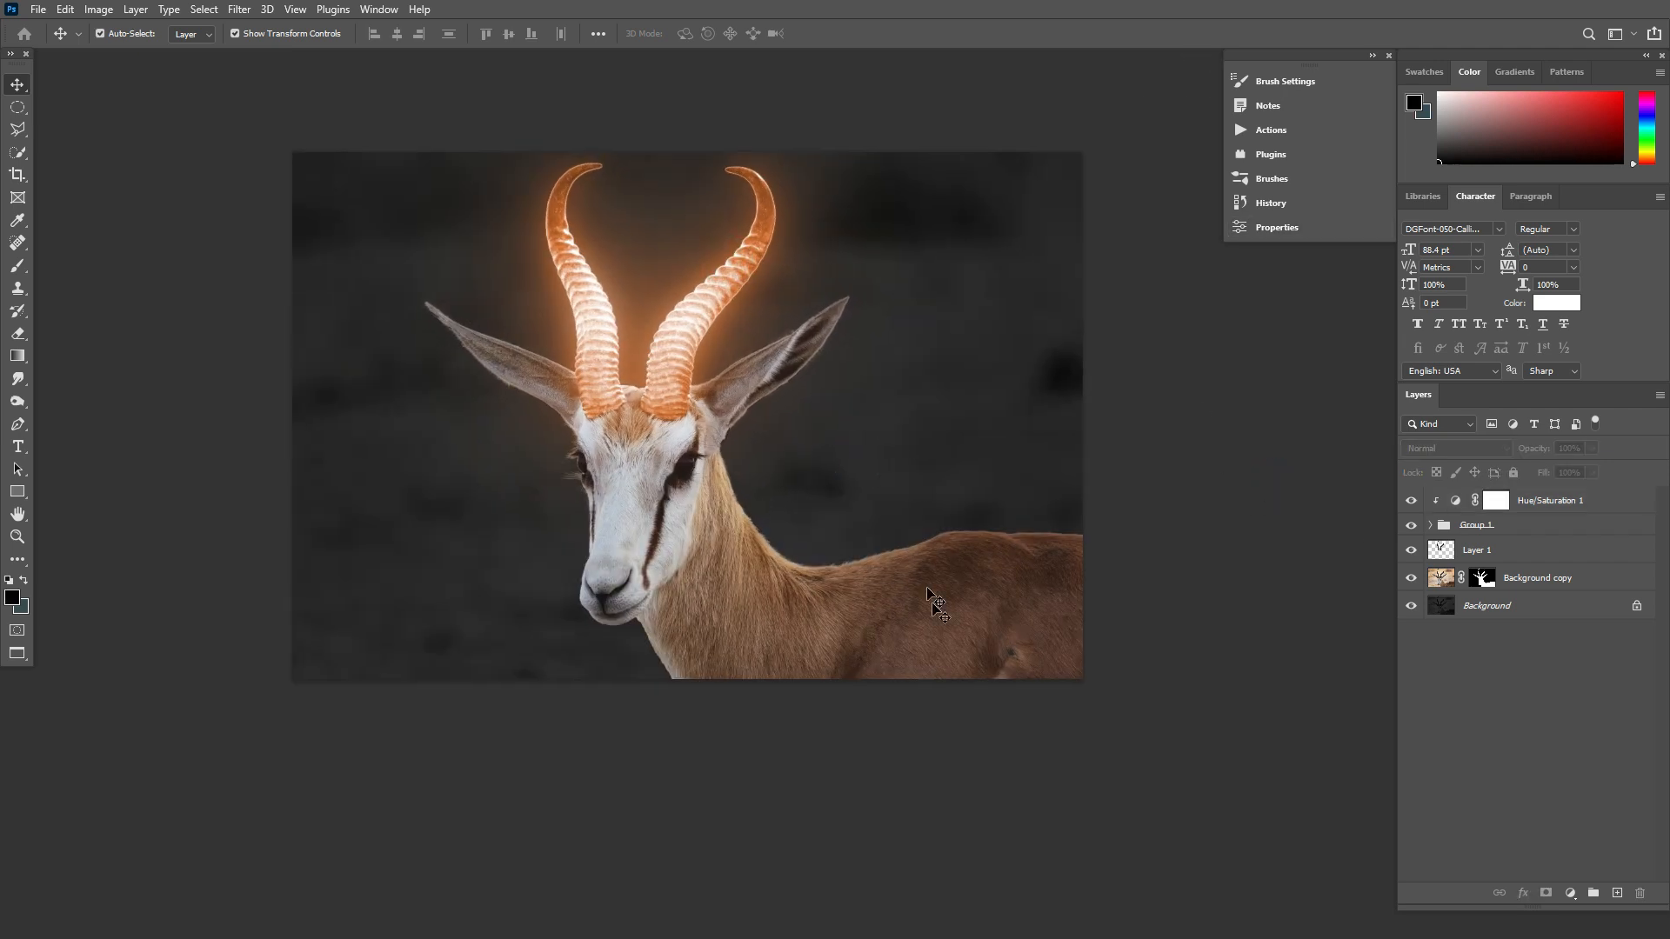
Step: Add a Curves adjustment above the antelope cutout and pull the shadows down to darken the scene
click(1531, 577)
click(1570, 893)
click(1565, 669)
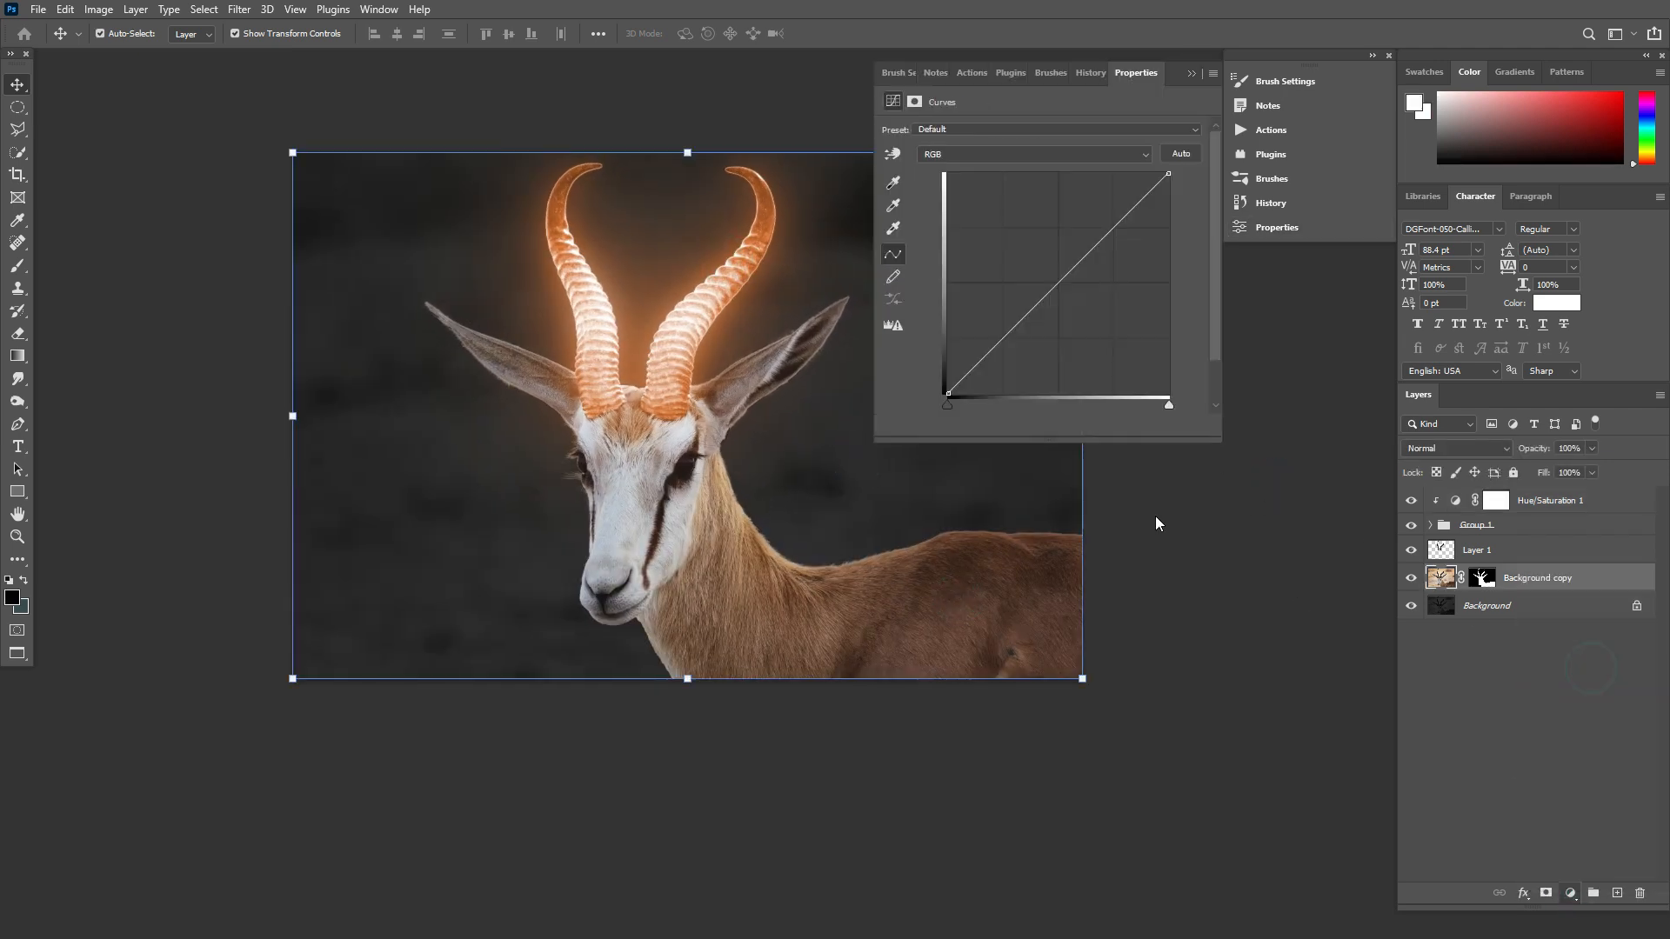
drag(1000, 341, 995, 372)
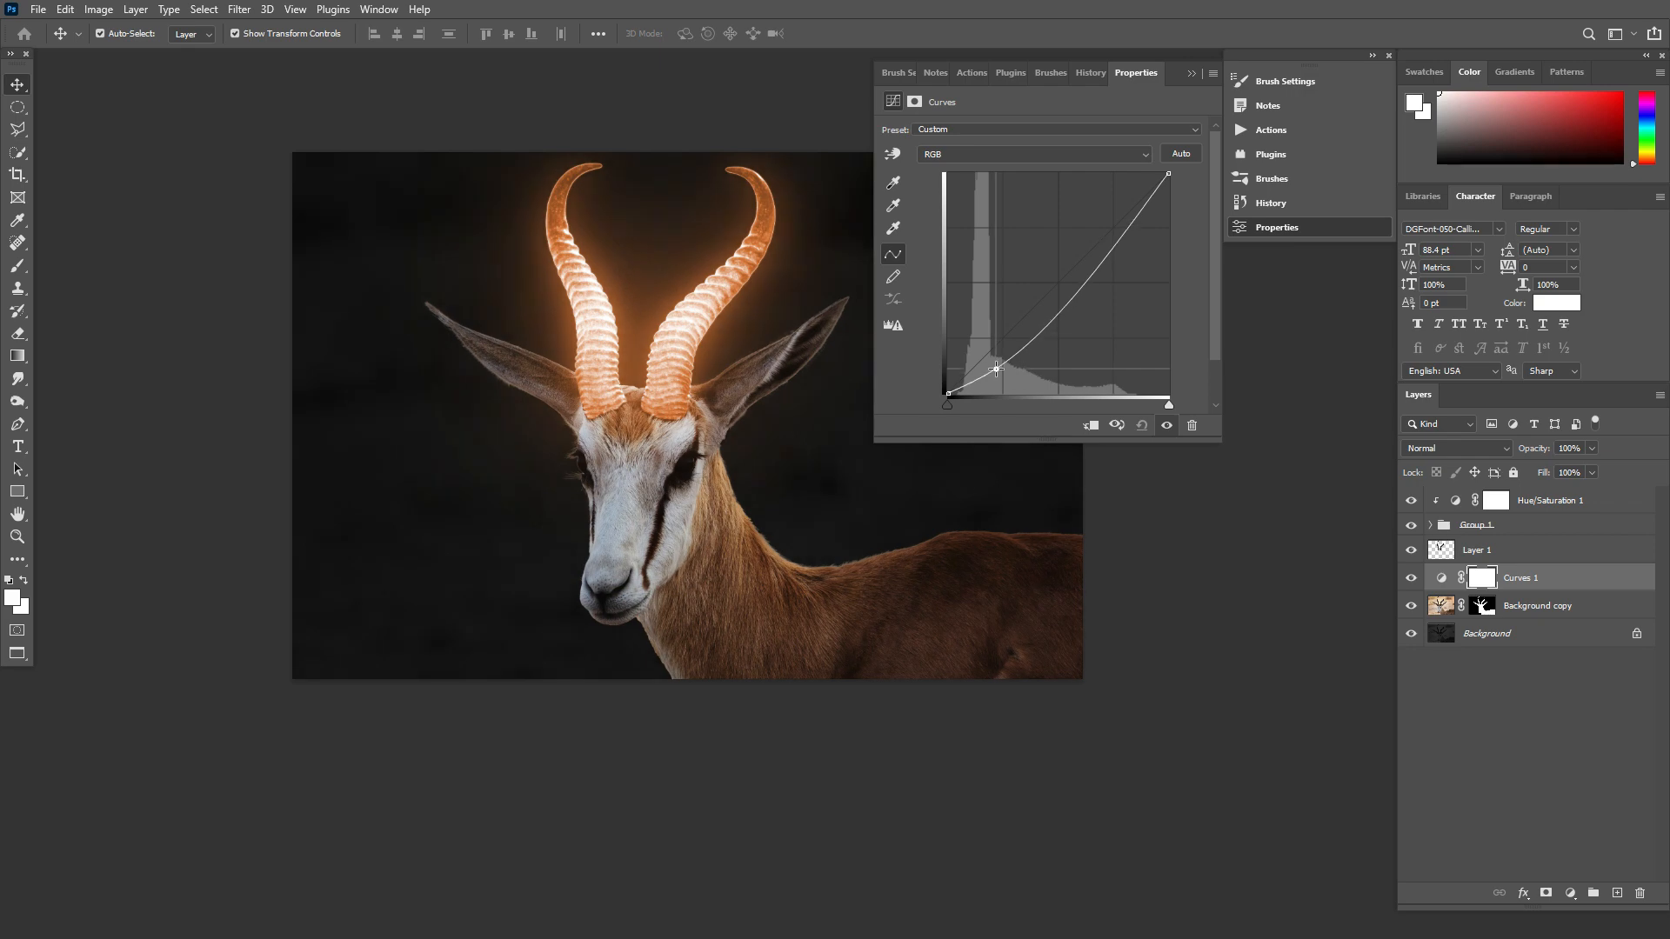
click(1192, 74)
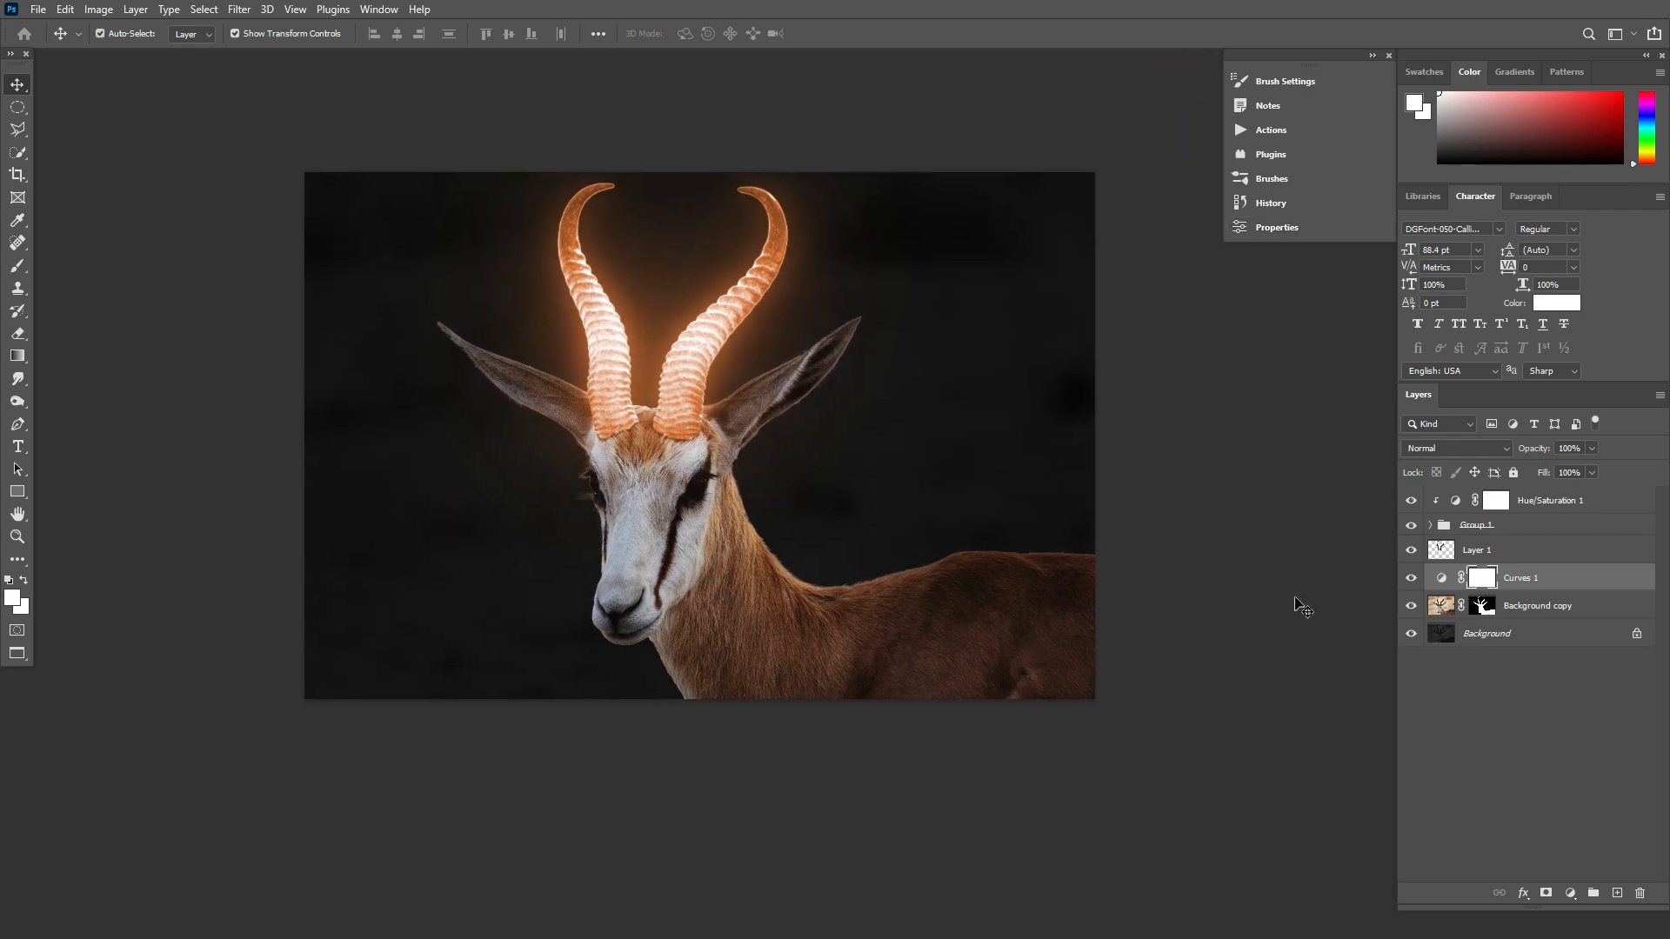
Step: Paint black with a soft brush on the Curves mask over the right-hand ear and its base
scroll(922, 561, up, 3)
drag(900, 600, 908, 634)
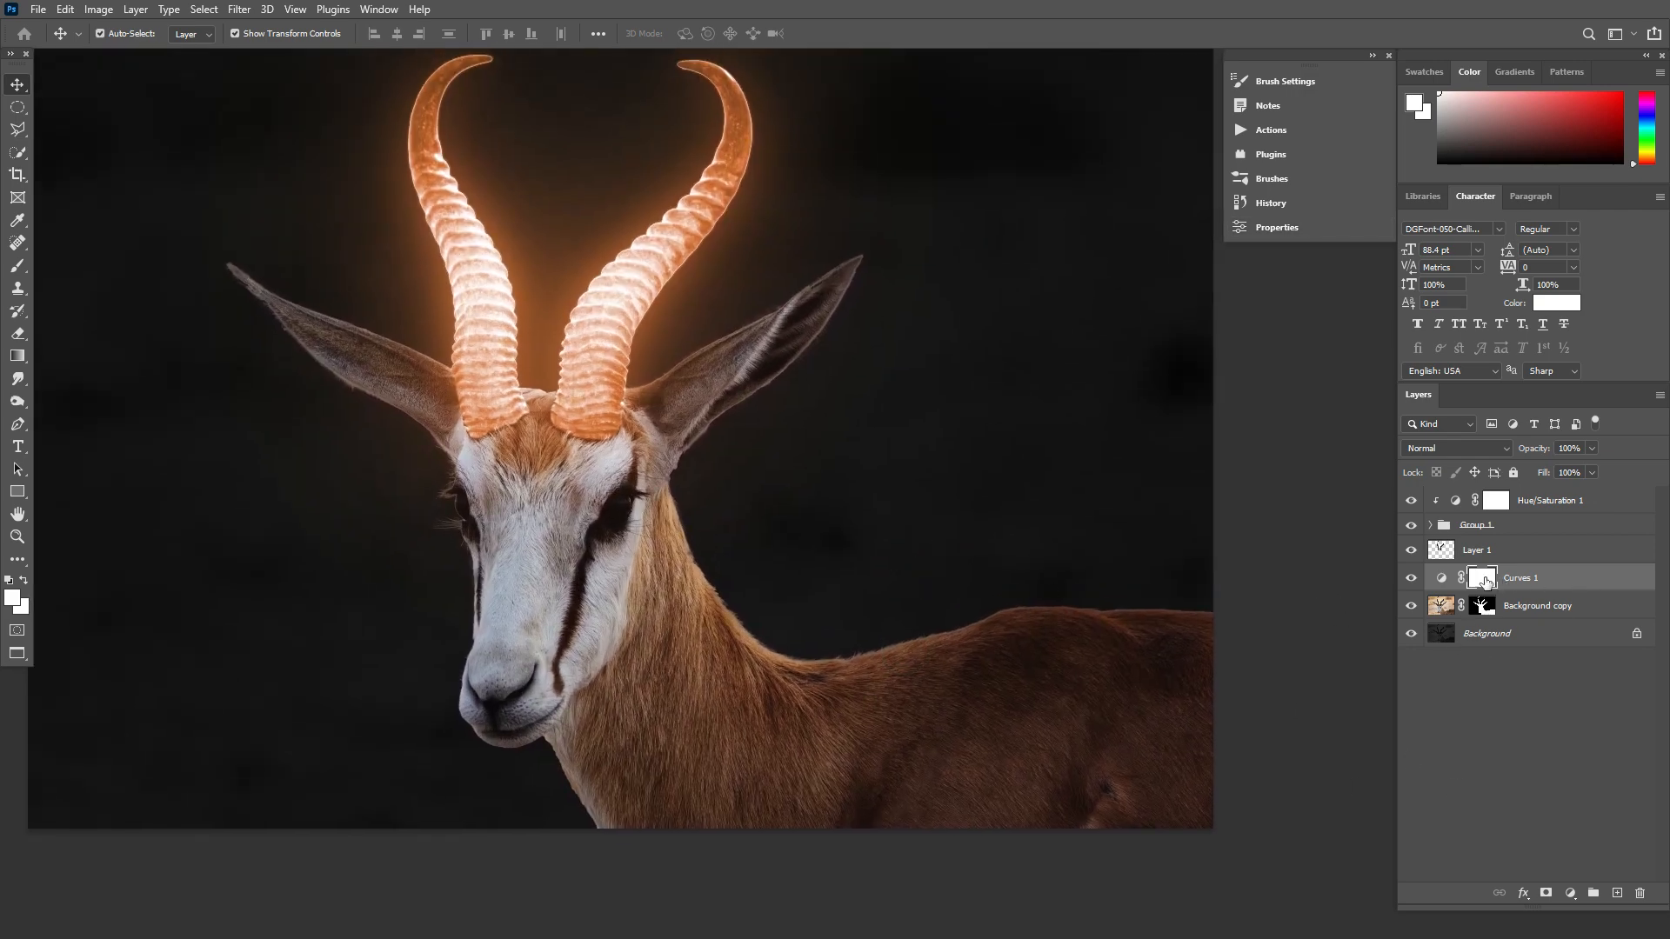
key(d)
key(b)
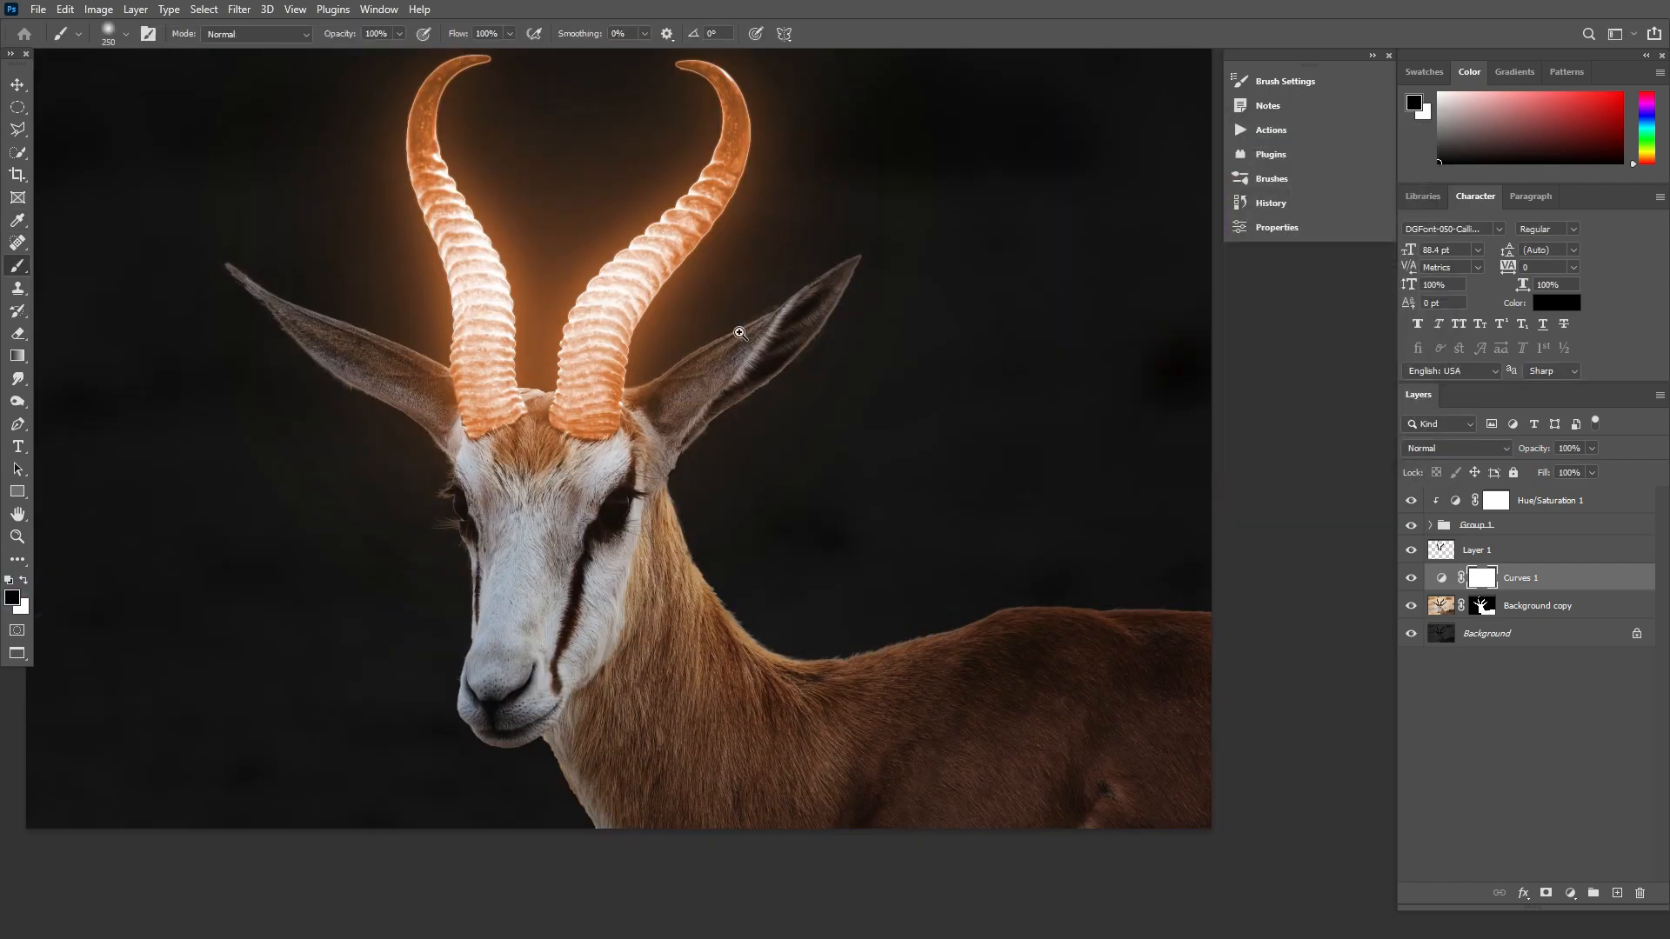
scroll(734, 328, up, 4)
mouse_move(880, 300)
mouse_down()
mouse_move(572, 463)
mouse_move(426, 557)
mouse_up()
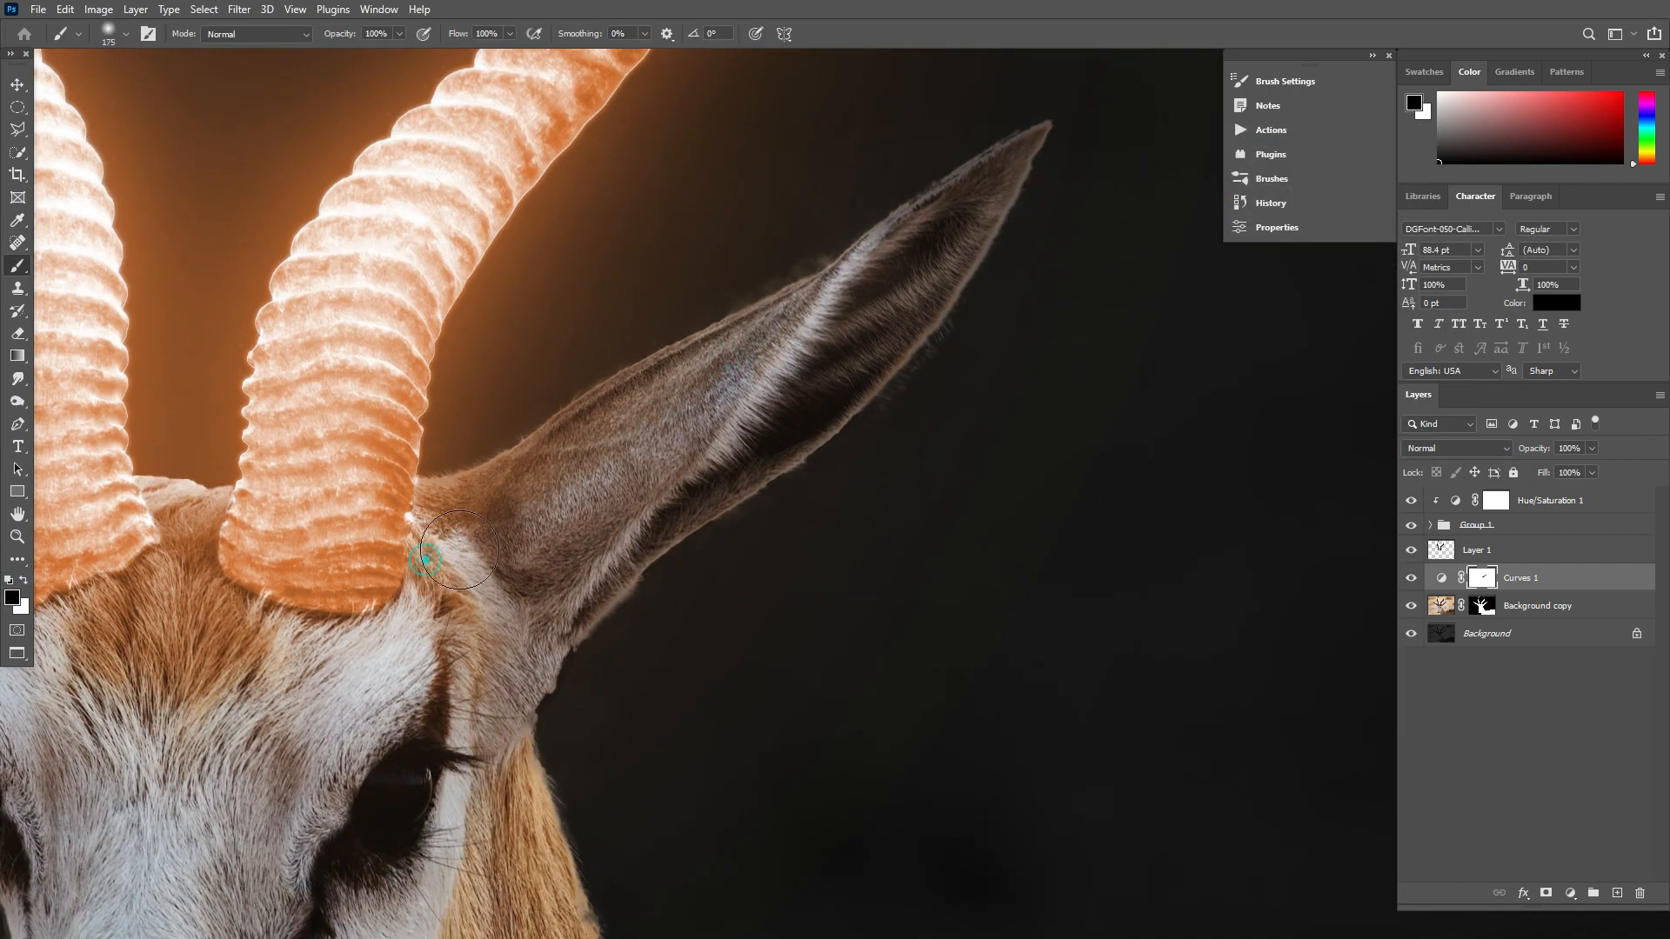
mouse_move(388, 717)
mouse_down()
mouse_move(722, 396)
mouse_move(756, 245)
mouse_up()
key(bracketright)
scroll(755, 245, down, 8)
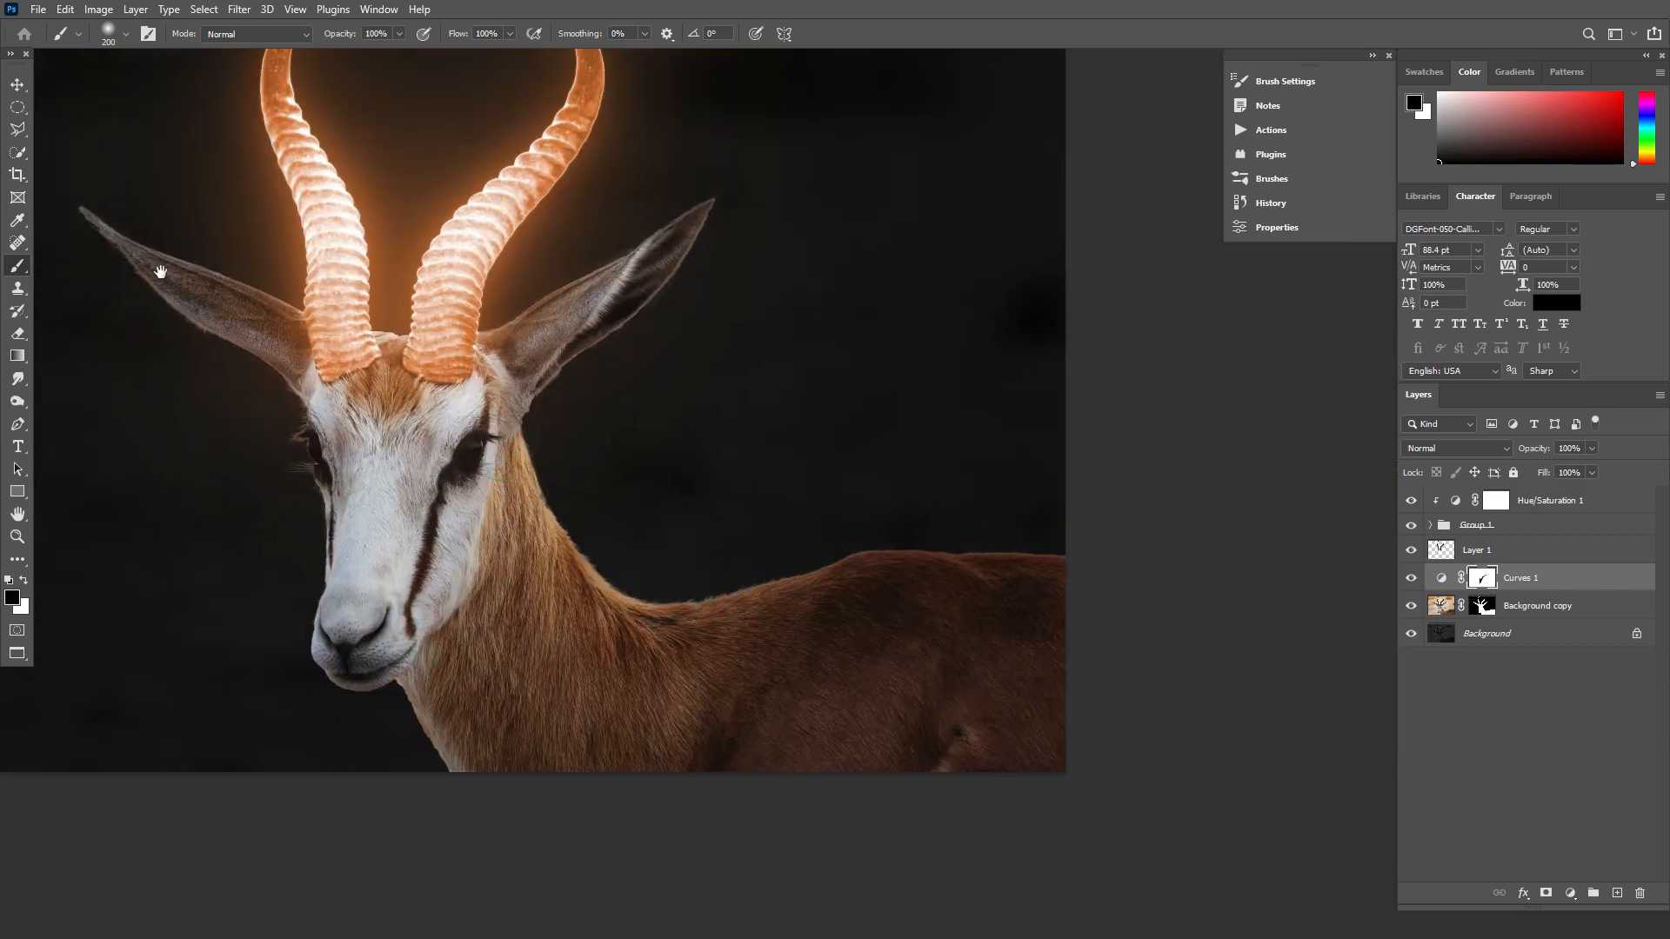
Step: Shrink the brush to about 125 and paint black on the Curves mask over the left-hand ear
scroll(219, 296, up, 4)
key(bracketleft)
key(bracketleft)
key(bracketleft)
key(bracketleft)
mouse_move(354, 348)
mouse_down()
mouse_move(374, 340)
mouse_move(297, 306)
mouse_up()
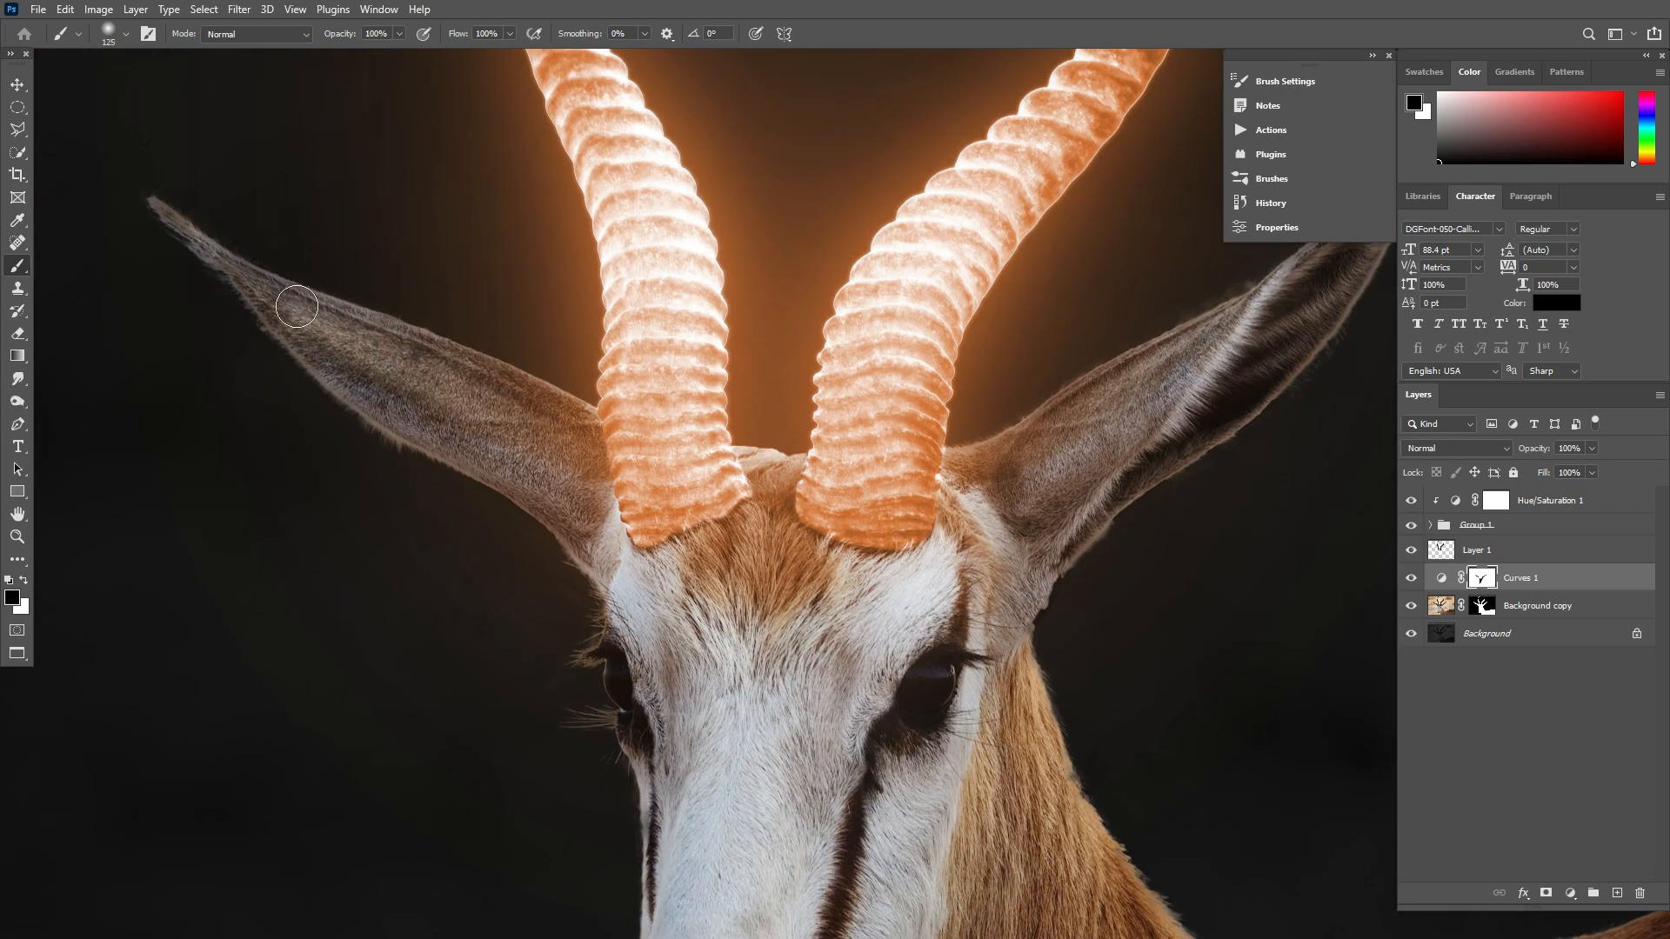
key(ctrl+minus)
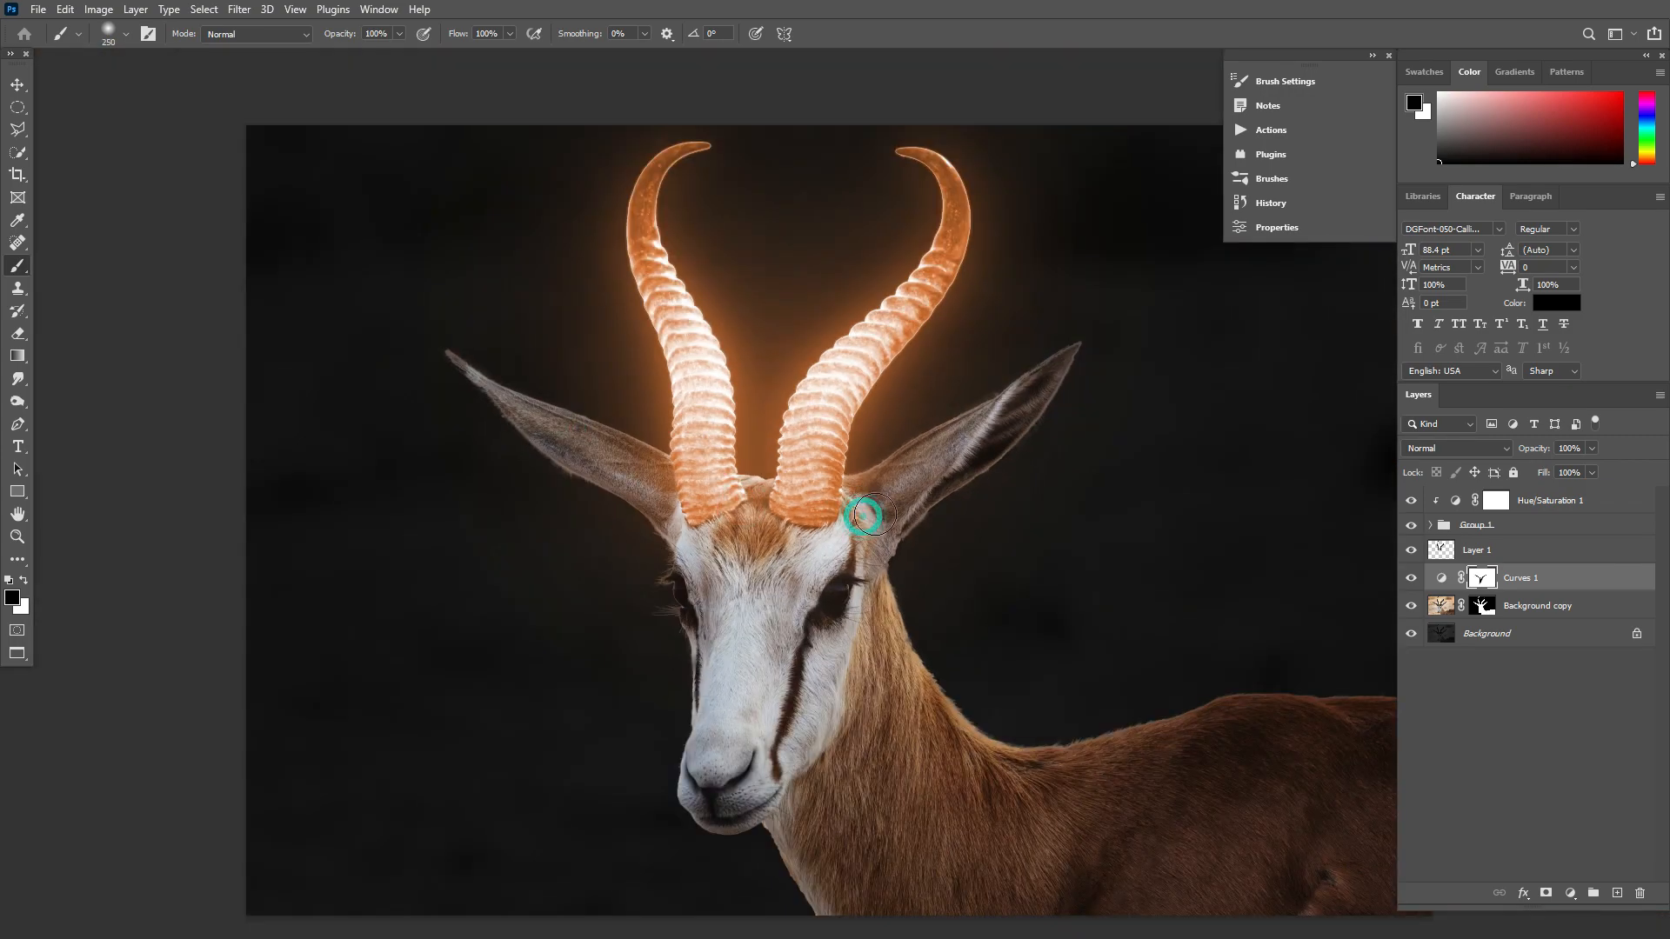
Step: Enlarge the brush to 500 and paint the Curves darkening away from the antelope's neck and upper back
drag(755, 719, 538, 595)
key(bracketright)
key(bracketright)
key(bracketright)
mouse_move(683, 522)
mouse_down()
mouse_move(665, 578)
mouse_move(809, 682)
mouse_move(1068, 642)
mouse_up()
mouse_move(884, 728)
mouse_down()
mouse_move(618, 678)
mouse_move(648, 678)
mouse_up()
mouse_move(778, 703)
mouse_down()
mouse_move(881, 725)
mouse_move(849, 681)
mouse_up()
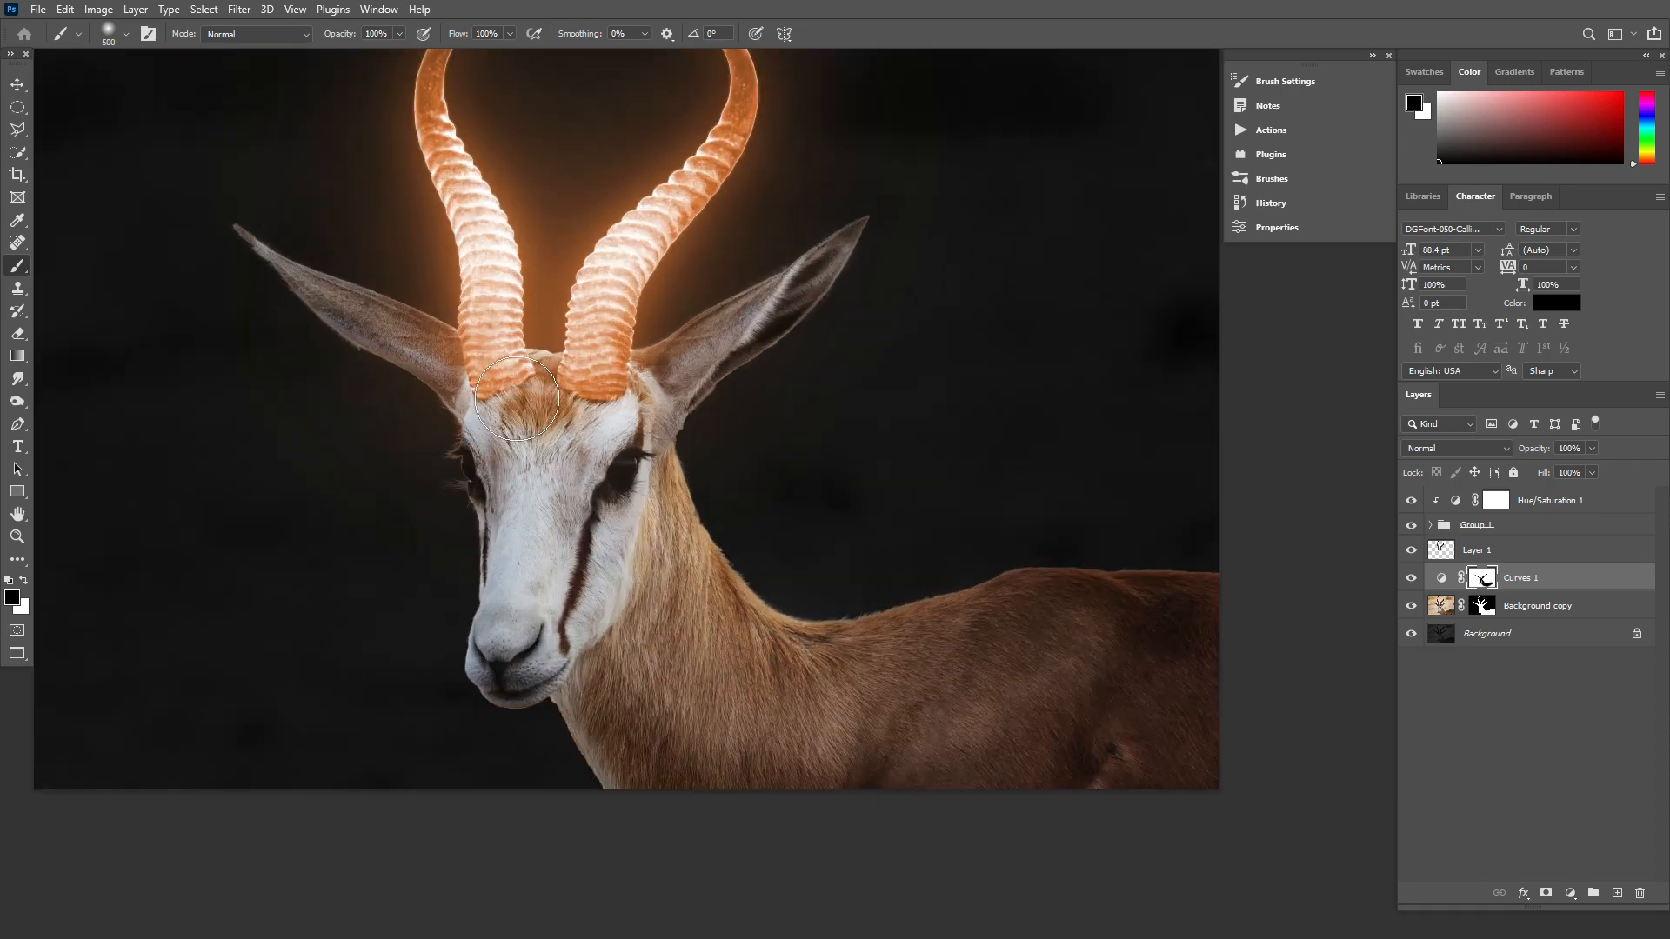
Step: Reduce the brush to 300 and lift the Curves darkening around the face, jaw and throat
scroll(600, 426, down, 1)
mouse_move(587, 392)
mouse_down()
mouse_move(592, 428)
mouse_move(695, 520)
mouse_up()
scroll(637, 682, up, 2)
key(bracketleft)
key(bracketleft)
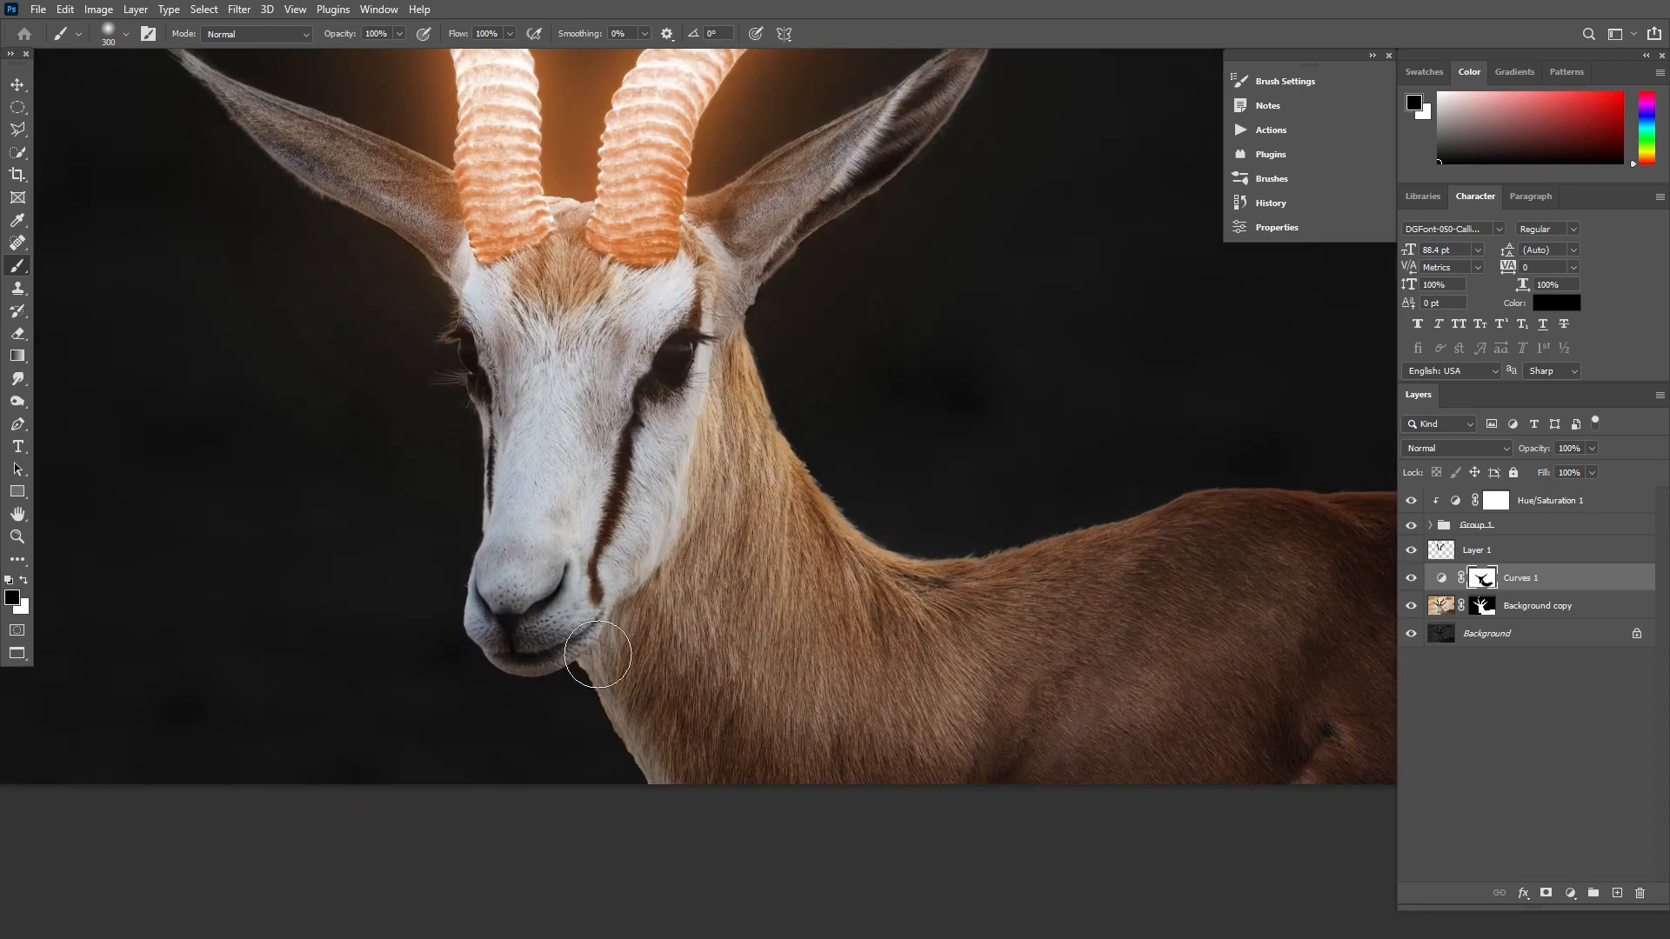
mouse_move(592, 644)
mouse_down()
mouse_move(503, 634)
mouse_move(556, 648)
mouse_up()
scroll(609, 557, down, 2)
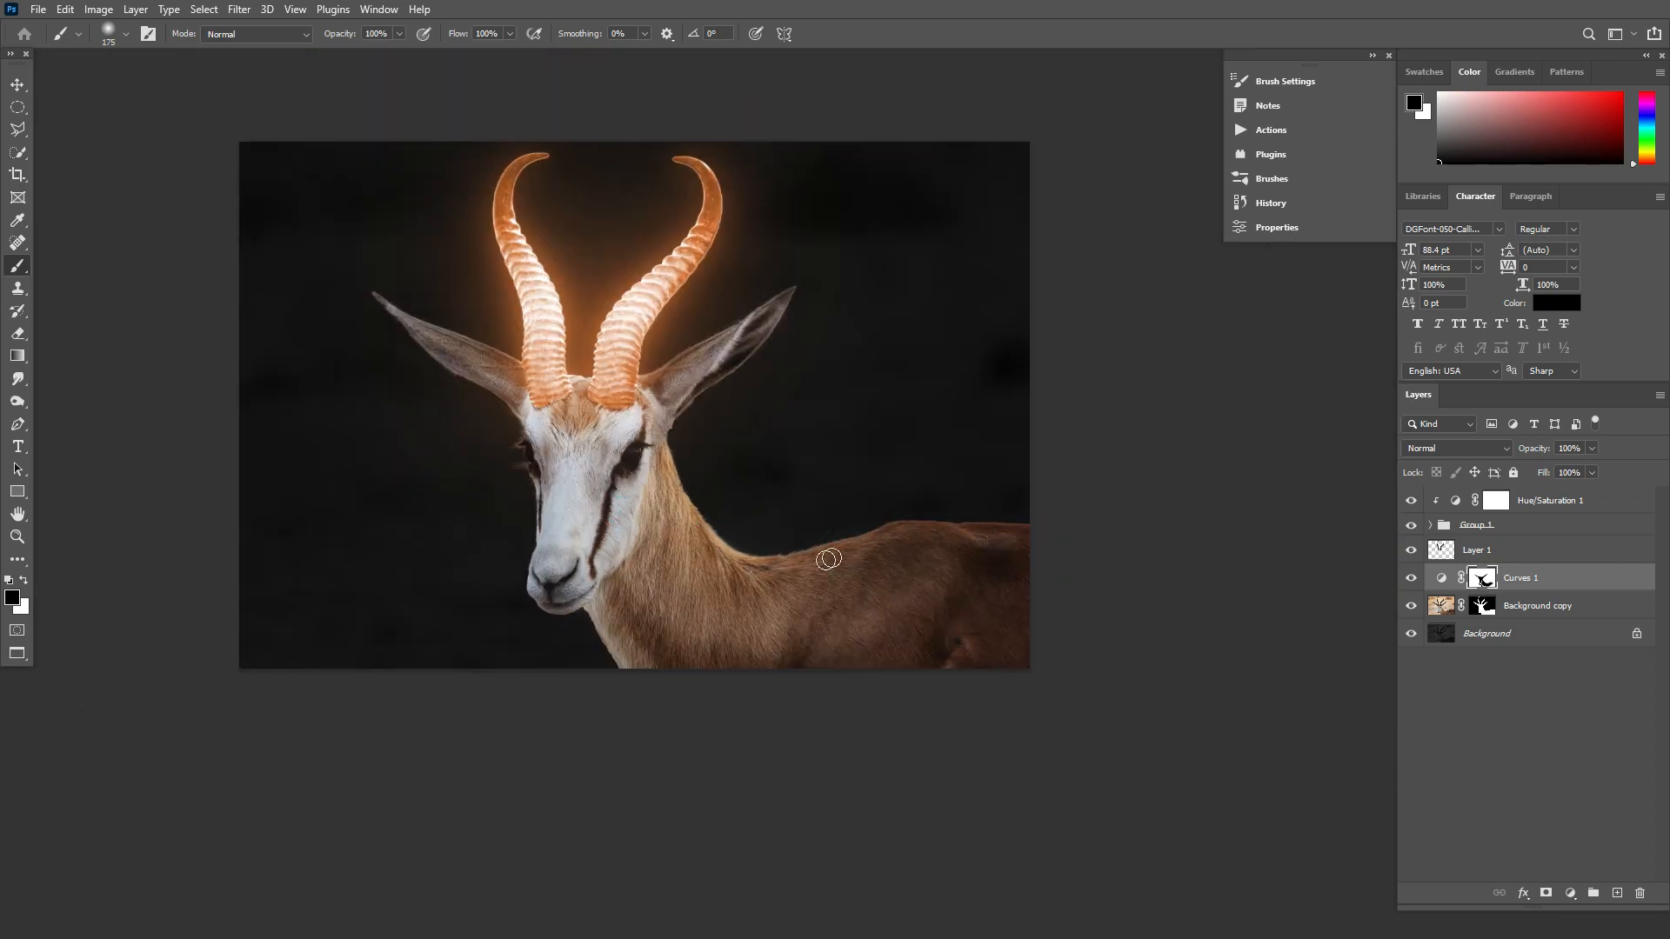
Step: Touch up the Curves mask along the ears, neck and back with black, and deselect the layer
scroll(557, 448, up, 2)
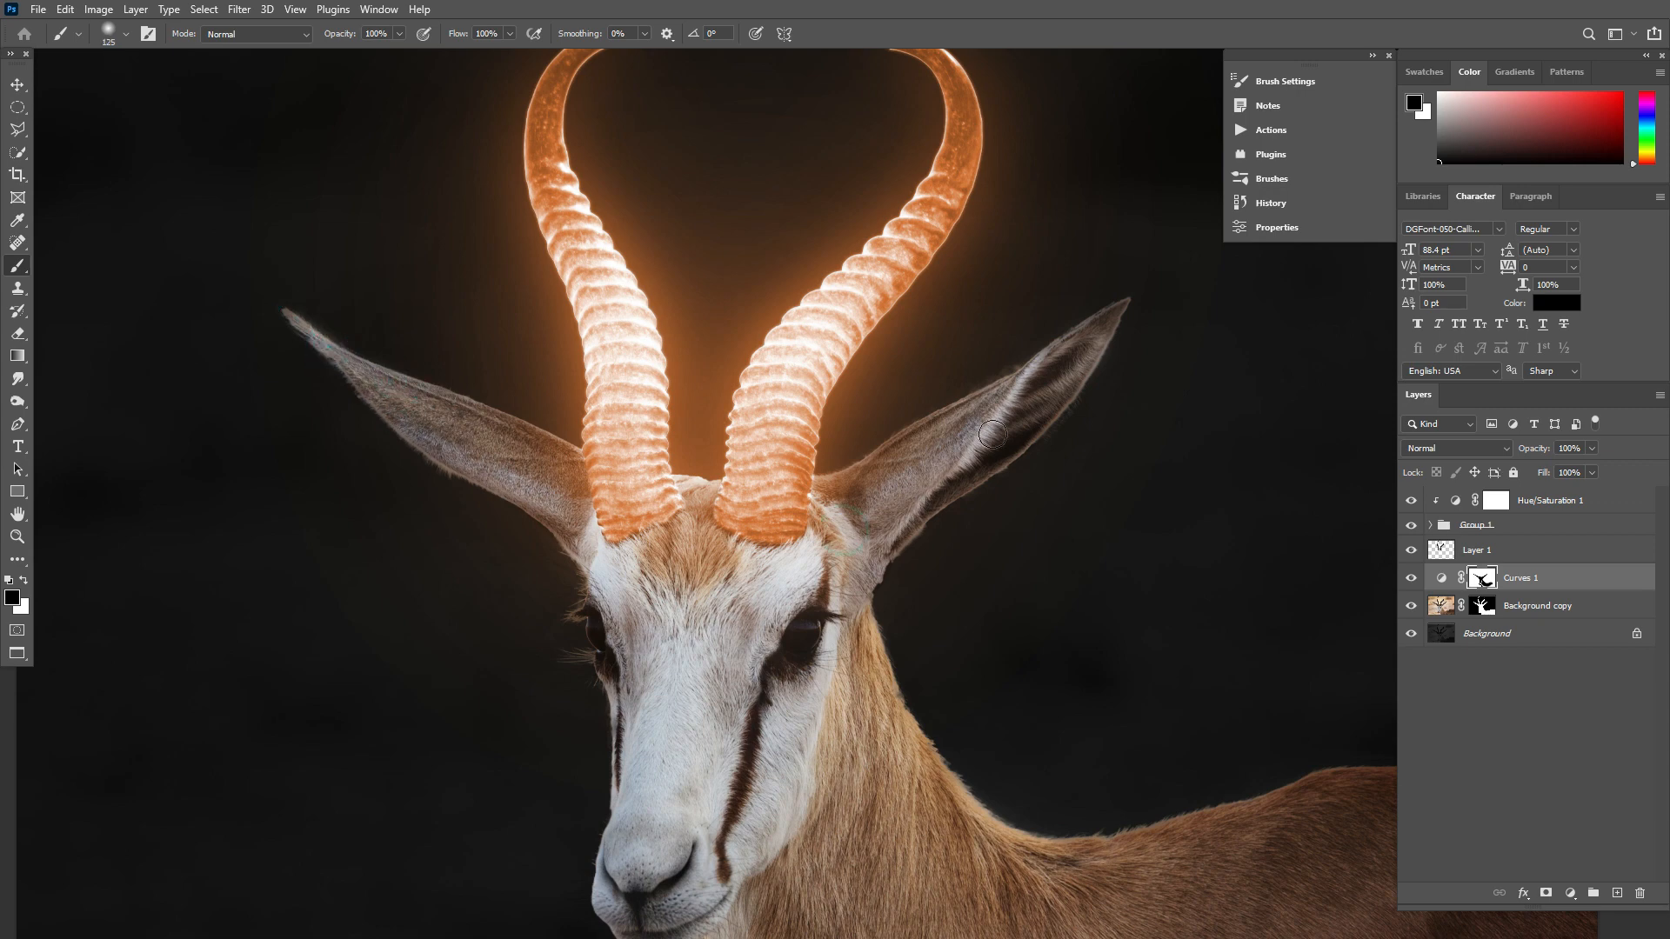
scroll(738, 473, down, 3)
scroll(749, 507, up, 2)
scroll(749, 507, down, 1)
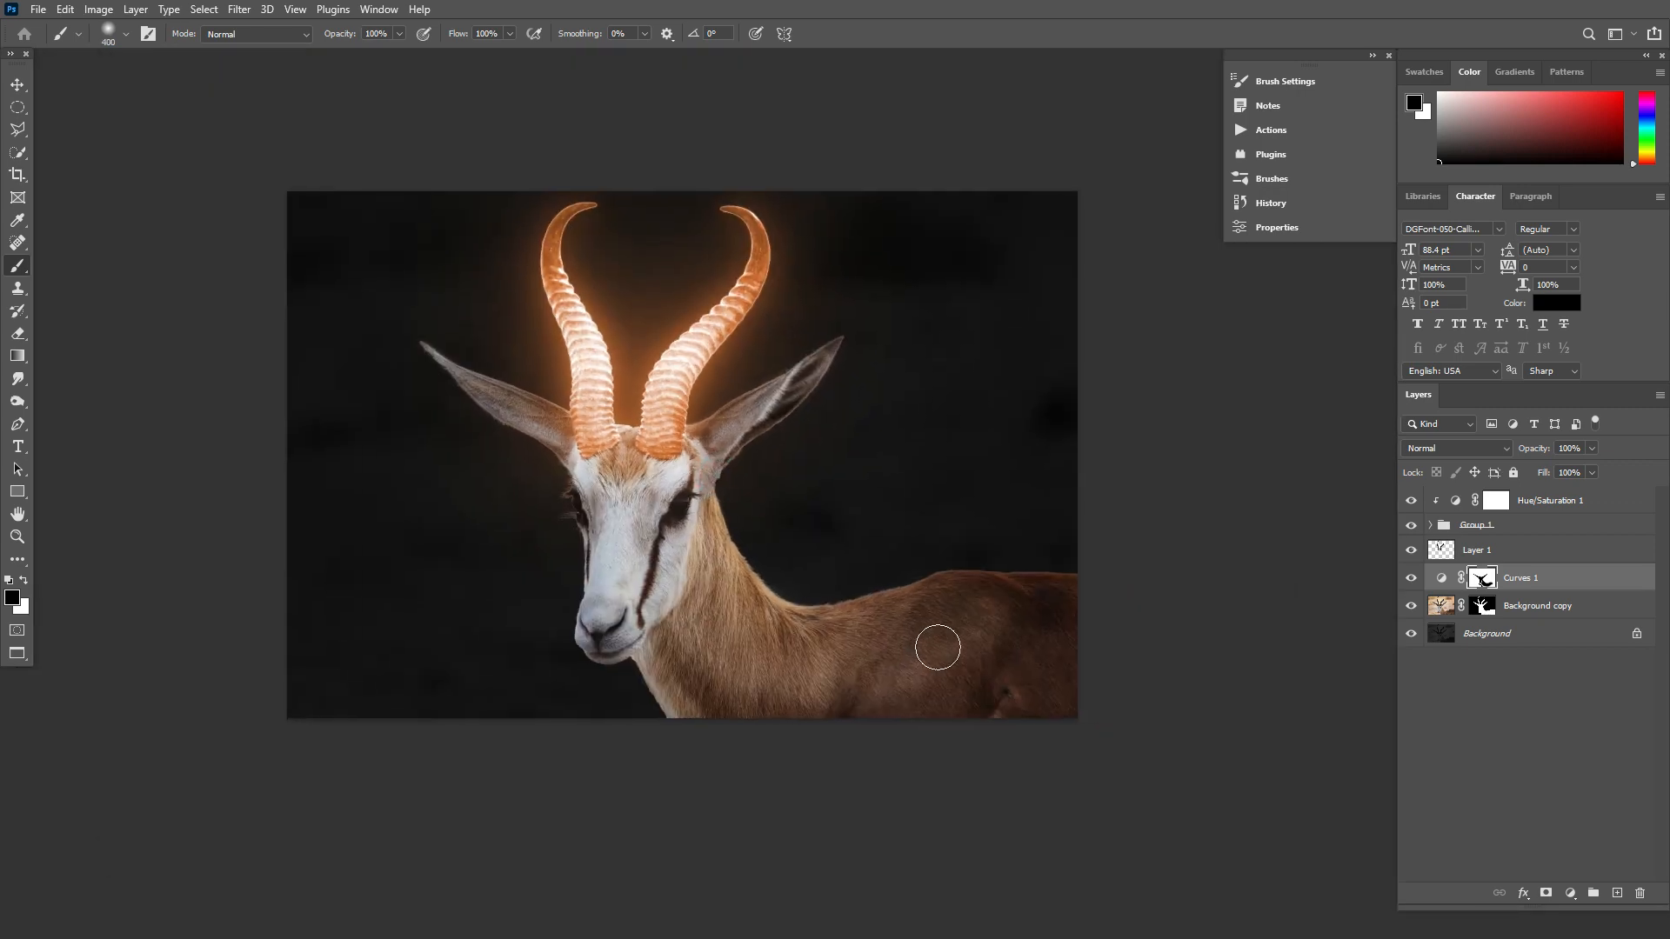
drag(727, 588, 714, 616)
key(v)
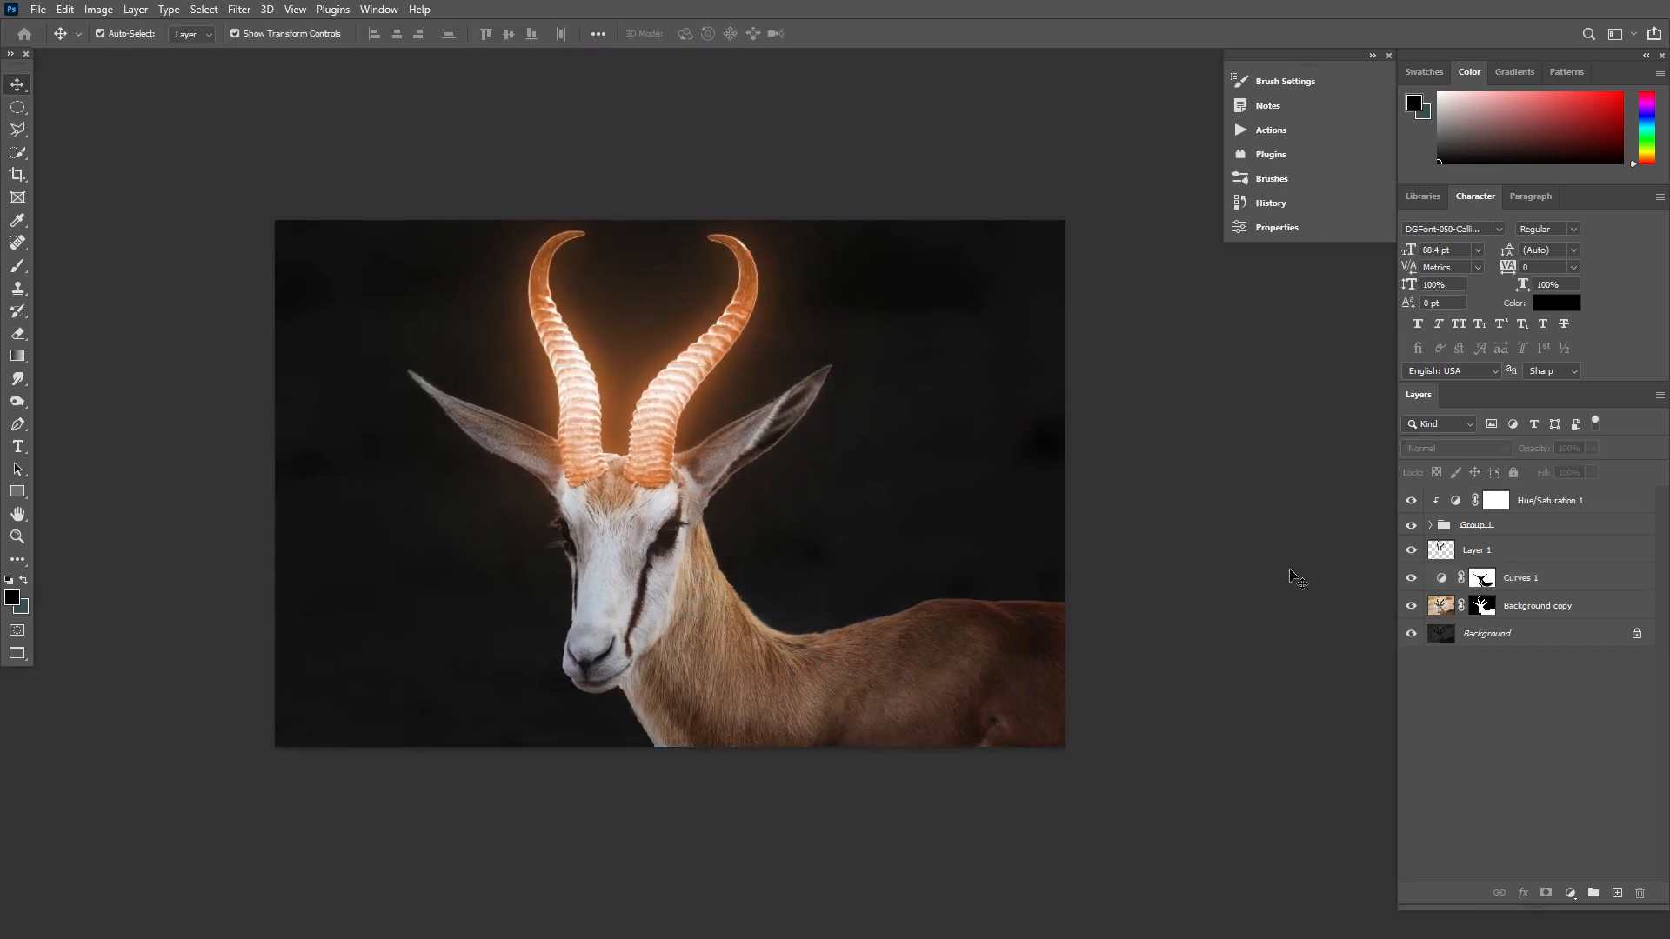
Step: Clip a black-masked copy of the Hue/Saturation adjustment to Background copy and paint white over the forehead and right-hand ear base
scroll(1298, 437, up, 3)
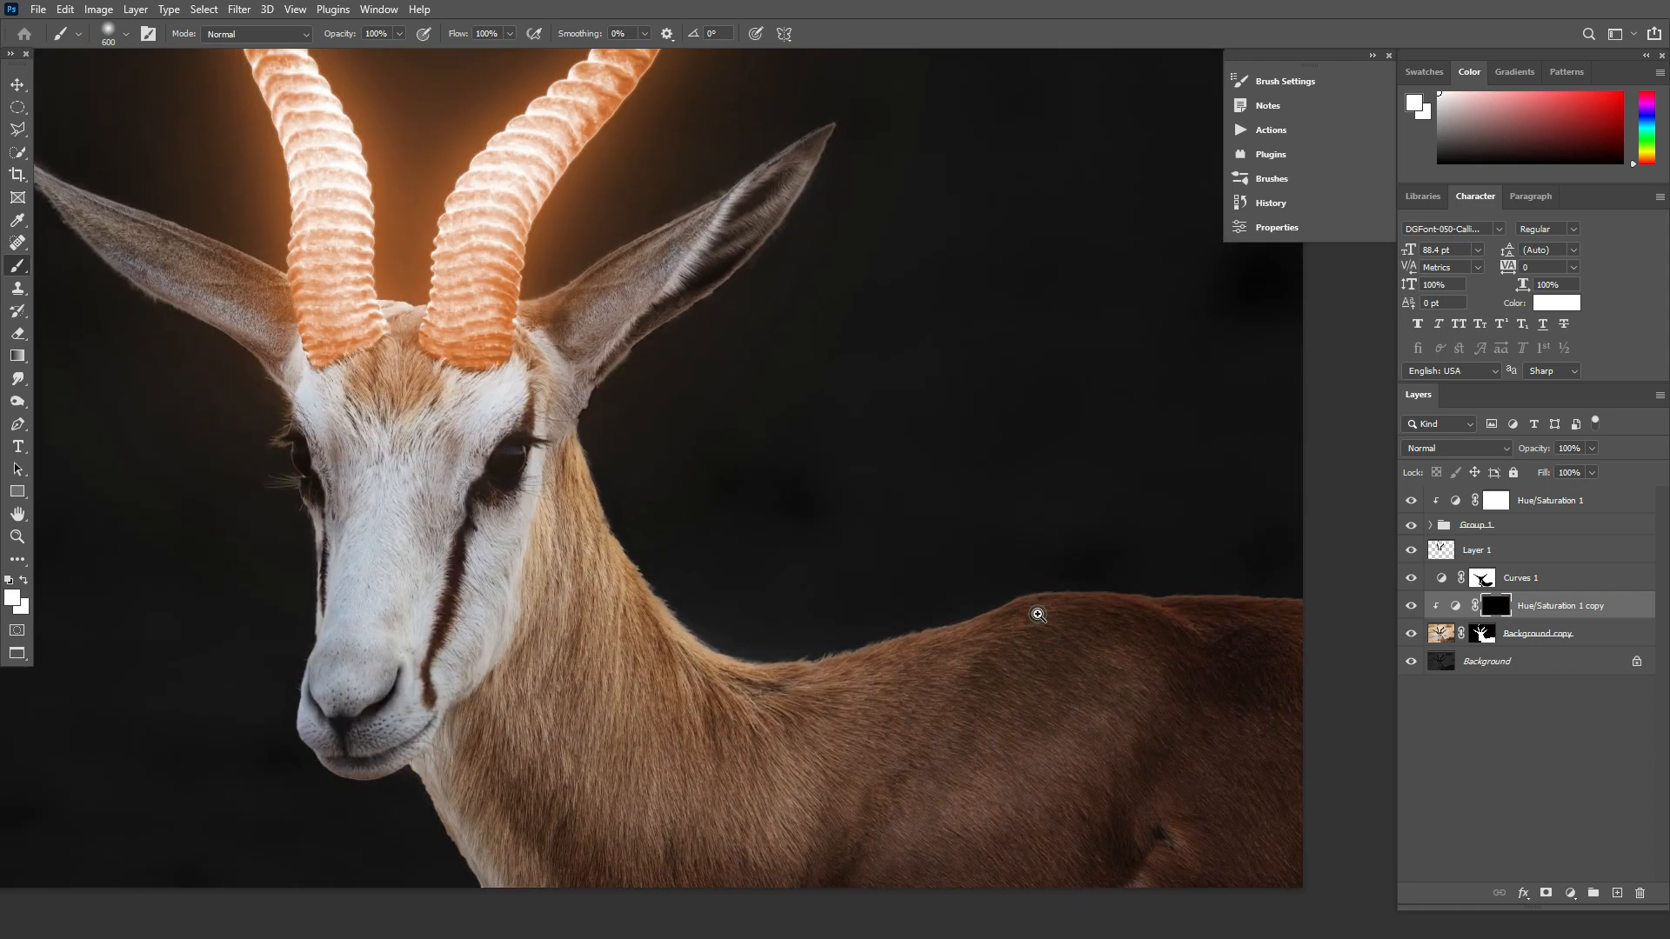
scroll(1038, 612, down, 3)
scroll(852, 649, up, 2)
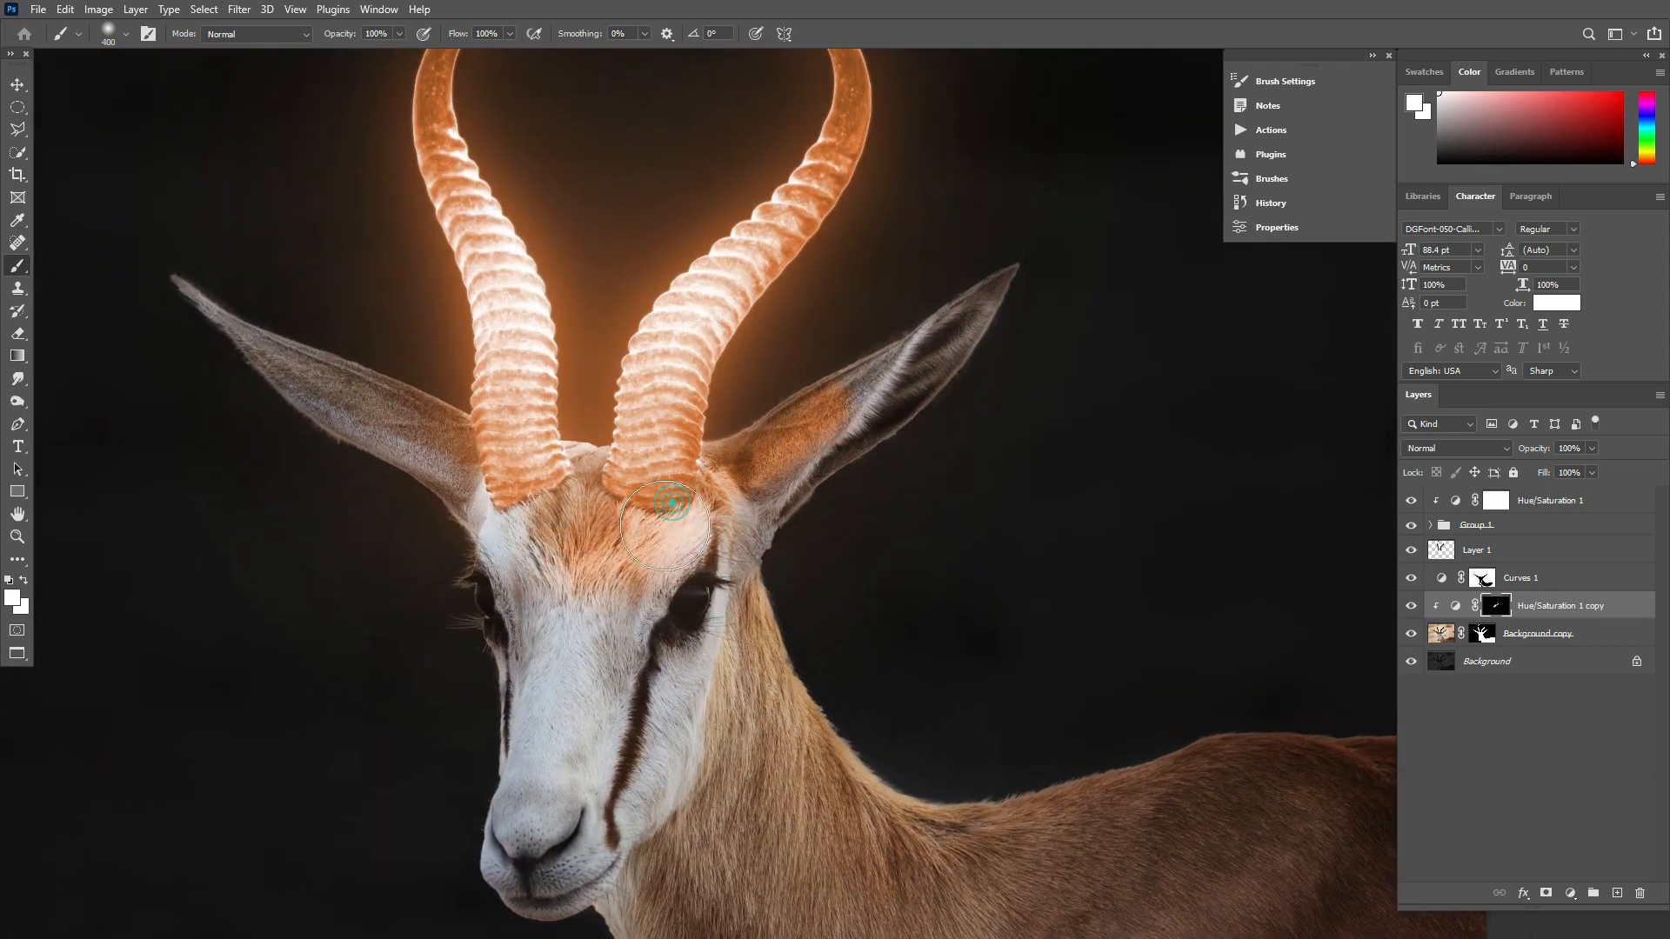
Step: Set the brush to 86% opacity and 87% flow and paint the orange tint onto both ears and the face
drag(391, 57, 390, 57)
key(shift+8)
key(shift+7)
key(bracketleft)
key(bracketleft)
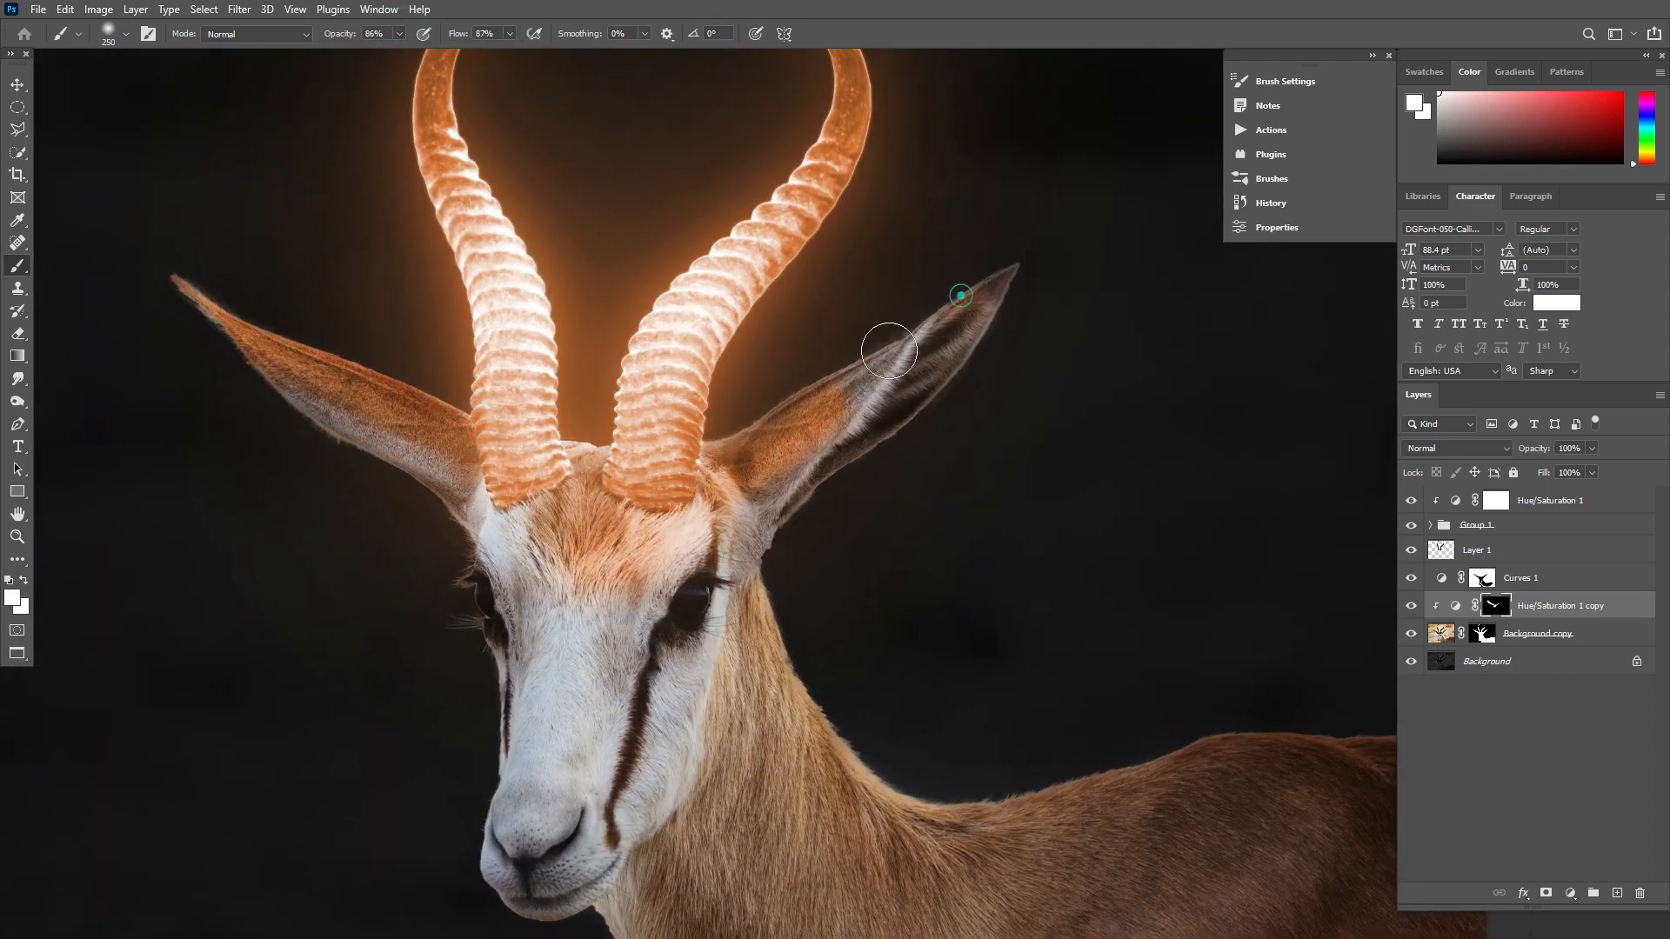
scroll(998, 248, down, 2)
key(bracketright)
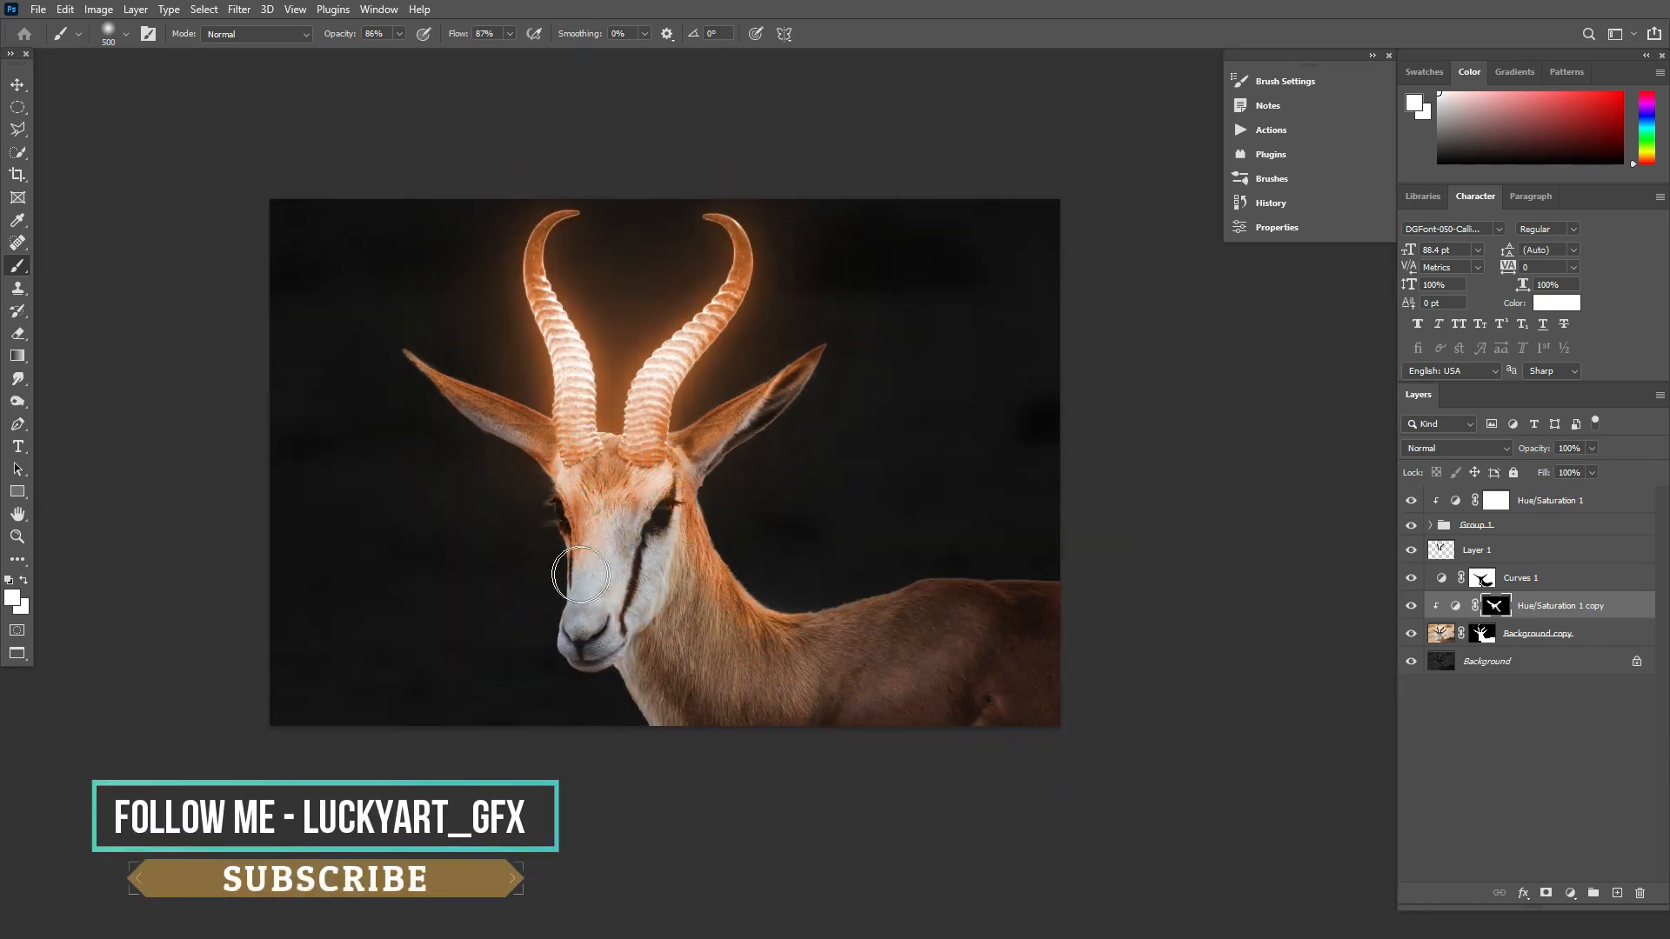
Step: Lower the brush to 45% opacity and 43% flow and extend a softer orange tint over the face, neck and back
key(4)
key(5)
key(bracketright)
key(bracketright)
key(bracketright)
key(bracketright)
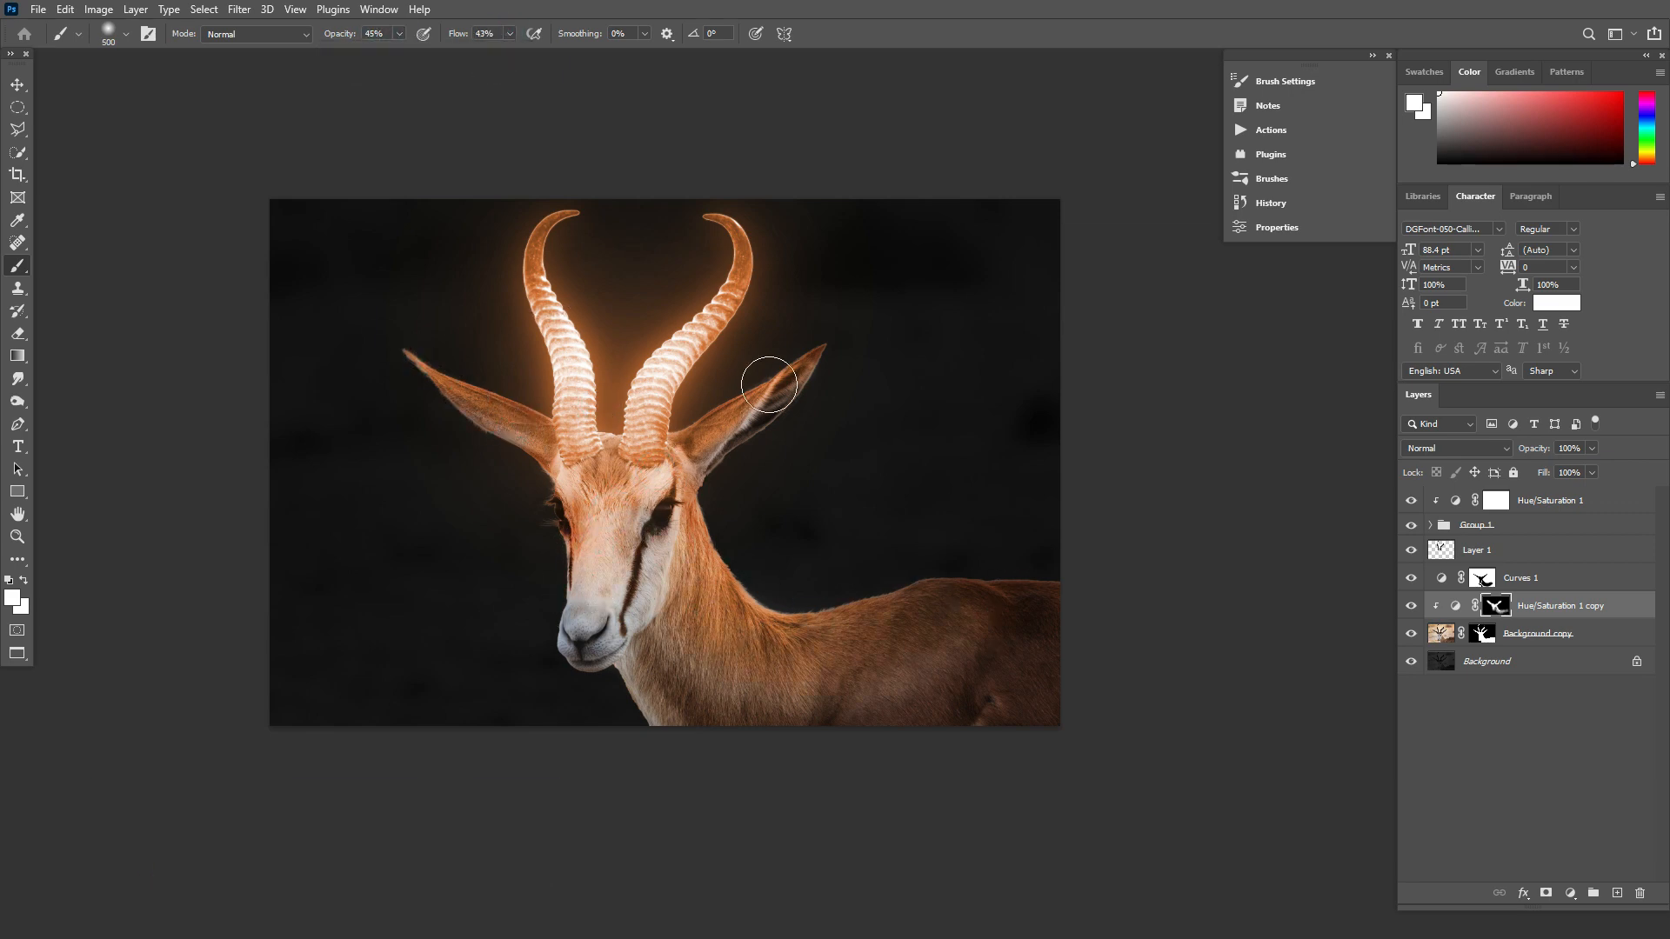
Step: Paint black on the Hue/Saturation copy's mask to reduce the orange tint on the right-hand ear
key(e)
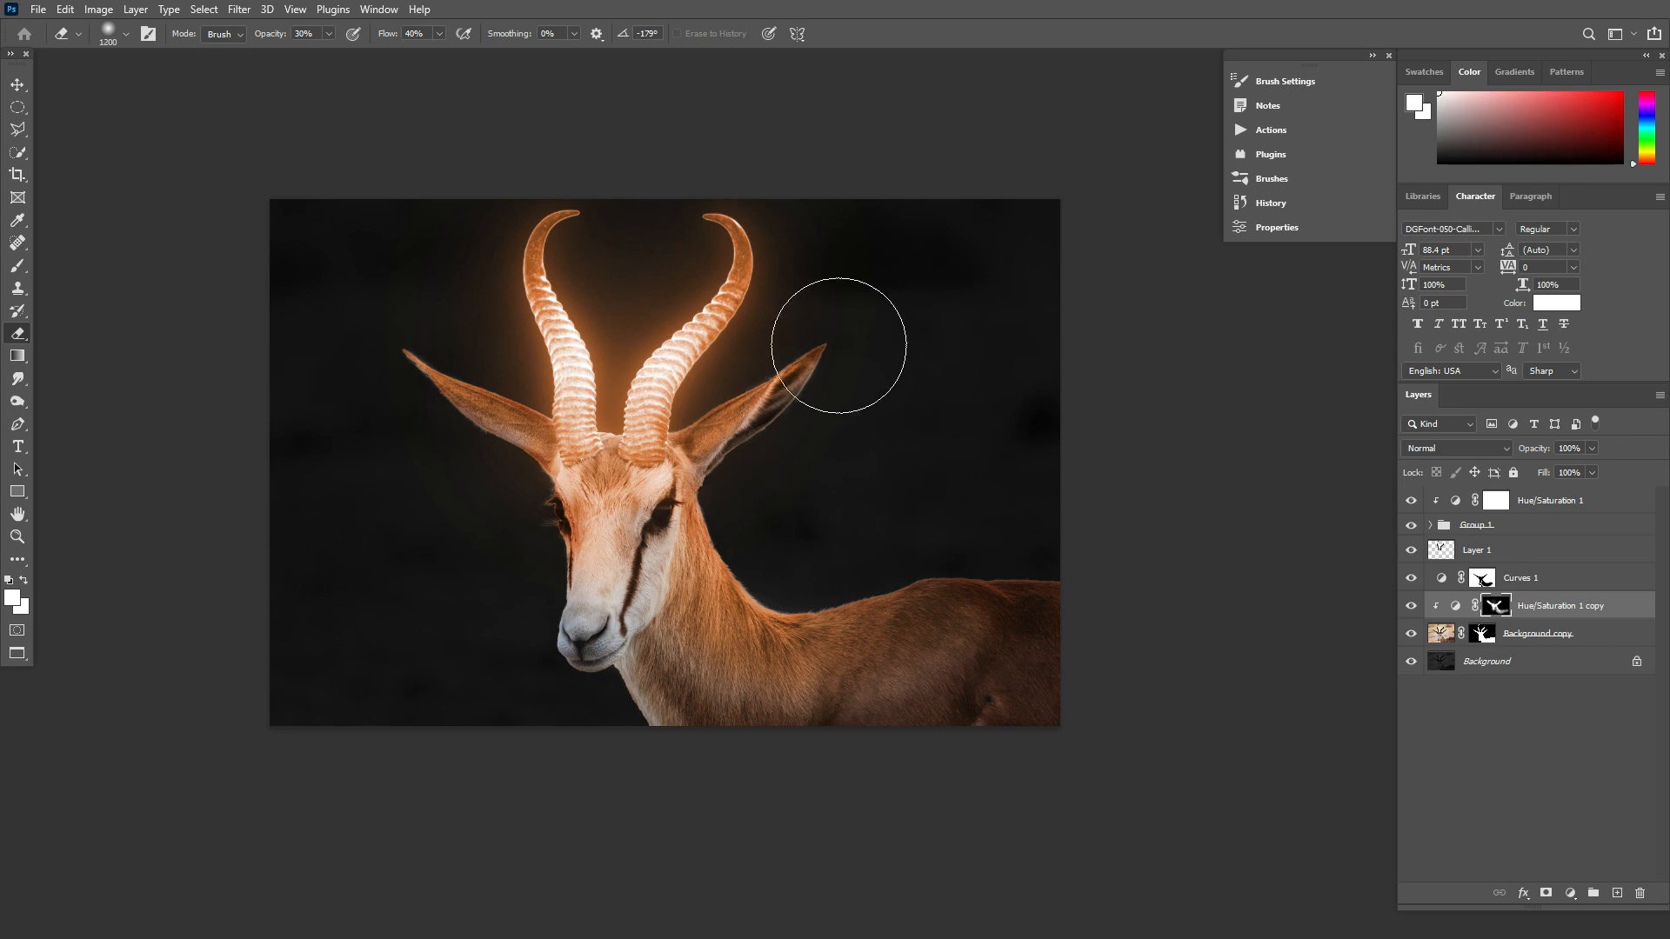
click(12, 598)
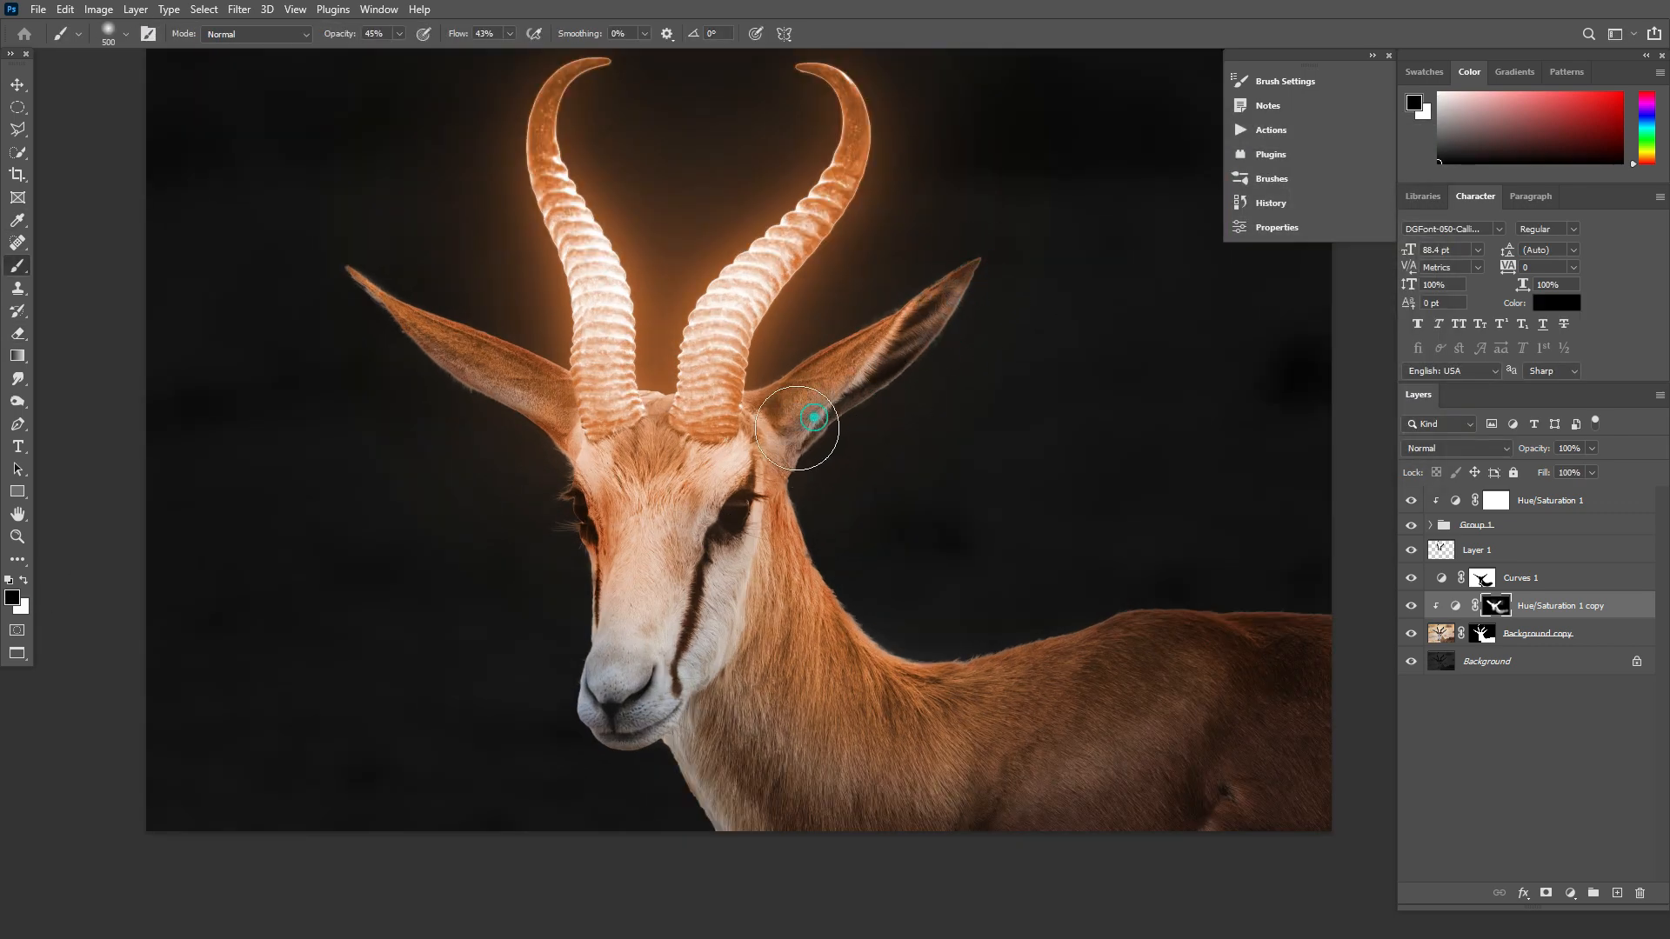
scroll(954, 473, down, 6)
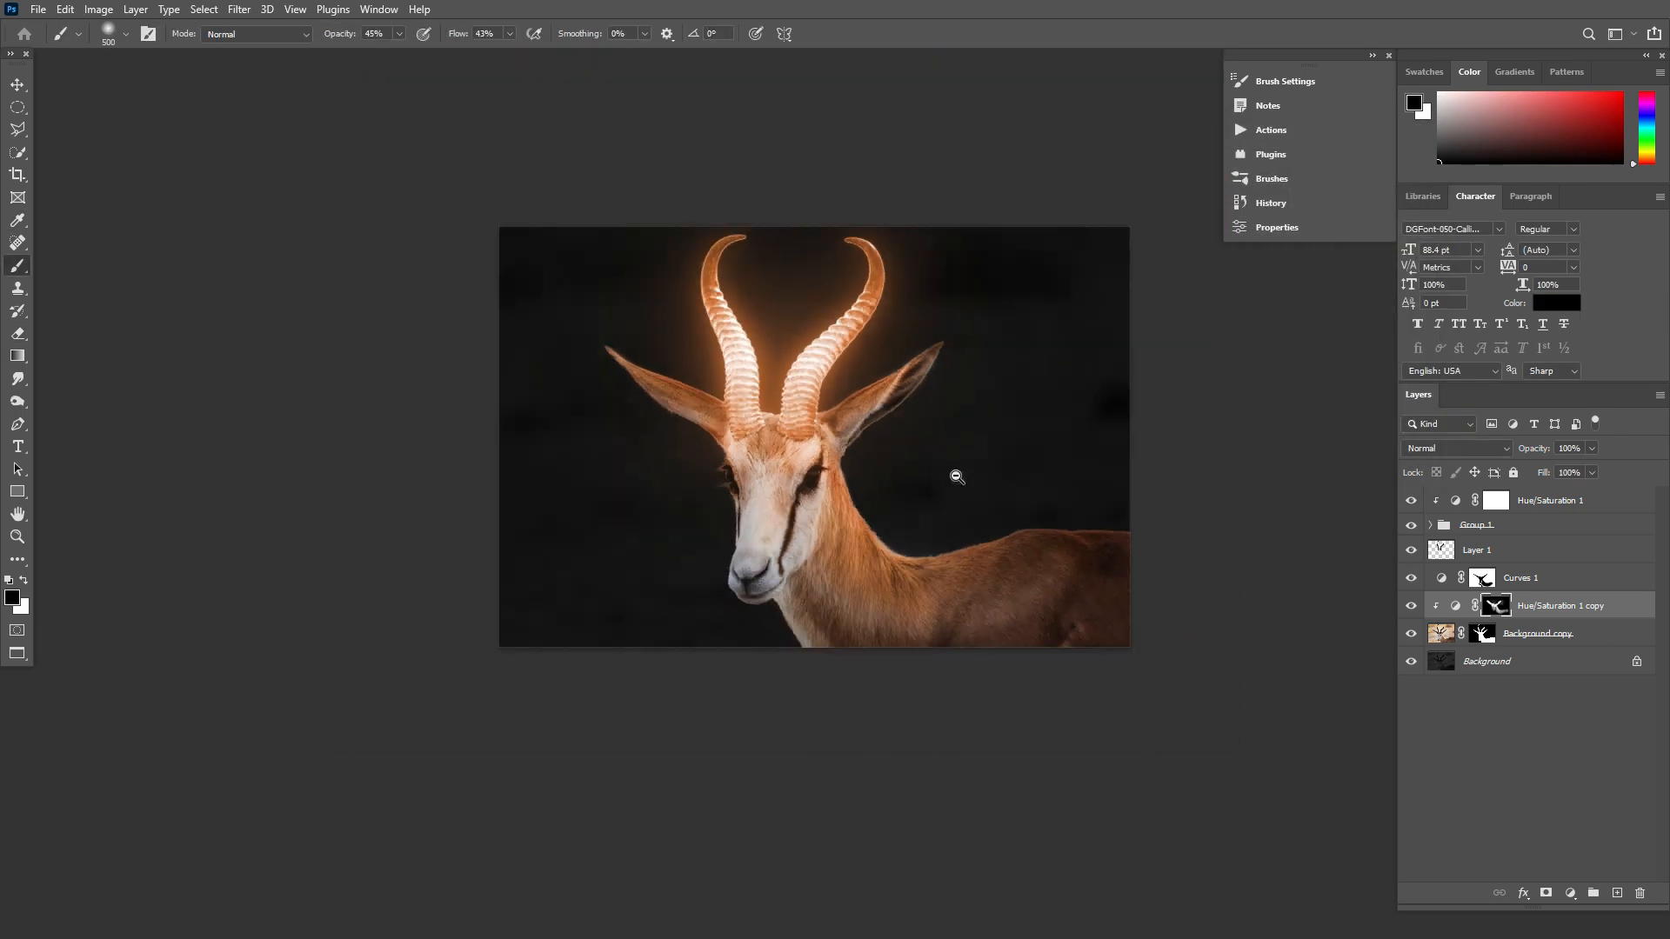
Step: Add a new layer above the top Hue/Saturation adjustment and choose the scattered particle brush
scroll(842, 452, up, 5)
key(v)
click(1557, 500)
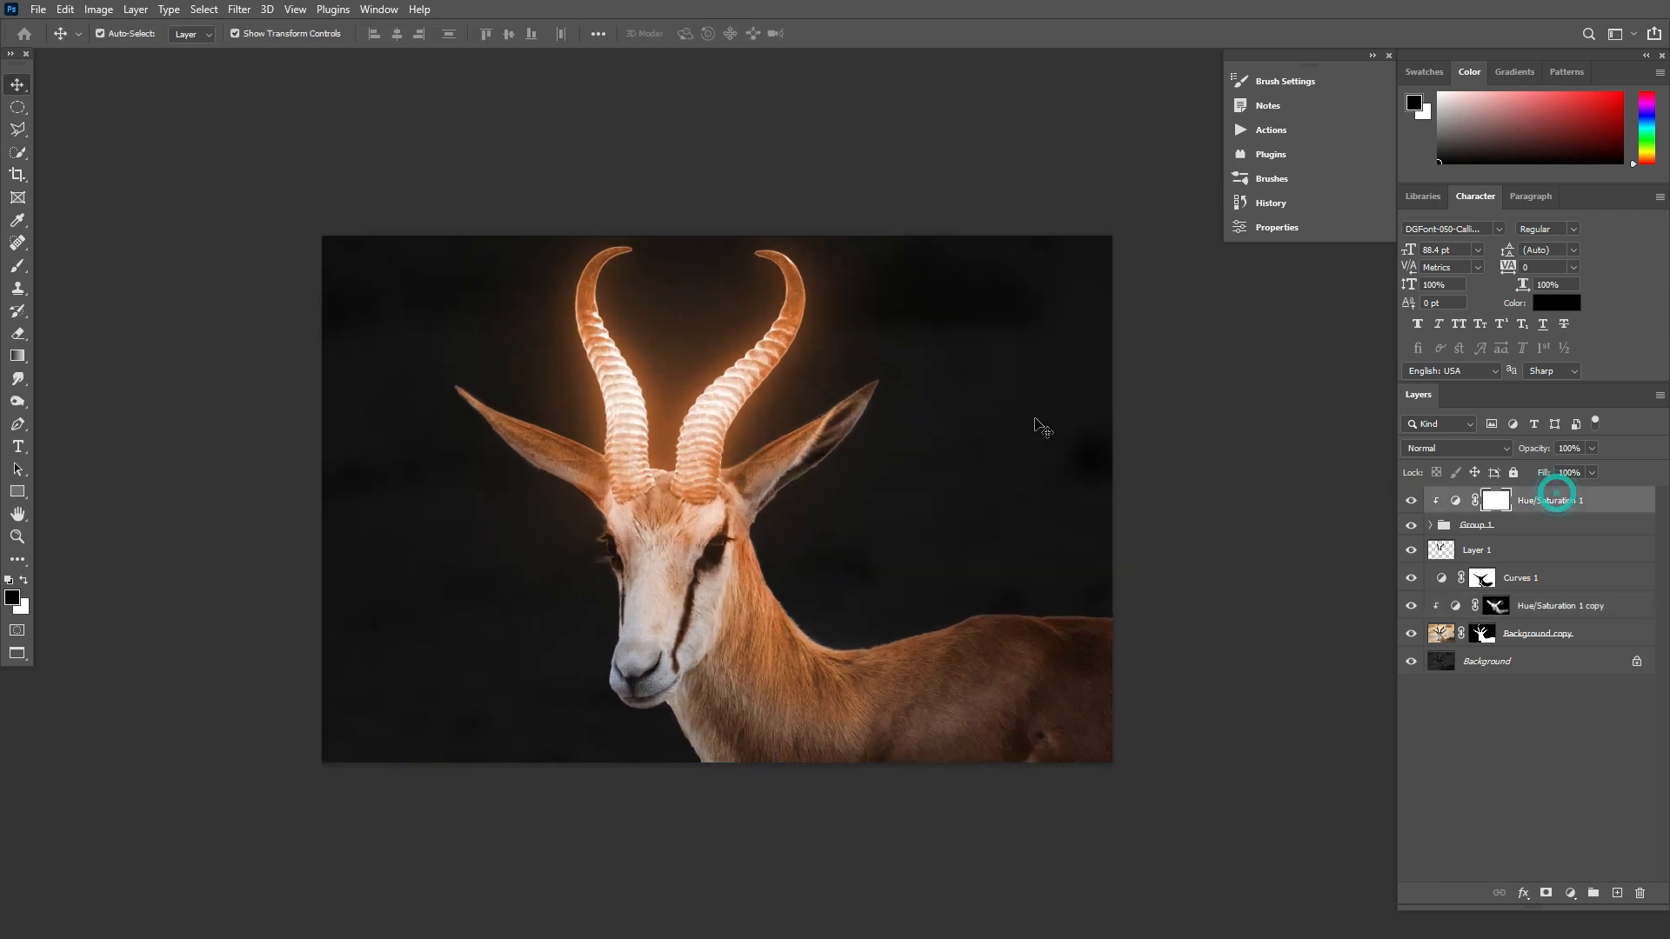
key(ctrl+alt+shift+n)
key(b)
right_click(861, 457)
click(1058, 615)
key(Return)
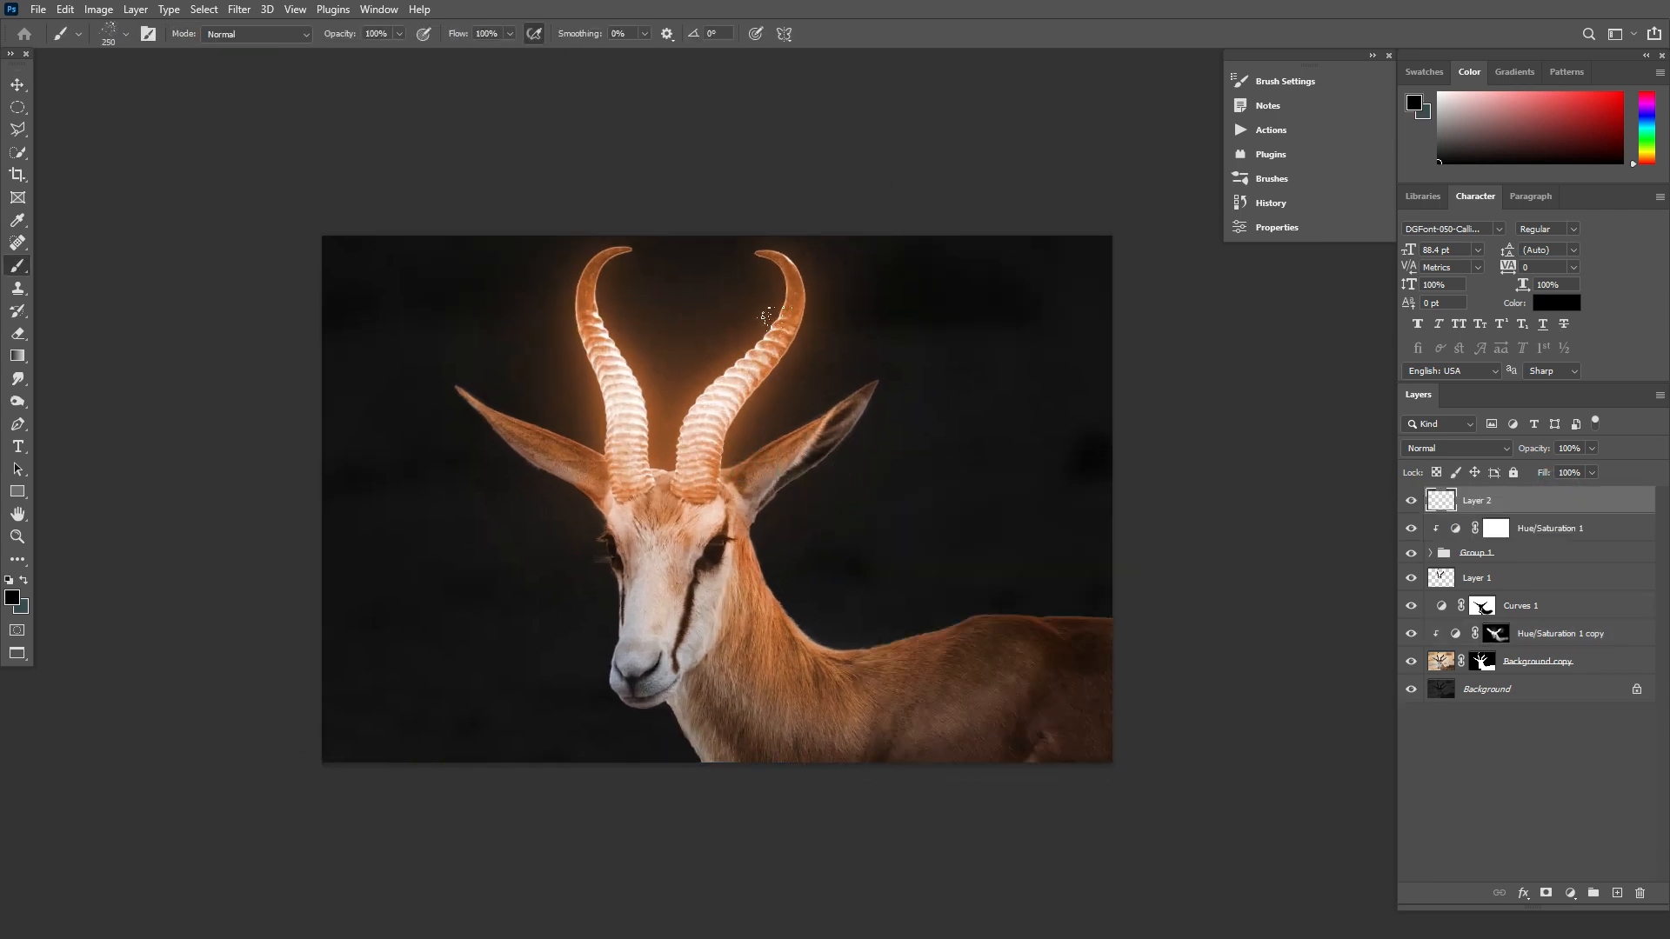
Step: Scatter particle specks around the tips and sides of both horns
scroll(769, 315, up, 2)
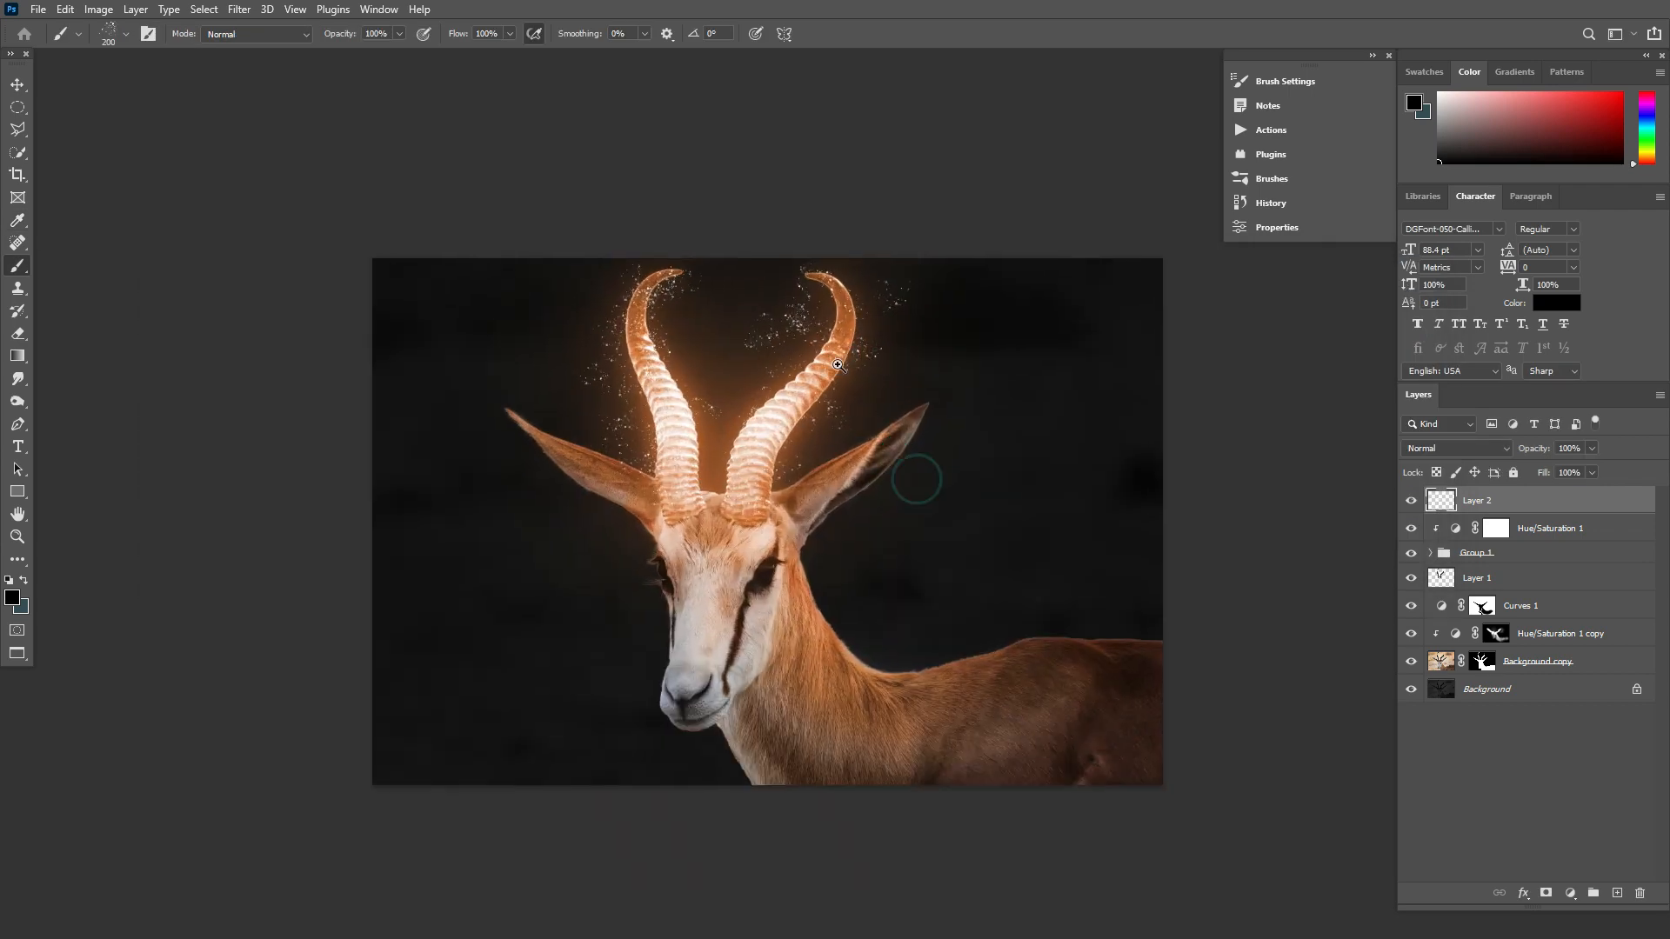
click(837, 364)
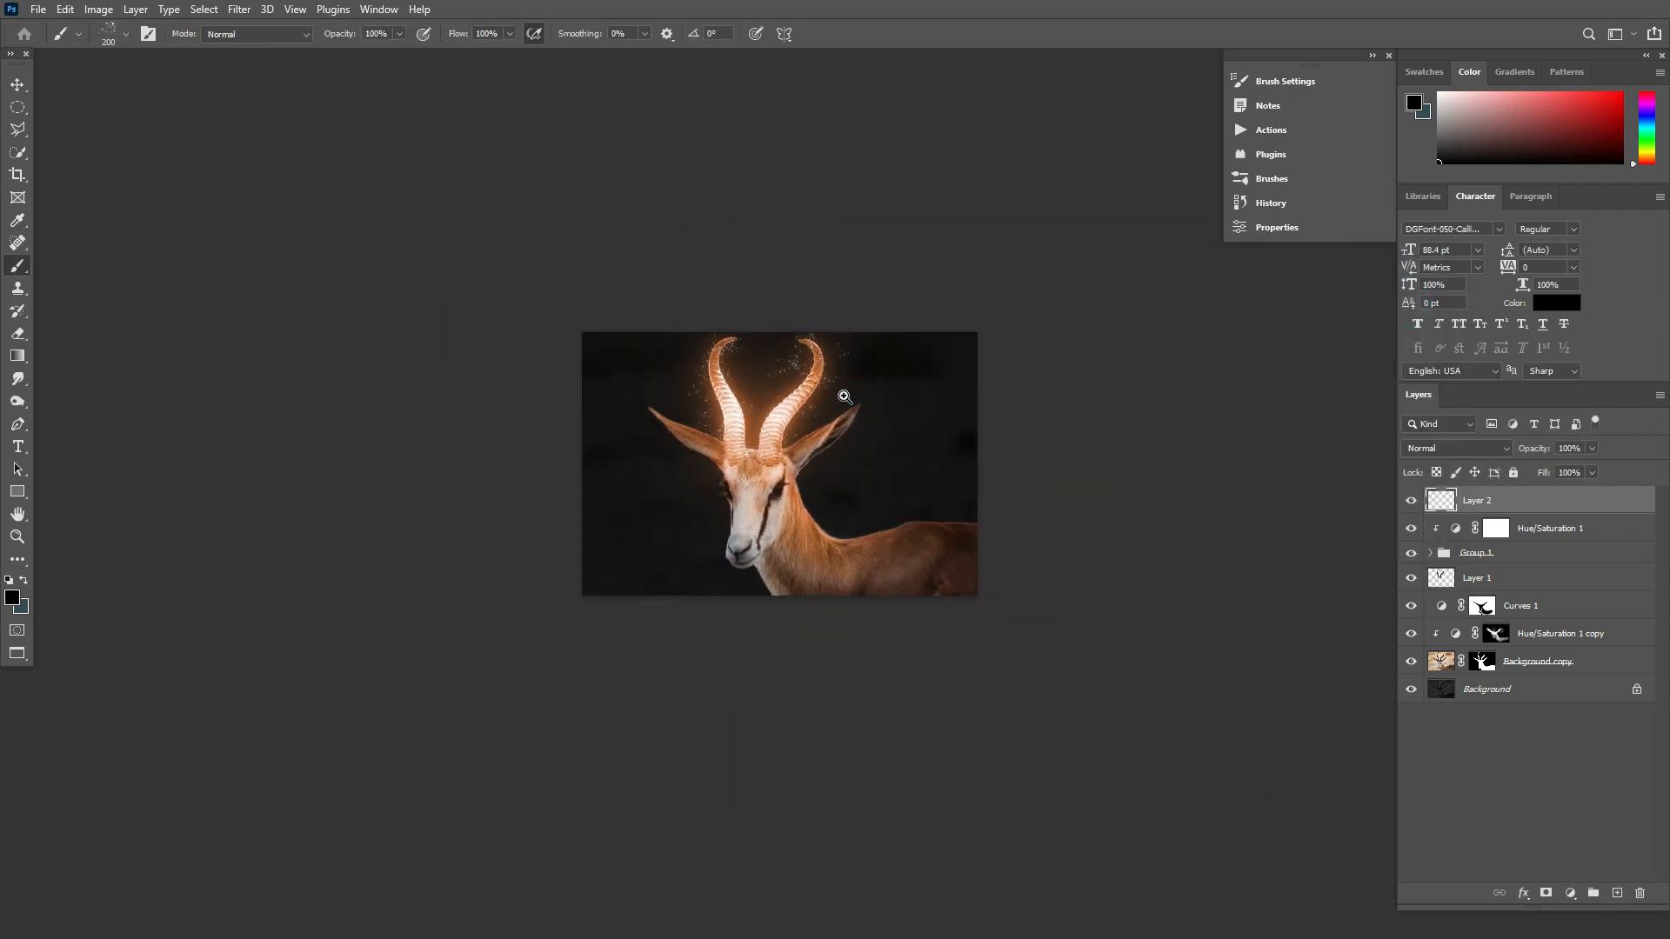
click(843, 396)
drag(816, 386, 757, 387)
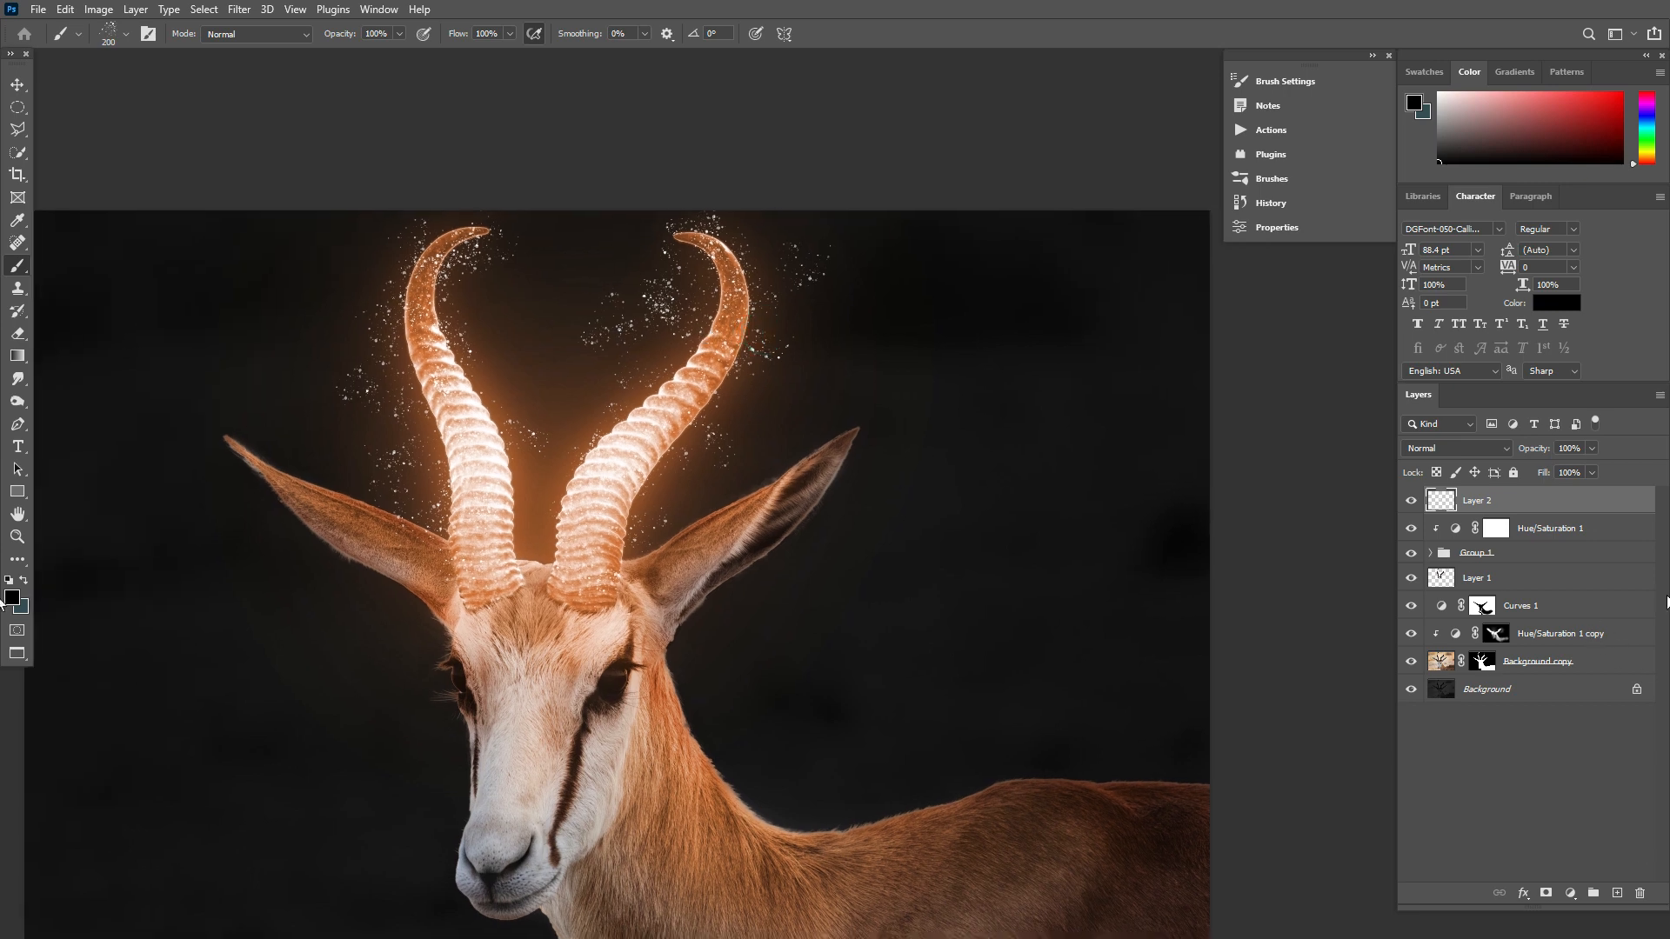
Step: Try a clipped Hue/Saturation adjustment on the particle layer with Colorize on, Hue 115 and Saturation 100
click(1568, 895)
click(1566, 726)
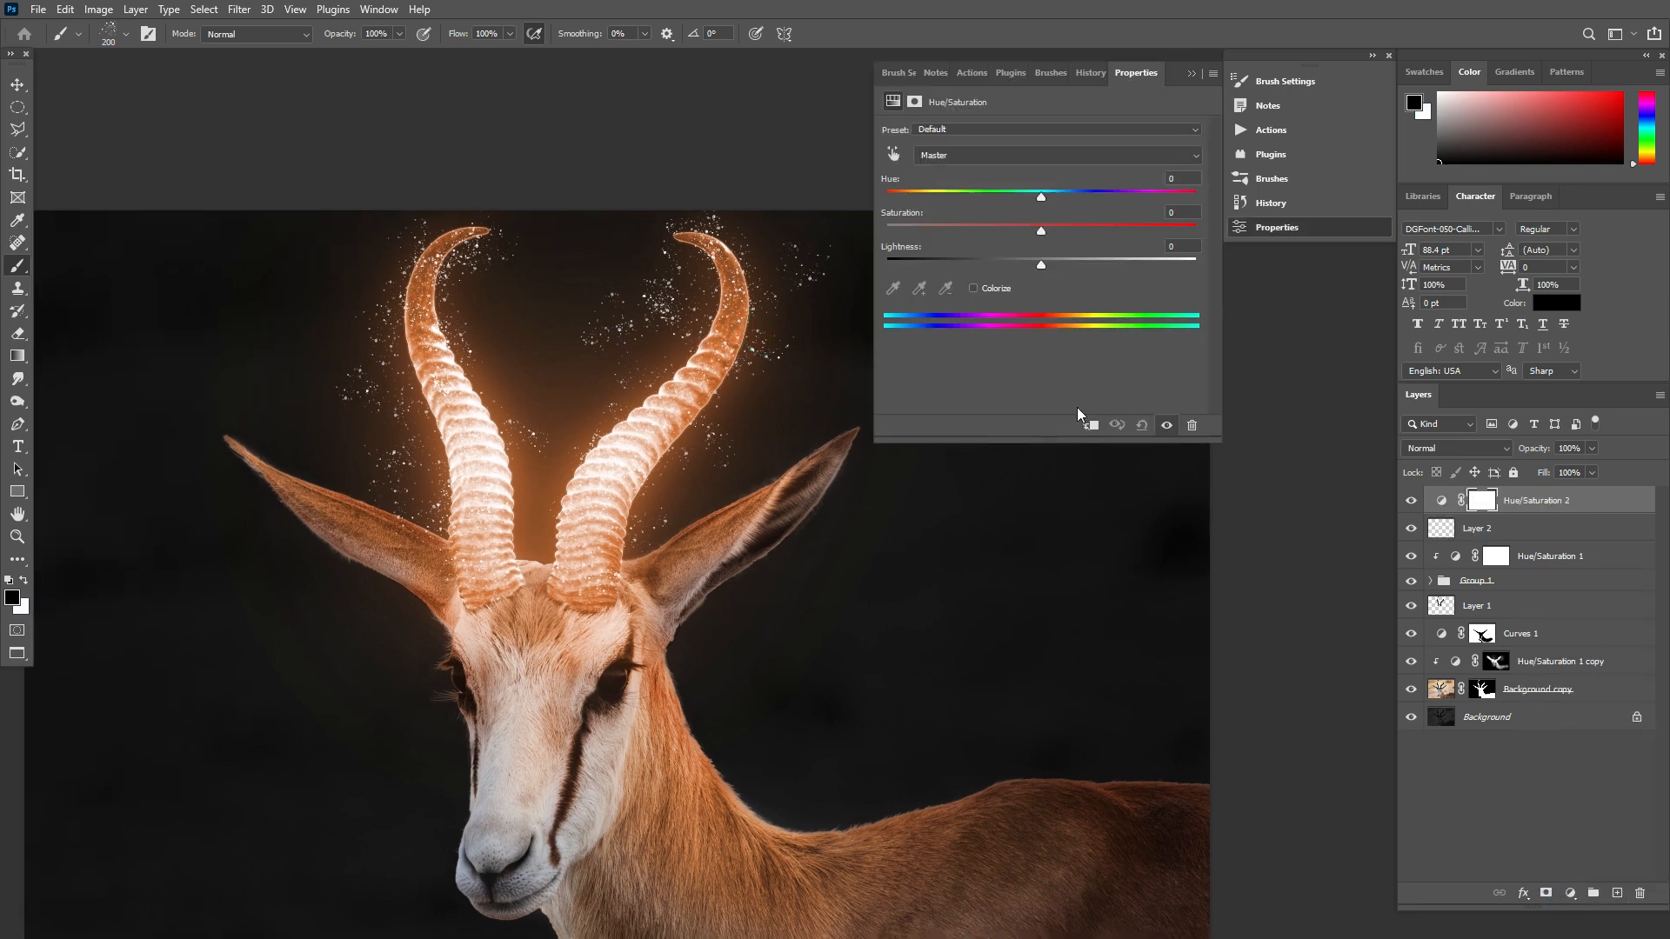
click(1002, 290)
click(1002, 290)
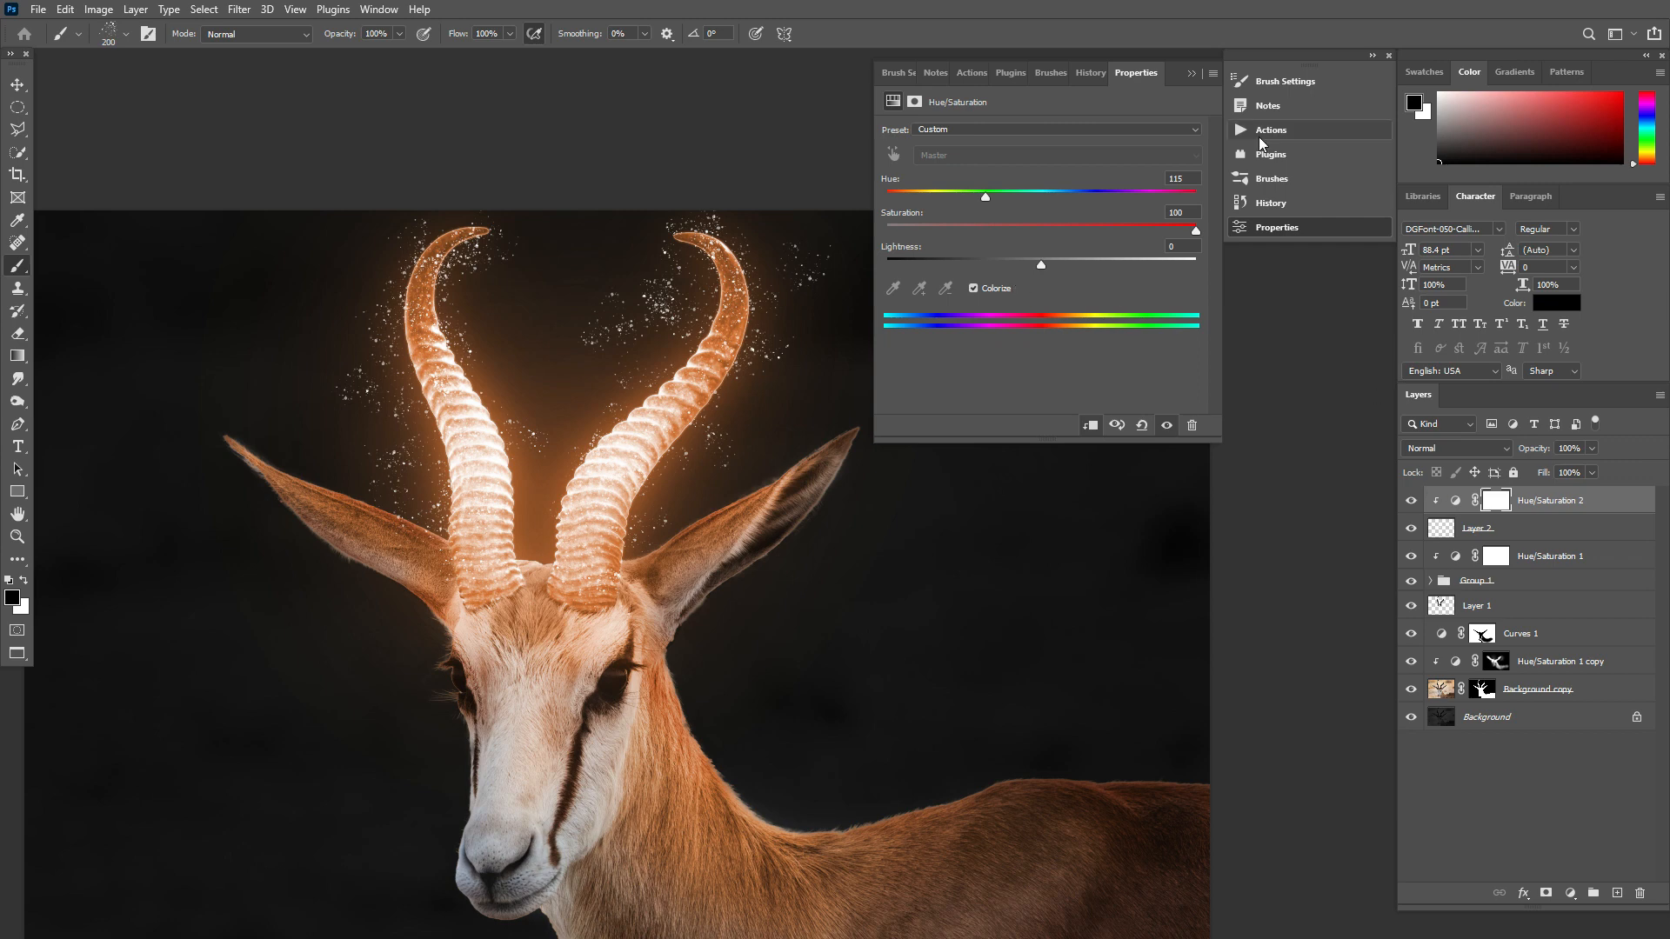
click(1192, 74)
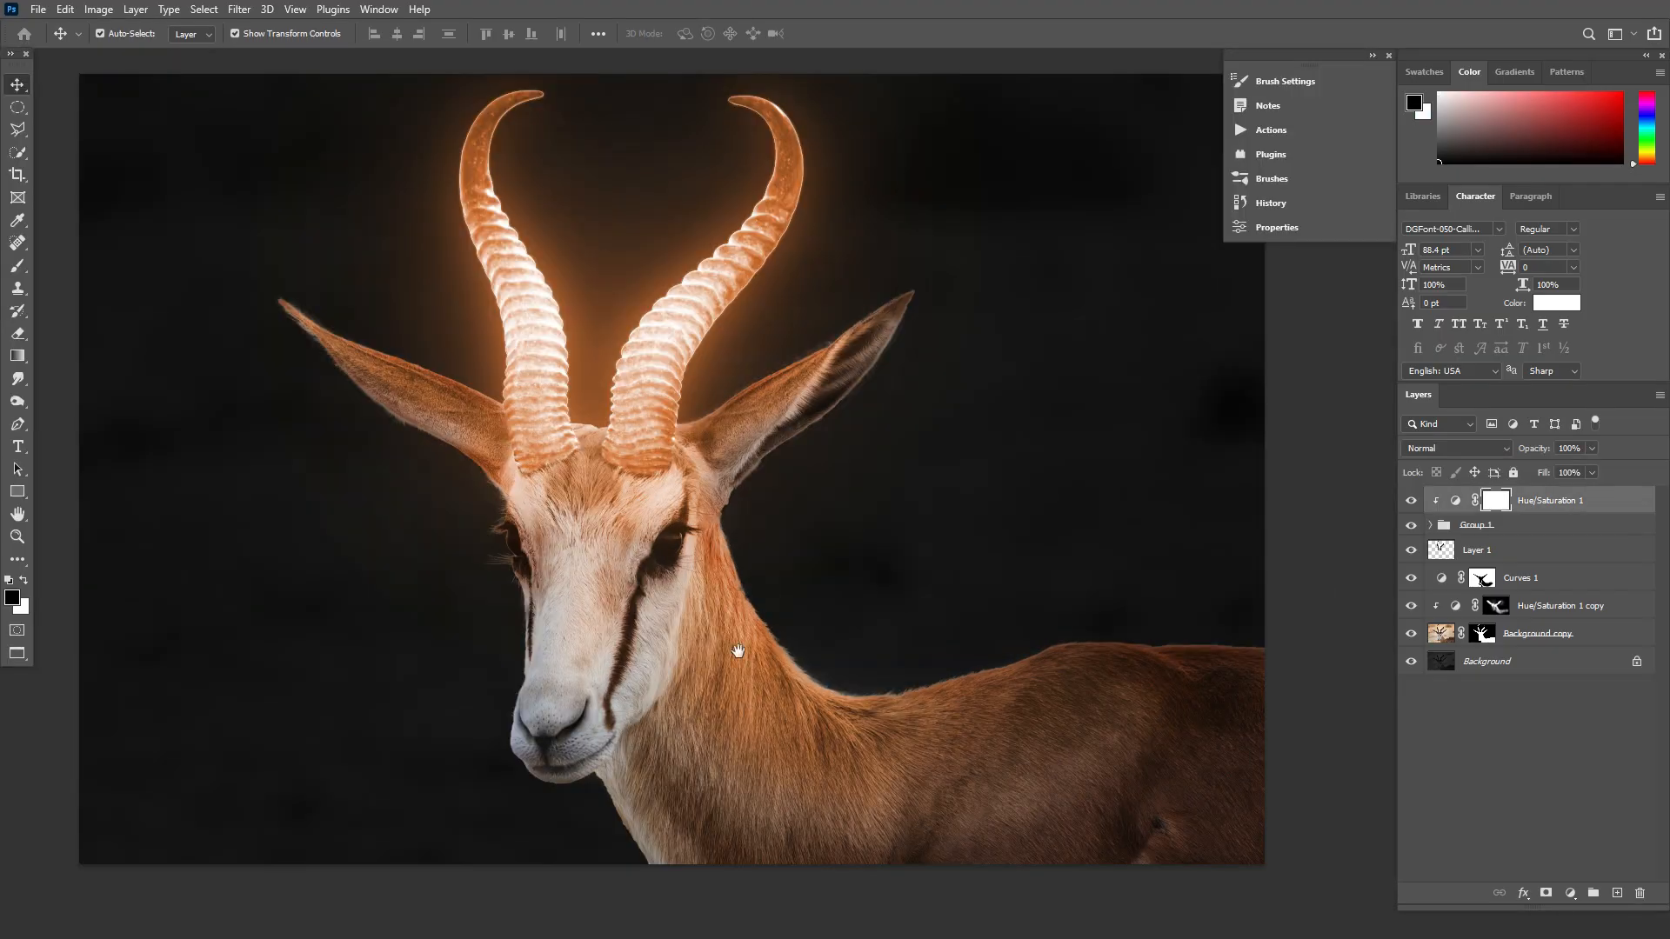
Step: Create a fresh top layer and paint white particles along both horns with the 200 px particle brush
drag(718, 319, 784, 388)
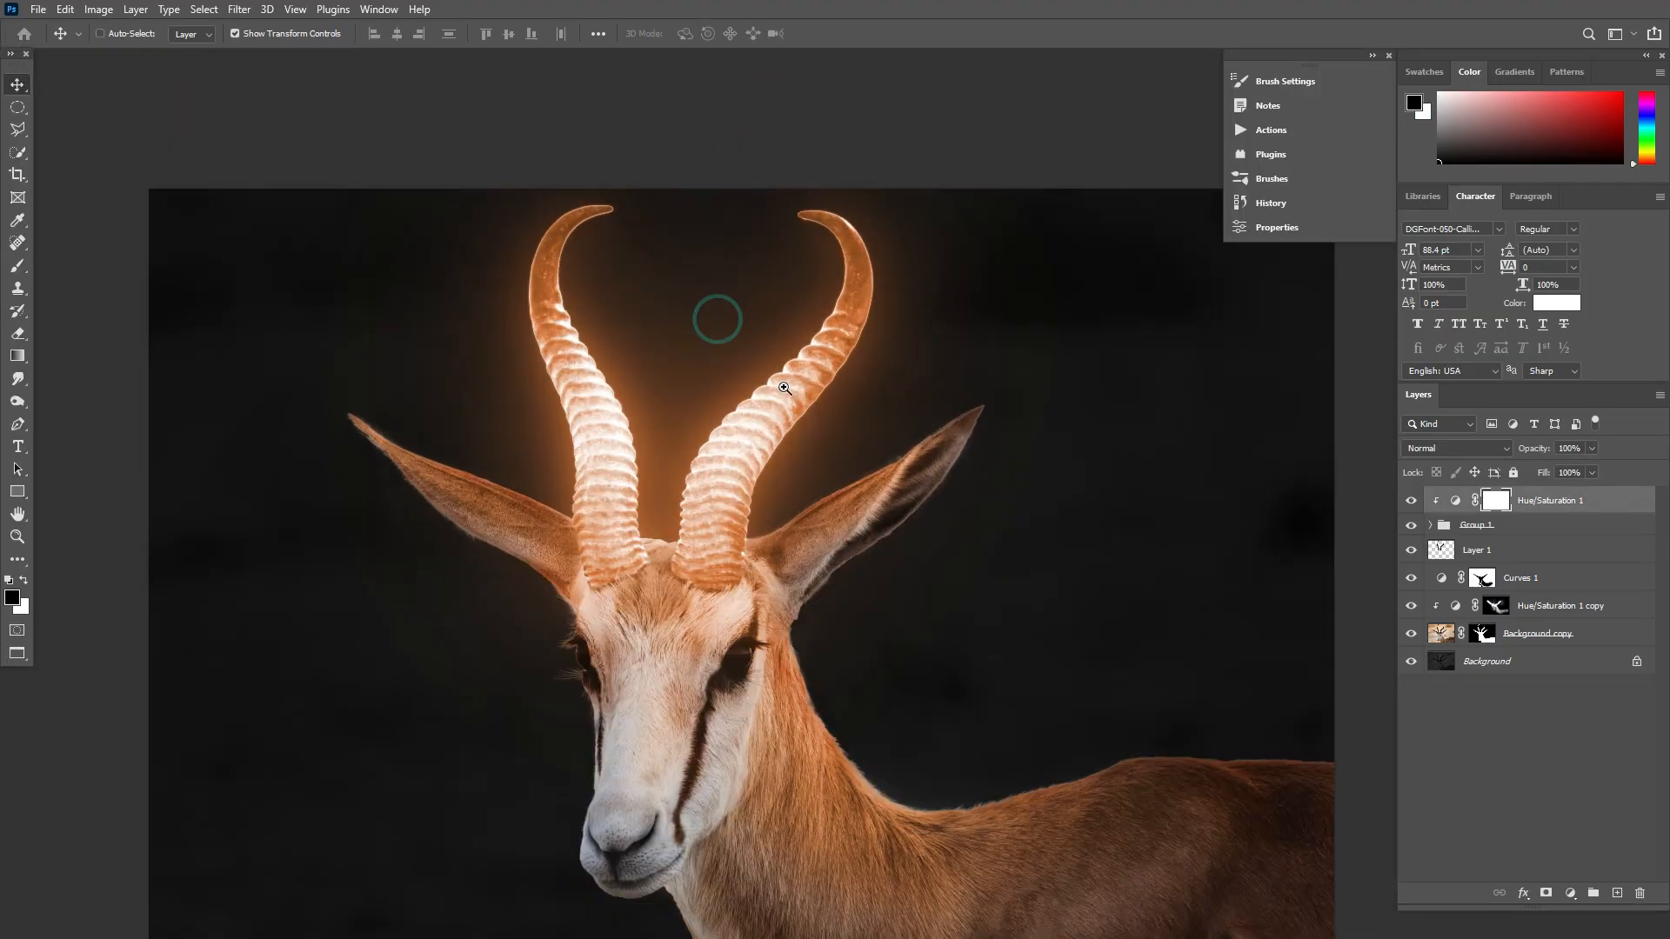
key(ctrl+shift+alt+n)
key(b)
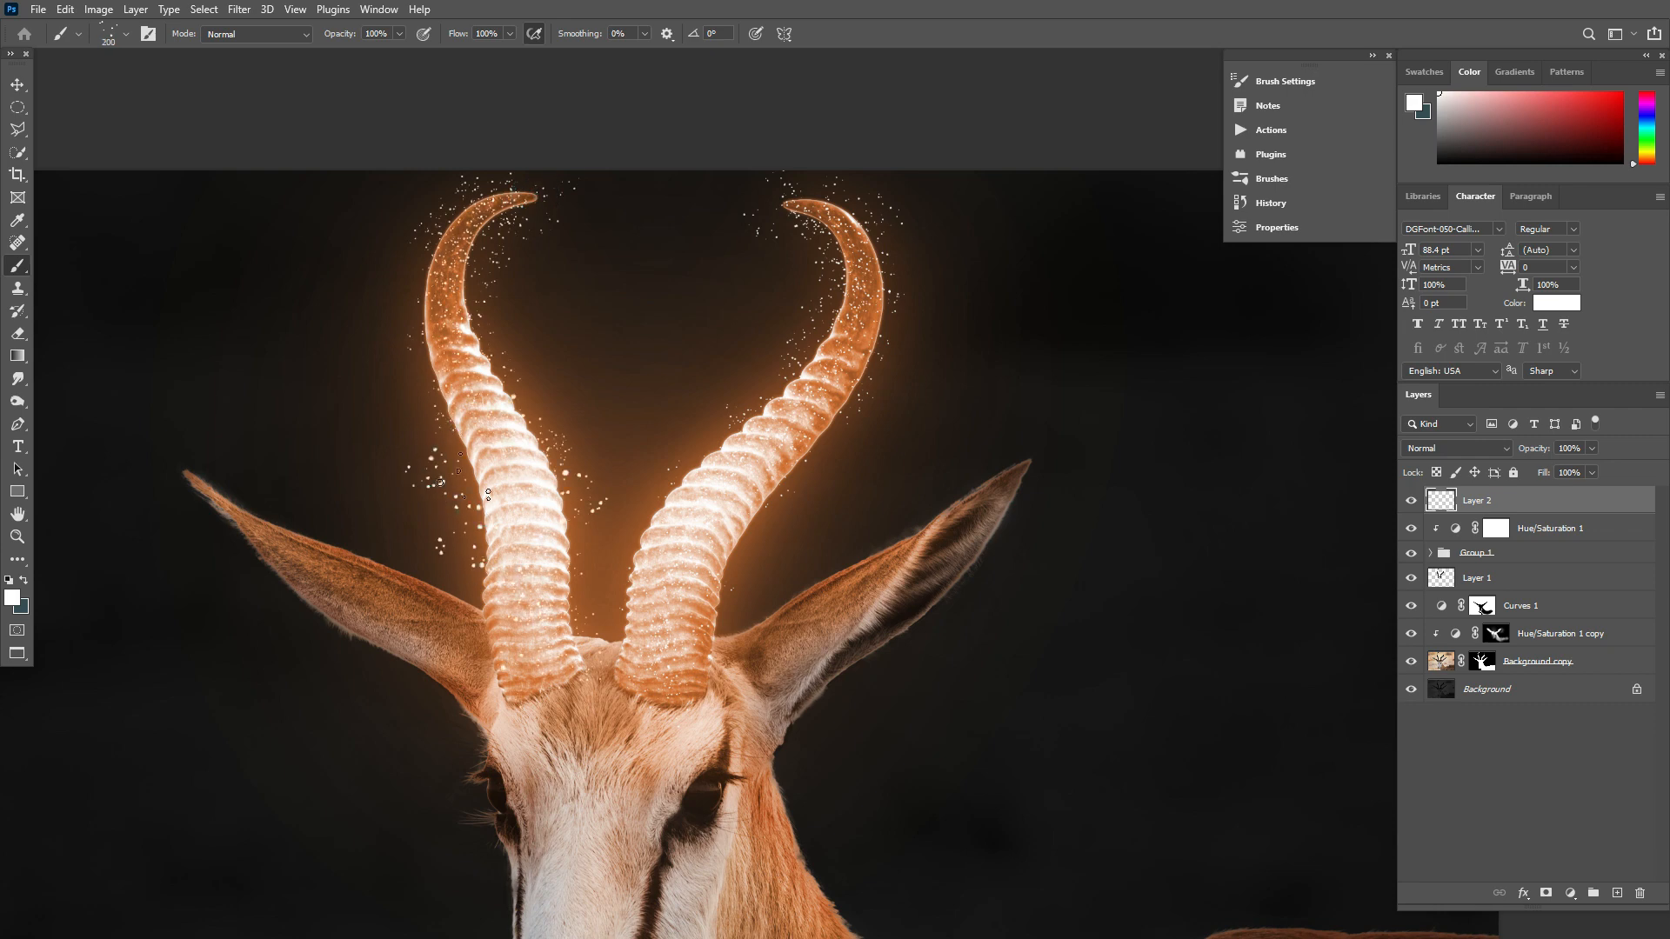
drag(377, 332, 396, 257)
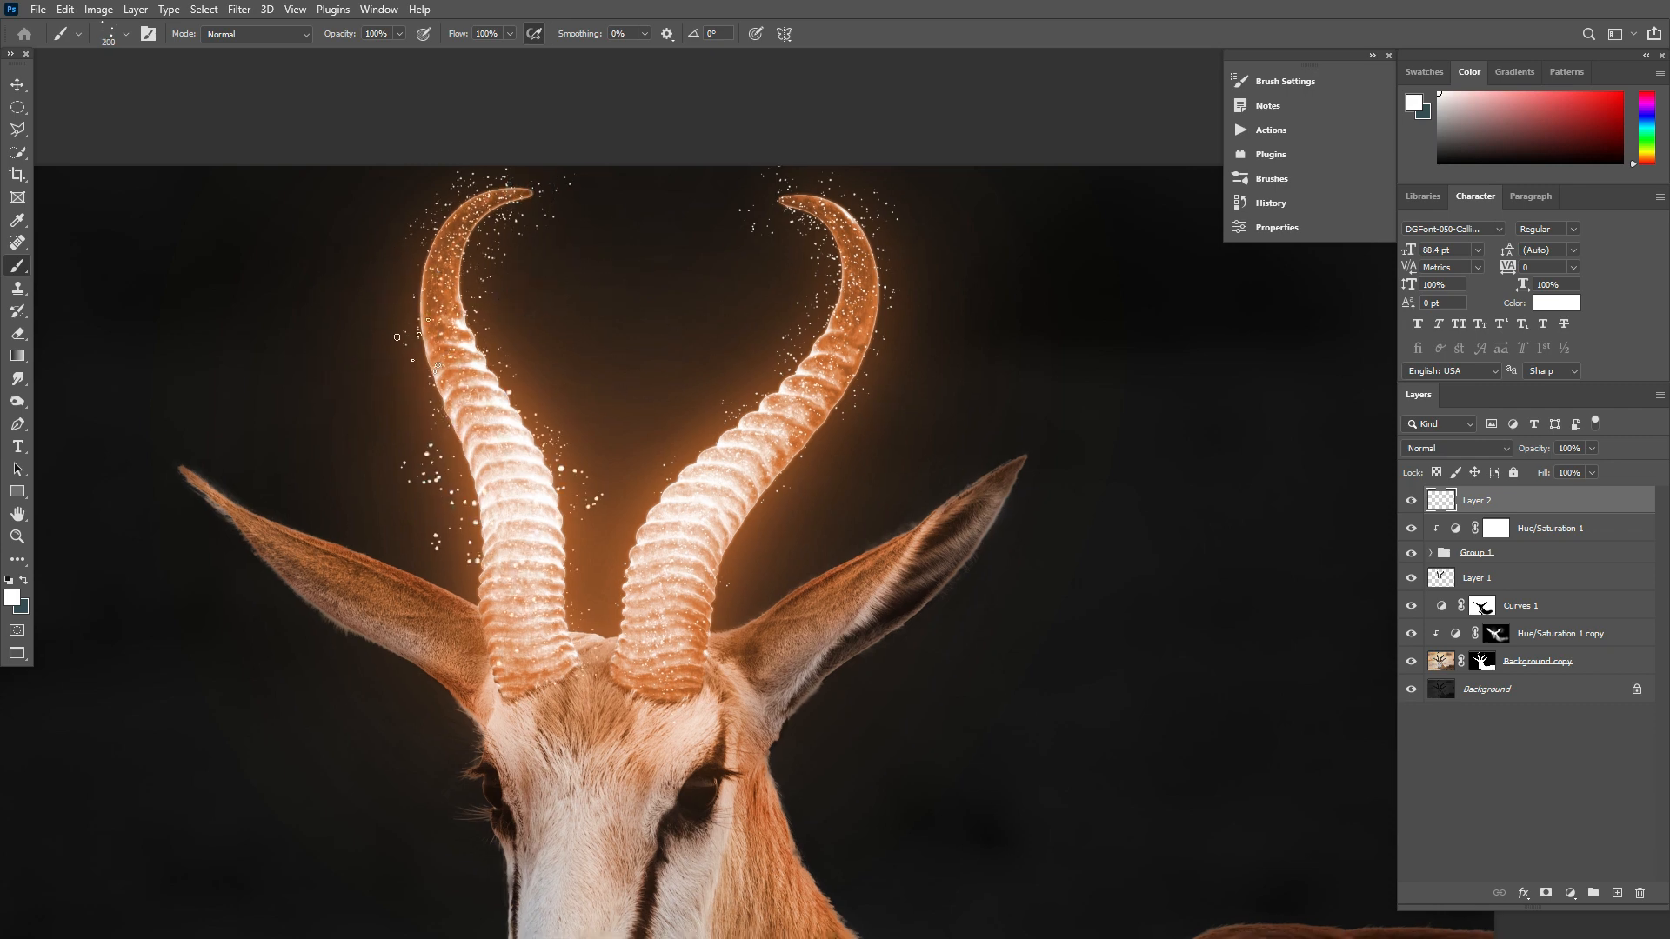
Step: Scatter larger white particles outward from both horns, undoing the stroke that spreads too far and repainting it
scroll(819, 346, down, 3)
drag(828, 352, 784, 338)
drag(728, 471, 838, 462)
scroll(1033, 359, down, 3)
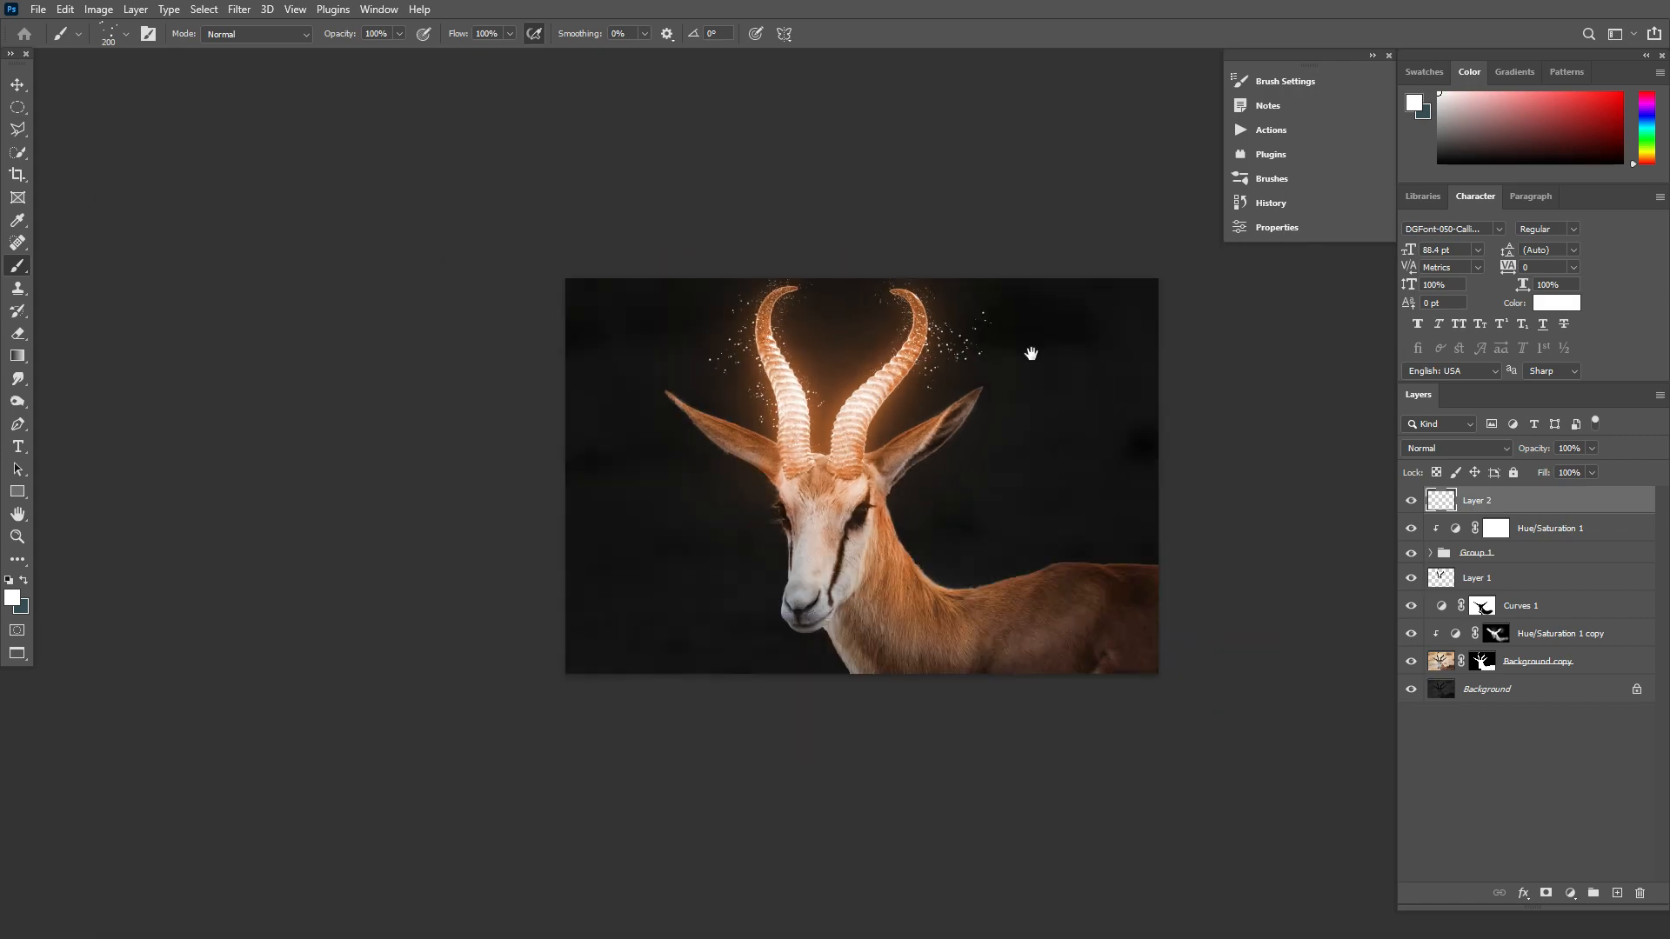
scroll(1032, 356, up, 3)
key(ctrl+z)
mouse_move(815, 326)
mouse_down()
mouse_move(765, 417)
mouse_move(906, 316)
mouse_up()
key(v)
key(ctrl+u)
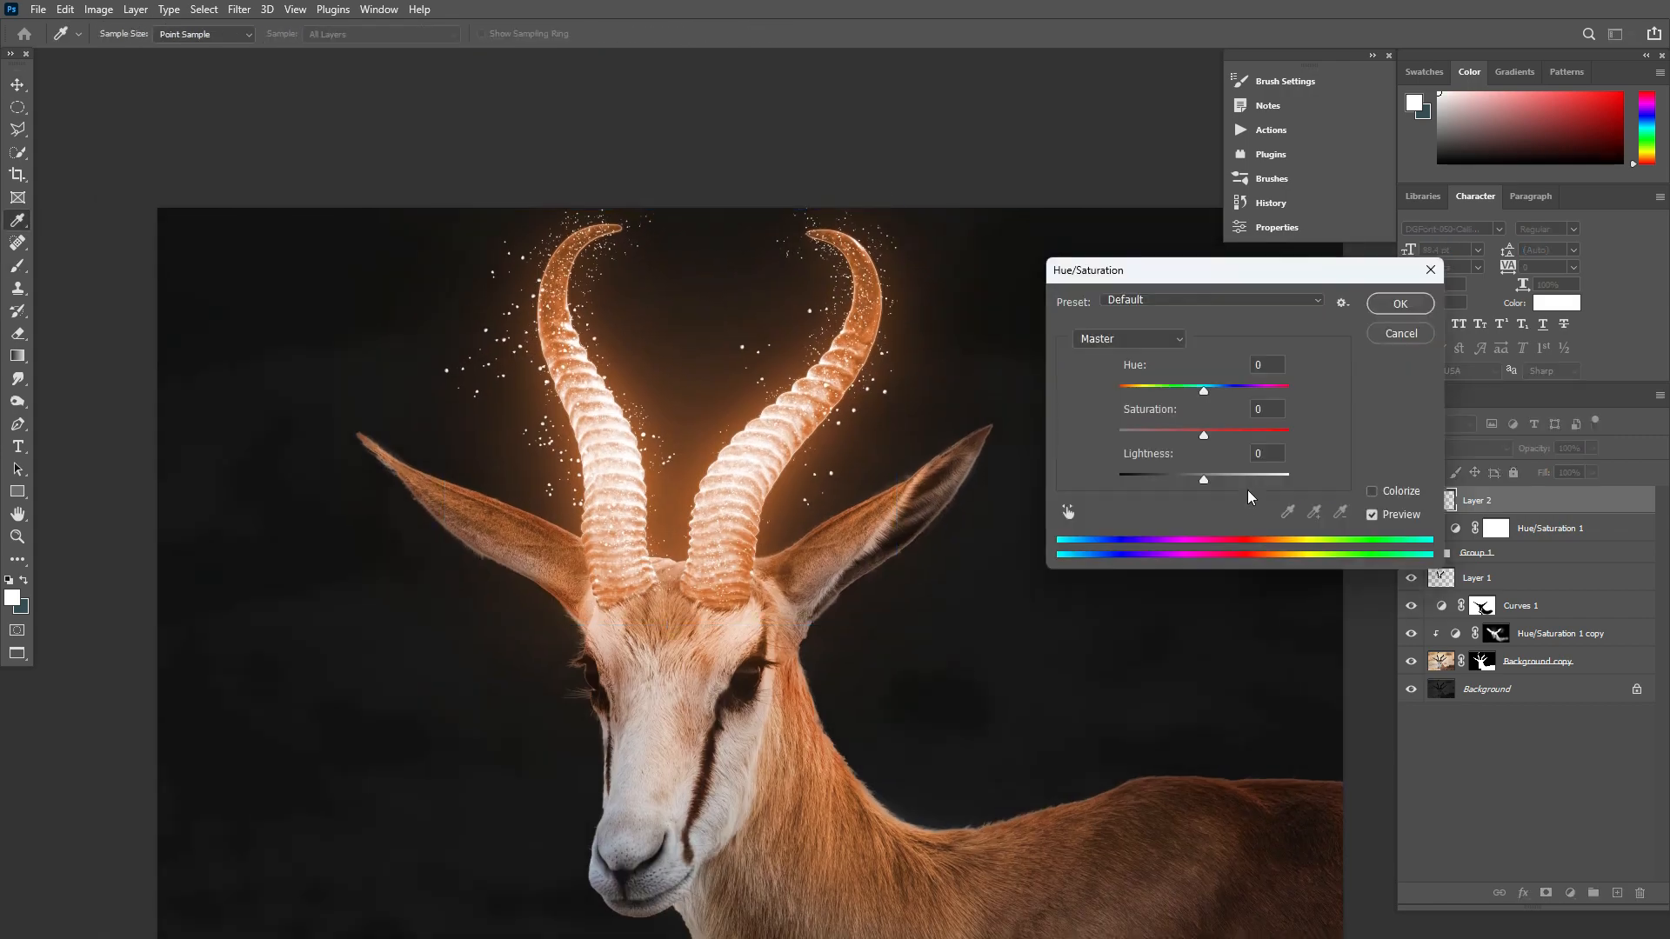
key(Escape)
Step: Set the particle layer's blend mode to Screen
drag(1013, 452, 992, 407)
click(1000, 395)
scroll(1012, 348, down, 2)
scroll(843, 250, up, 5)
key(ctrl+0)
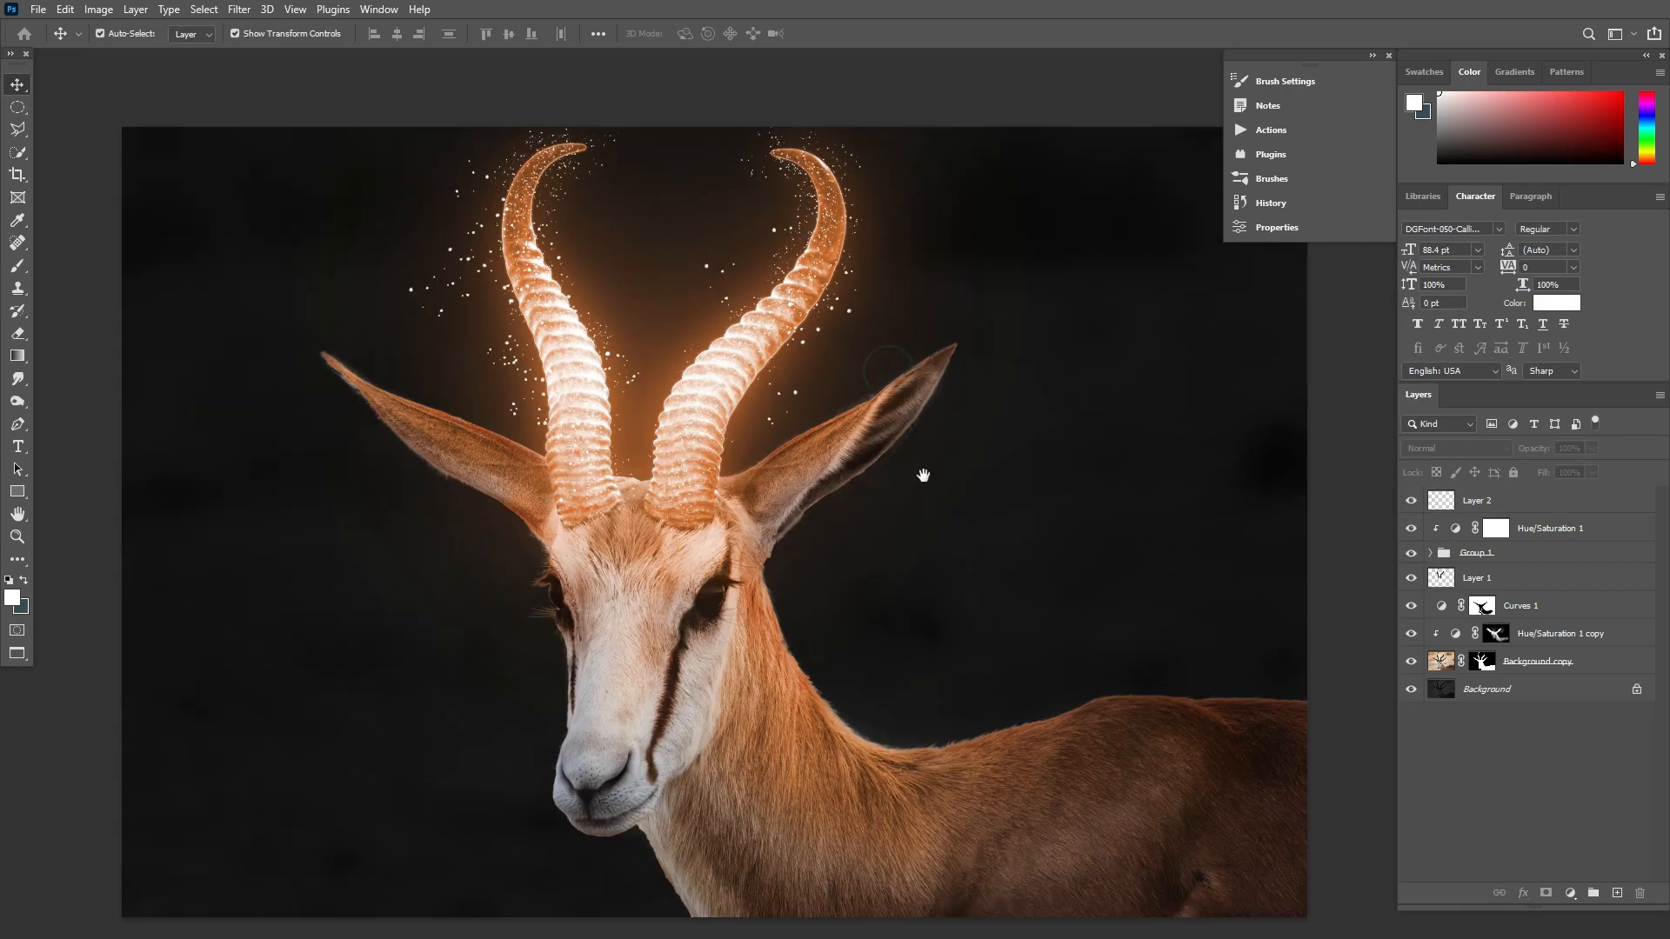
click(1491, 448)
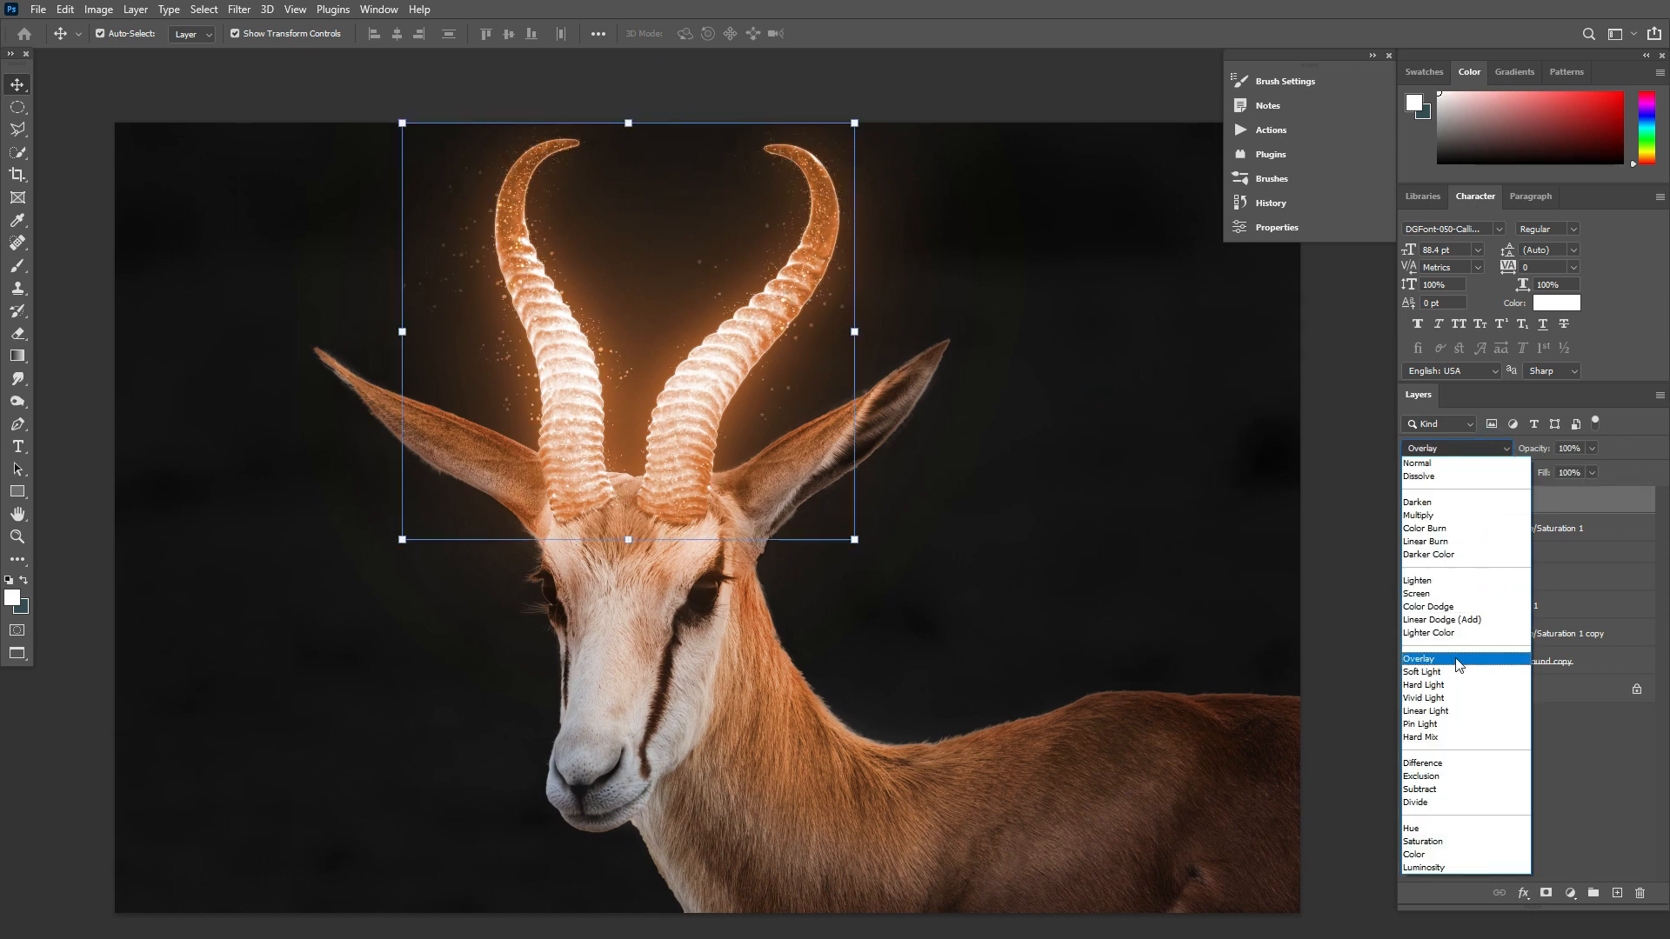
click(1446, 594)
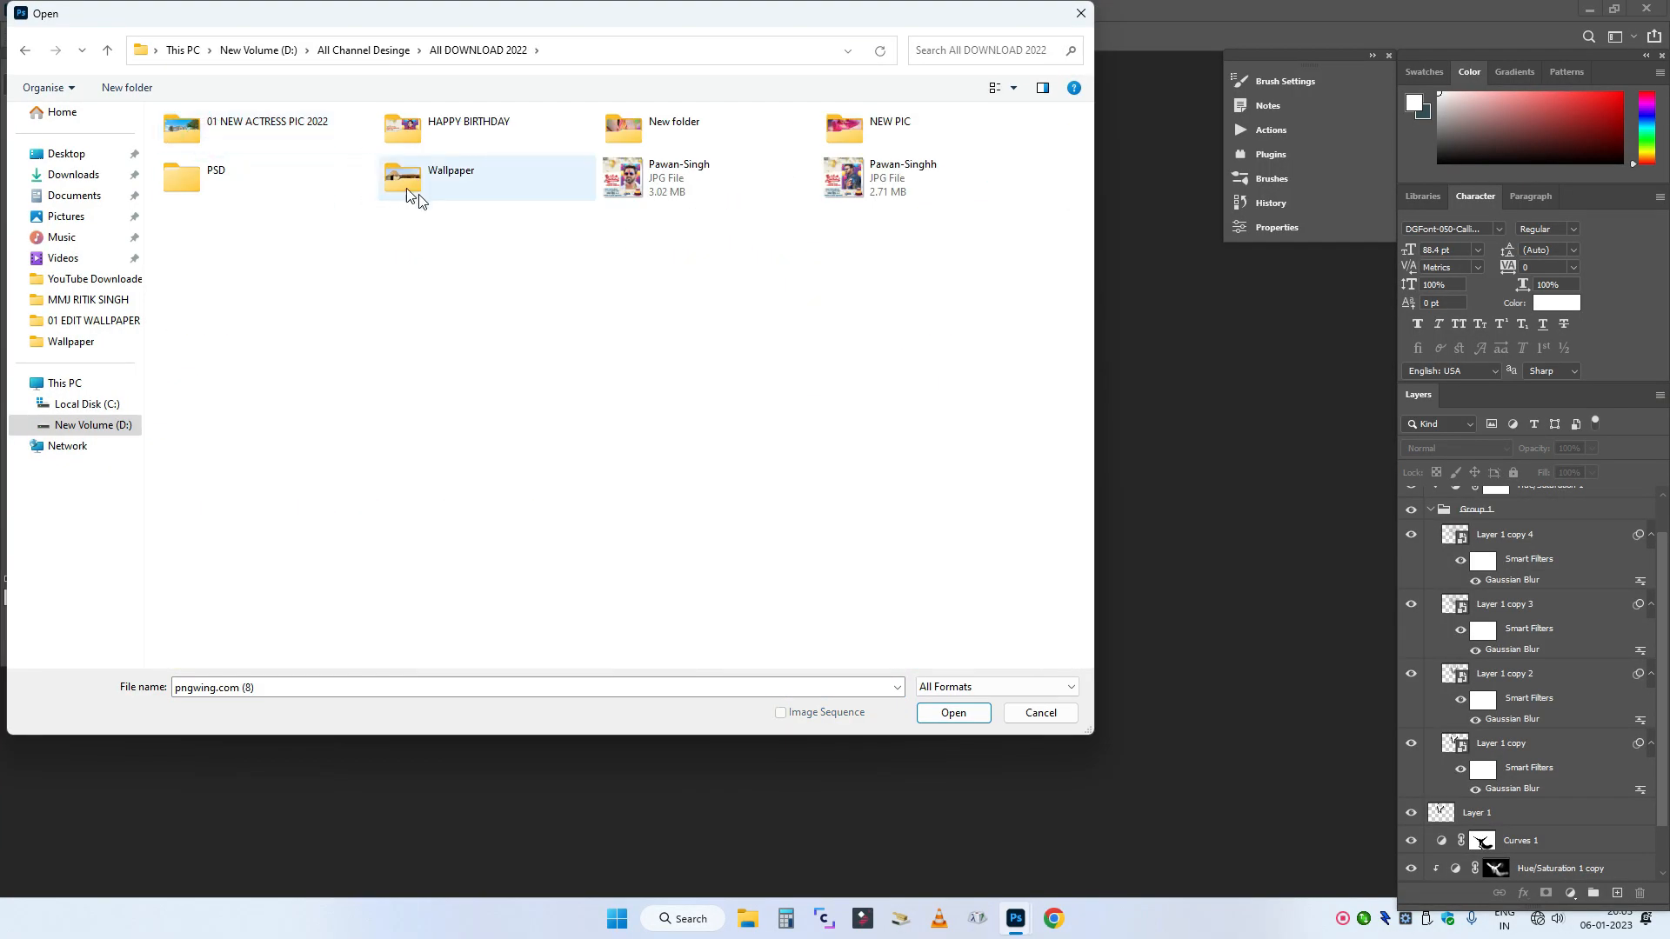
Step: Bring in the dark sunset image from the Wallpaper folder, scaled to about 228%, and place its layer below Background copy
double_click(405, 188)
double_click(578, 383)
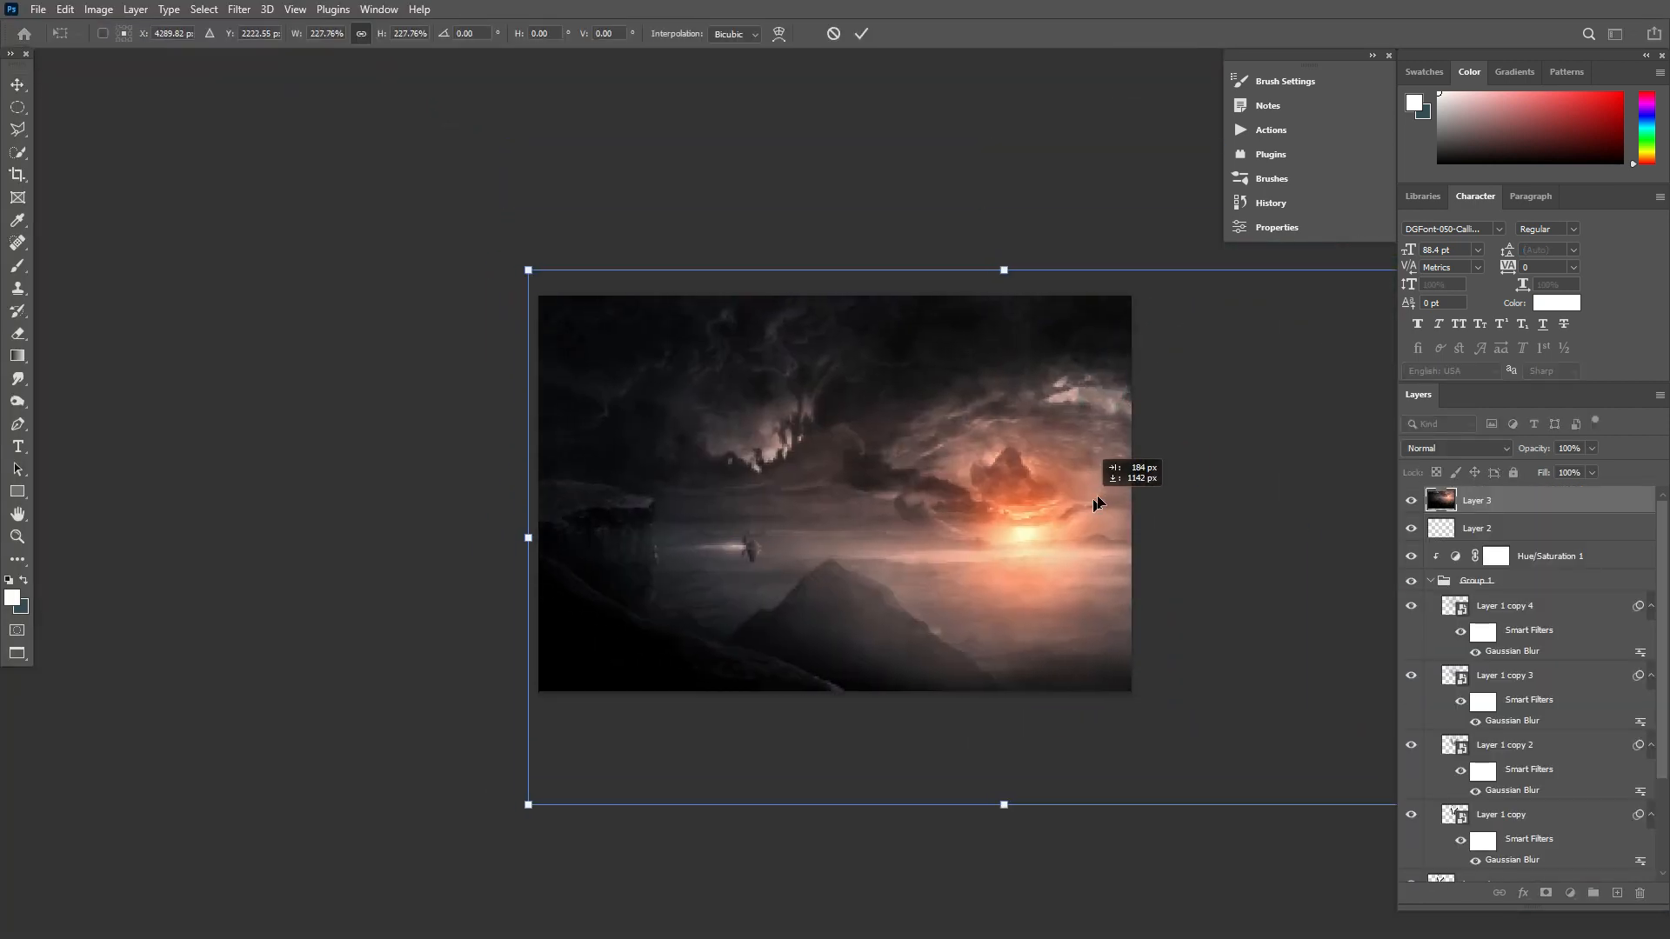
scroll(1539, 850, down, 5)
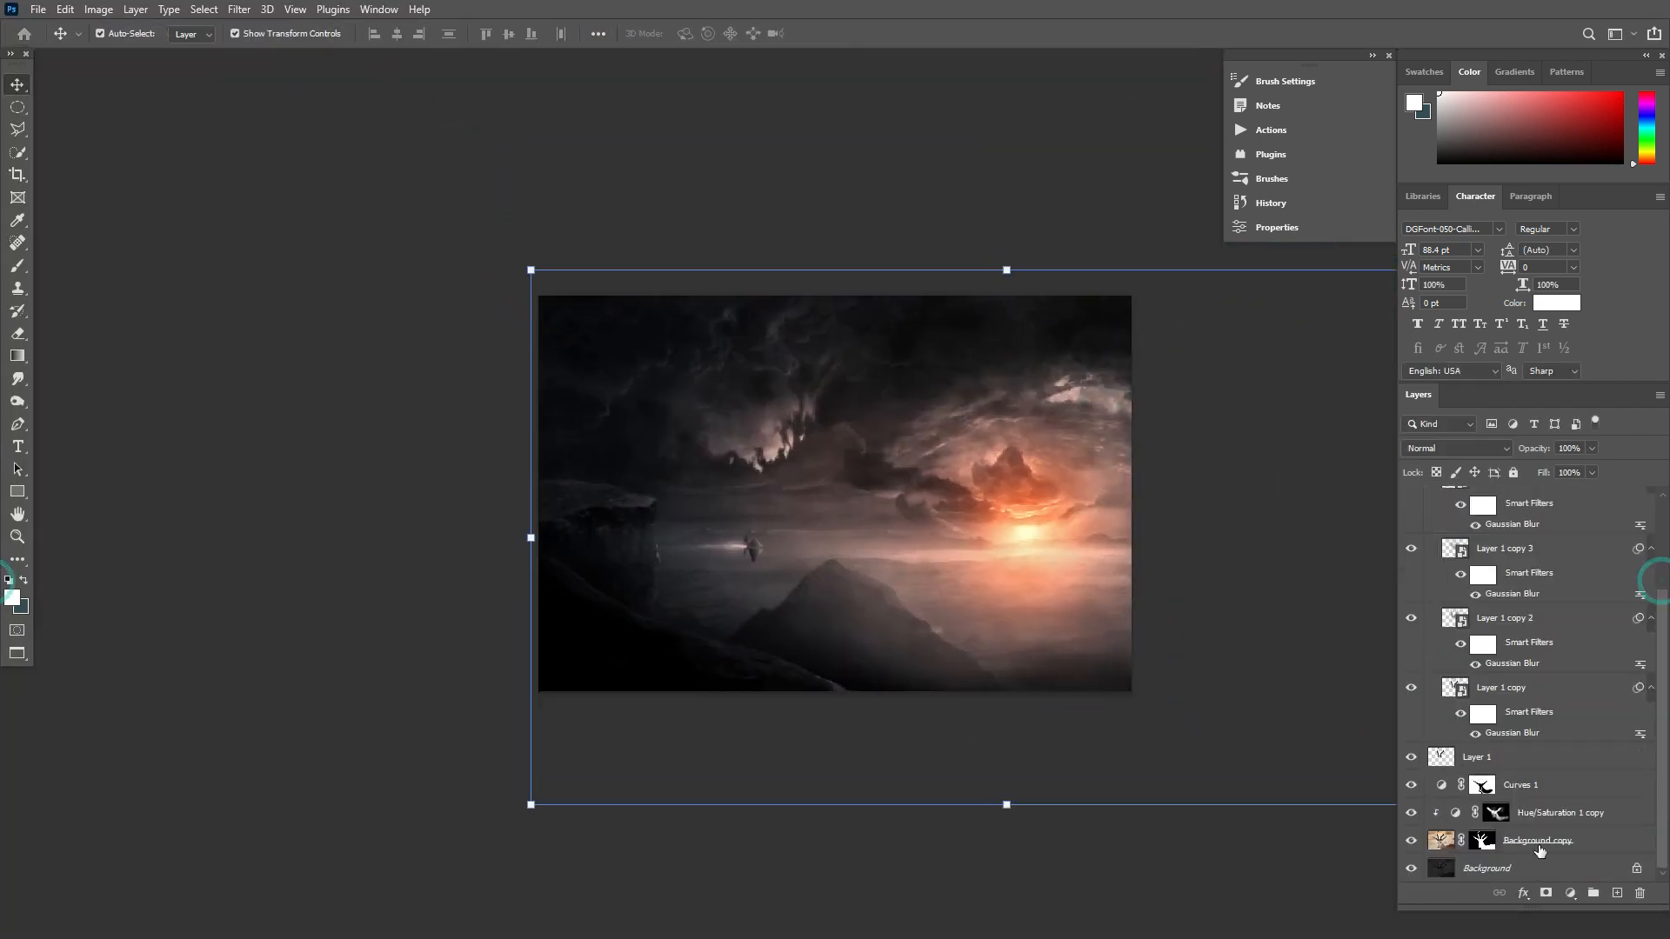
scroll(1539, 852, up, 1)
drag(1520, 862, 1520, 859)
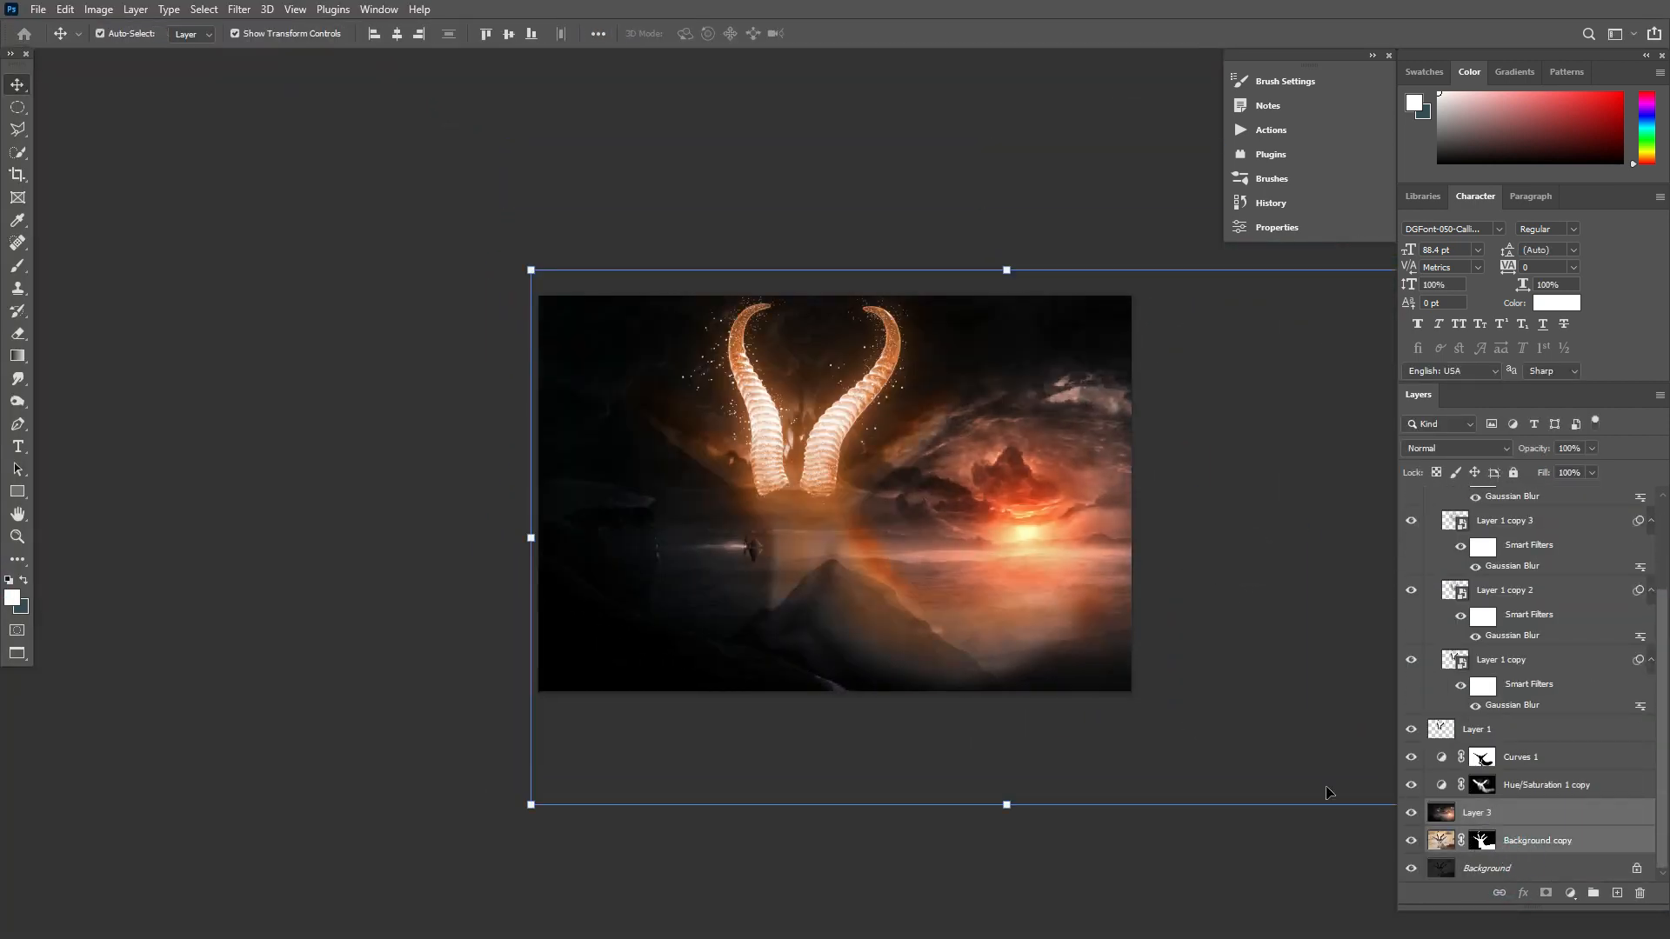
drag(1229, 455, 1052, 472)
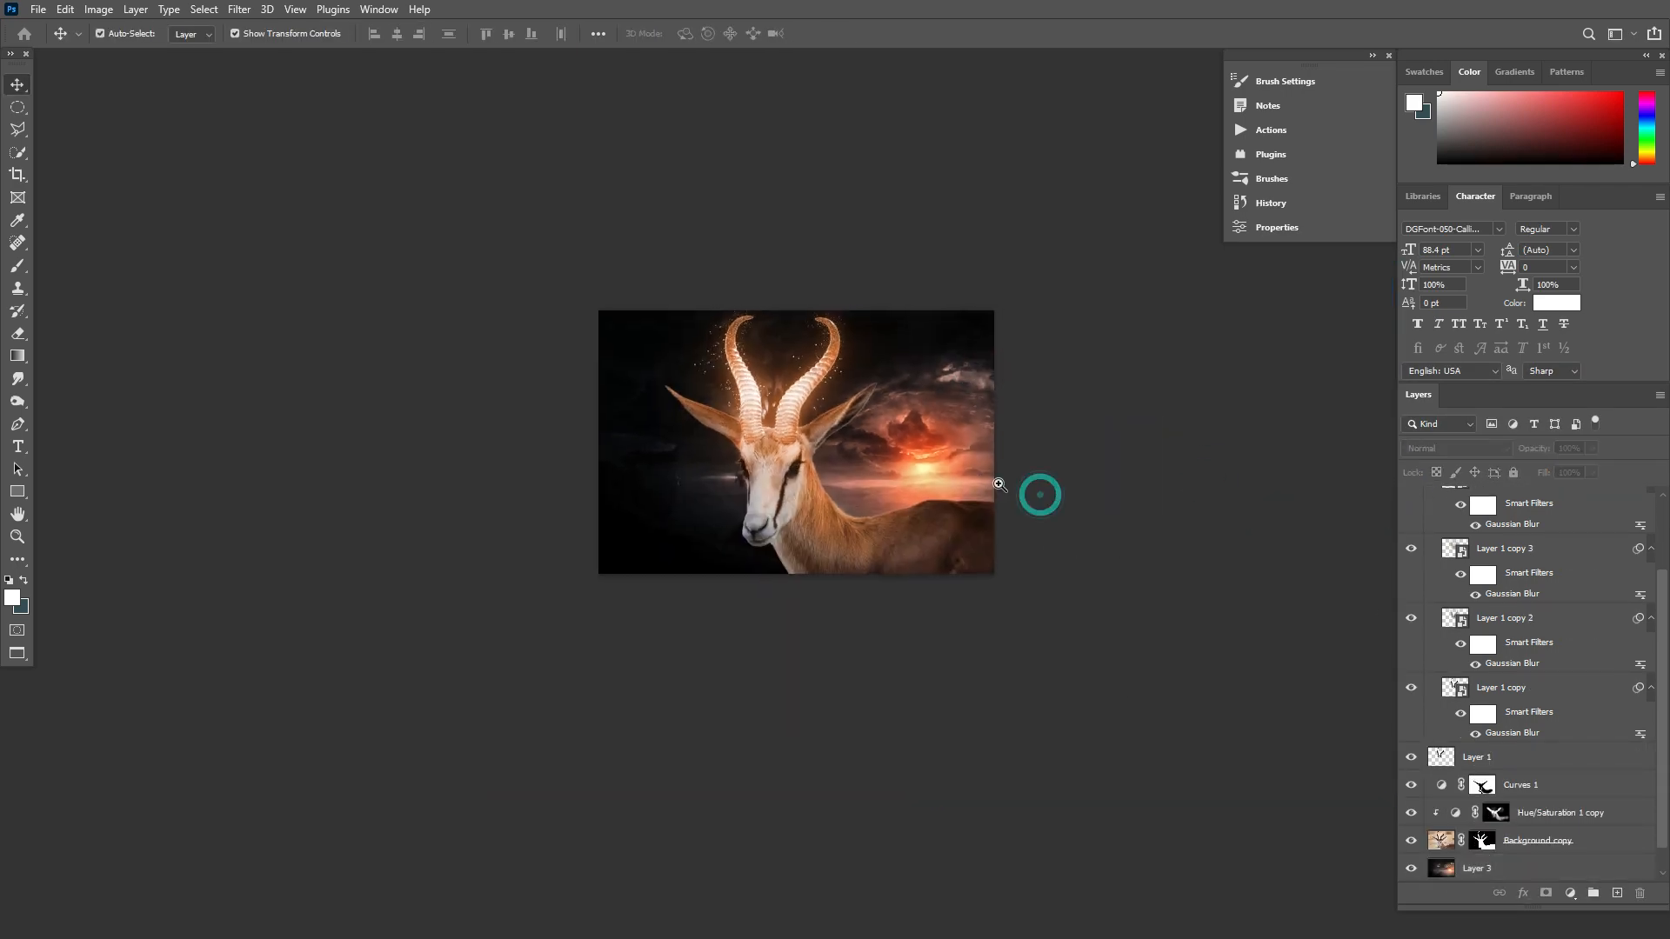
Step: Flip the sunset layer horizontally and enlarge it to about 117% behind the antelope
click(1477, 841)
key(ctrl+t)
mouse_move(1033, 561)
mouse_down()
mouse_move(865, 555)
mouse_move(1036, 557)
mouse_up()
drag(1006, 235, 1006, 106)
drag(916, 269, 1002, 378)
drag(867, 605, 1029, 541)
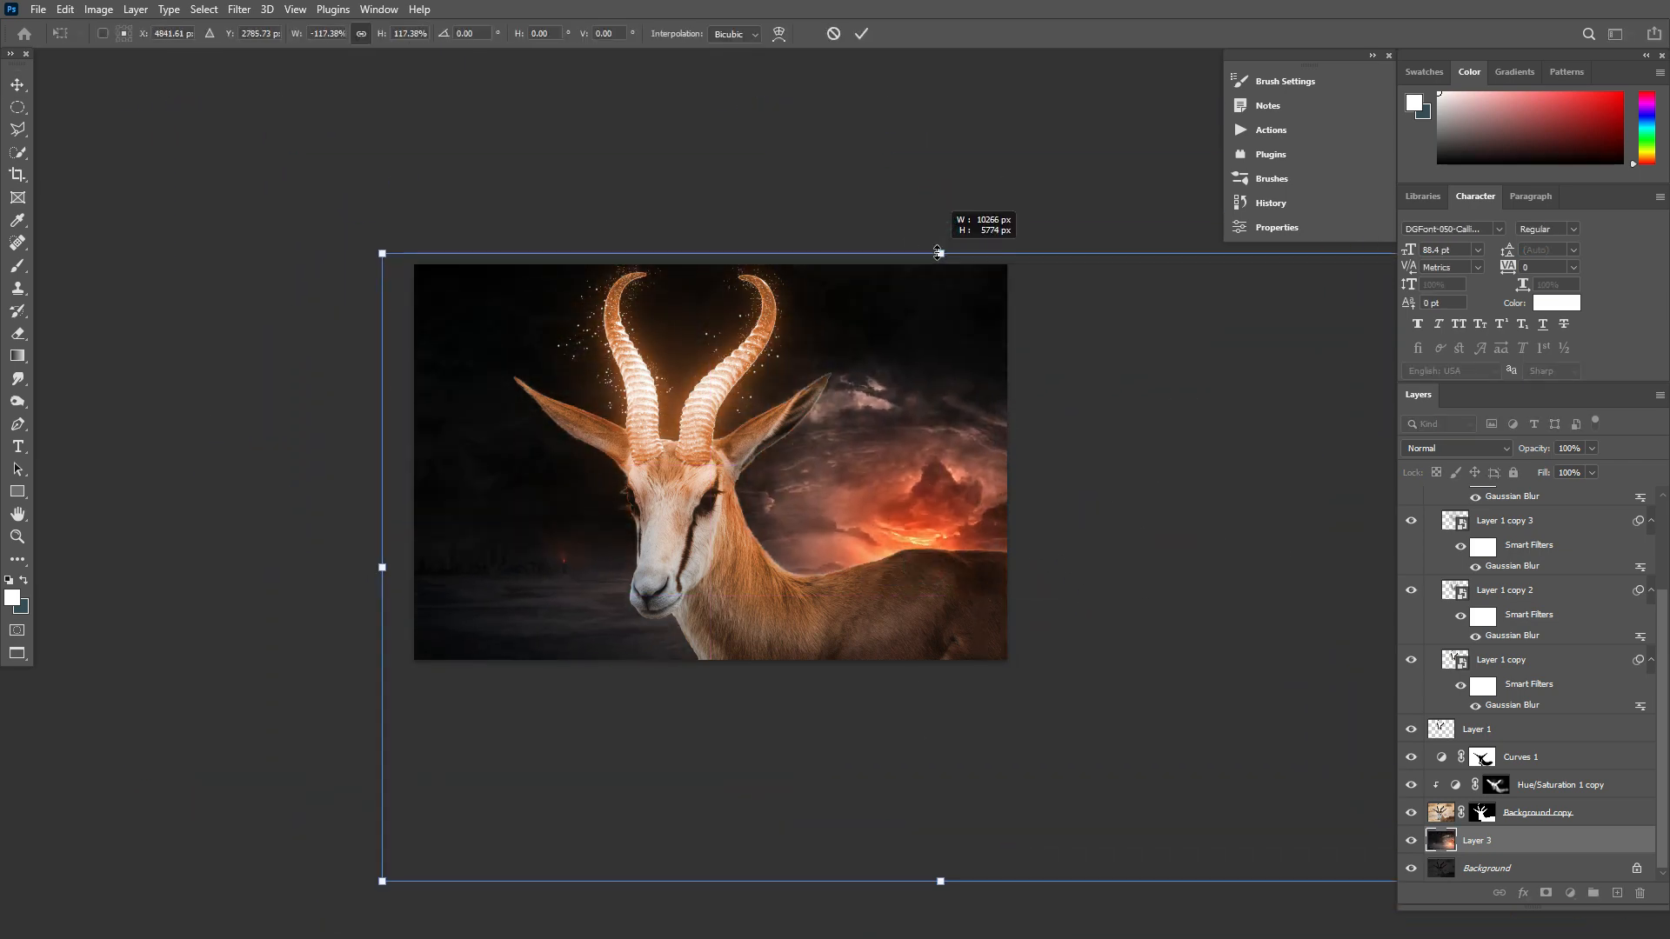
Step: Enlarge the sunset layer to about 171% and move its red glow to the lower left of the antelope
drag(938, 253, 833, 619)
drag(1106, 468, 870, 532)
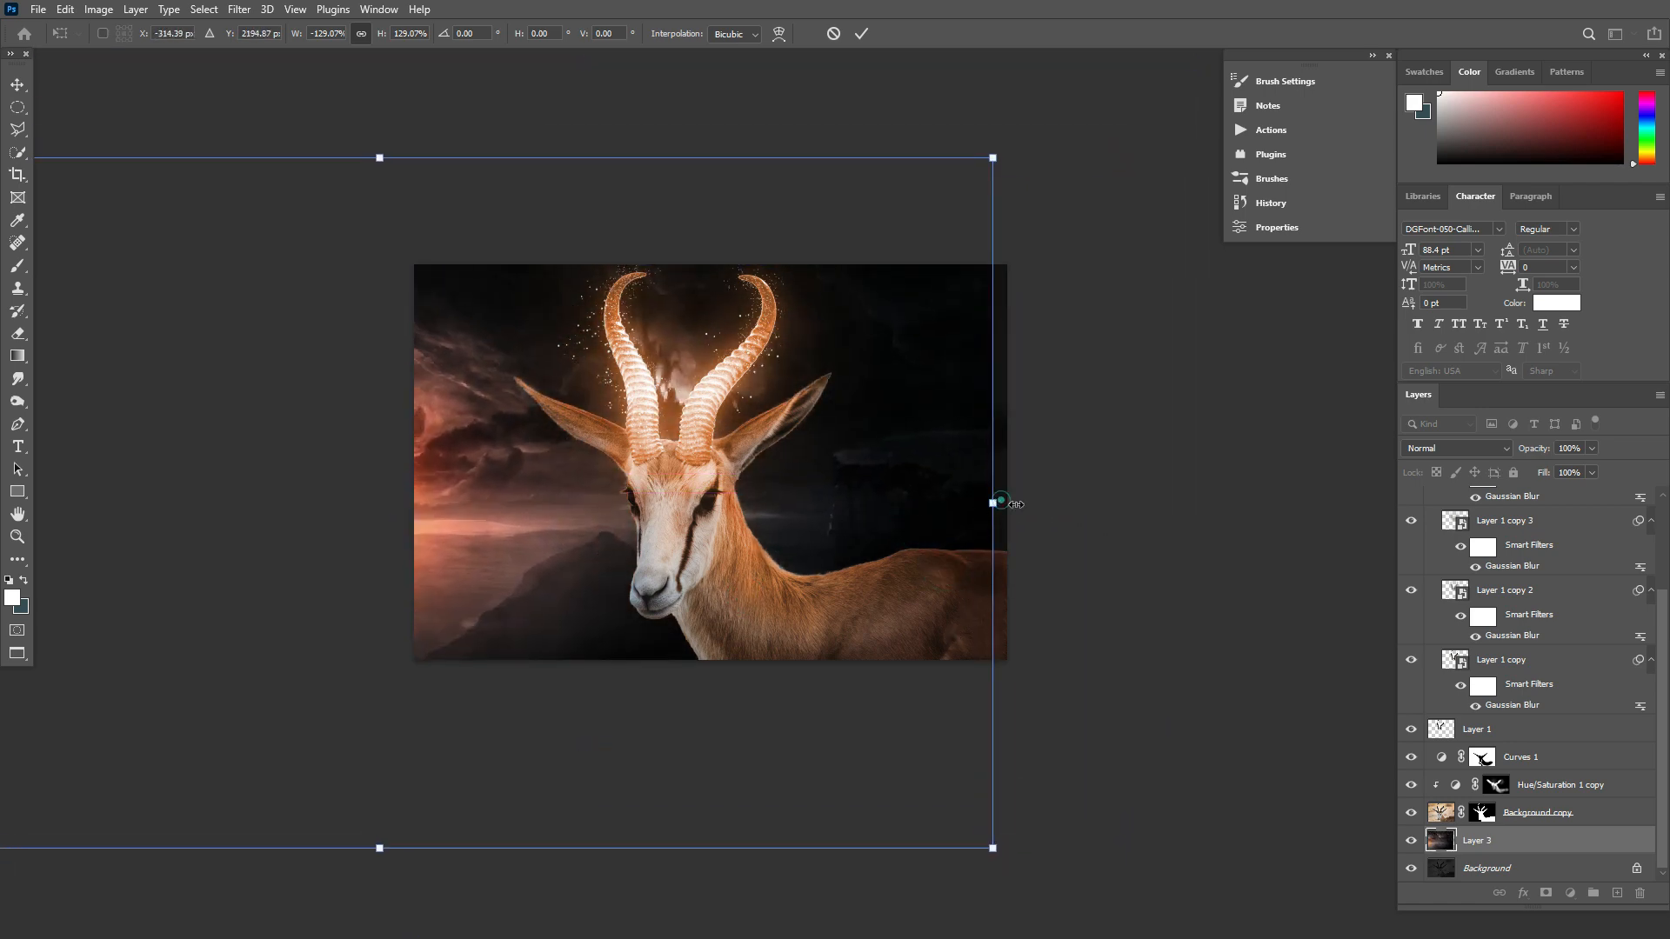
drag(954, 564, 1052, 602)
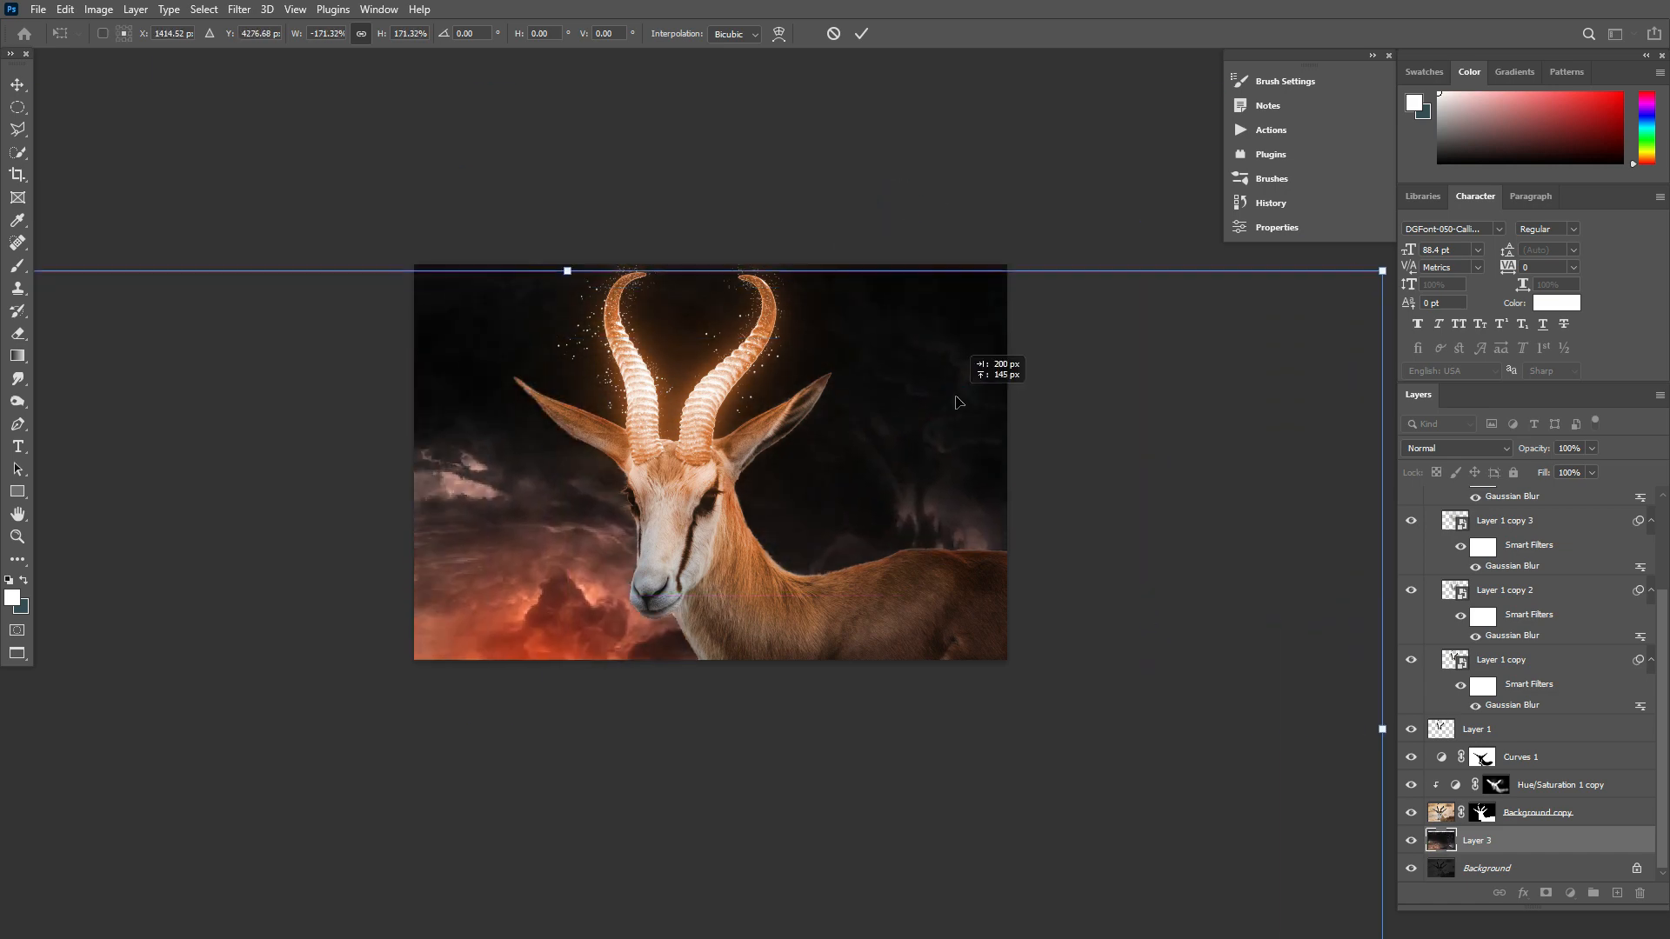
Step: Shift the sunset layer slightly and stretch its width to about 113%
scroll(1078, 414, down, 1)
drag(1077, 435, 1011, 432)
alt+shift+drag(1191, 464, 1264, 464)
scroll(731, 883, down, 1)
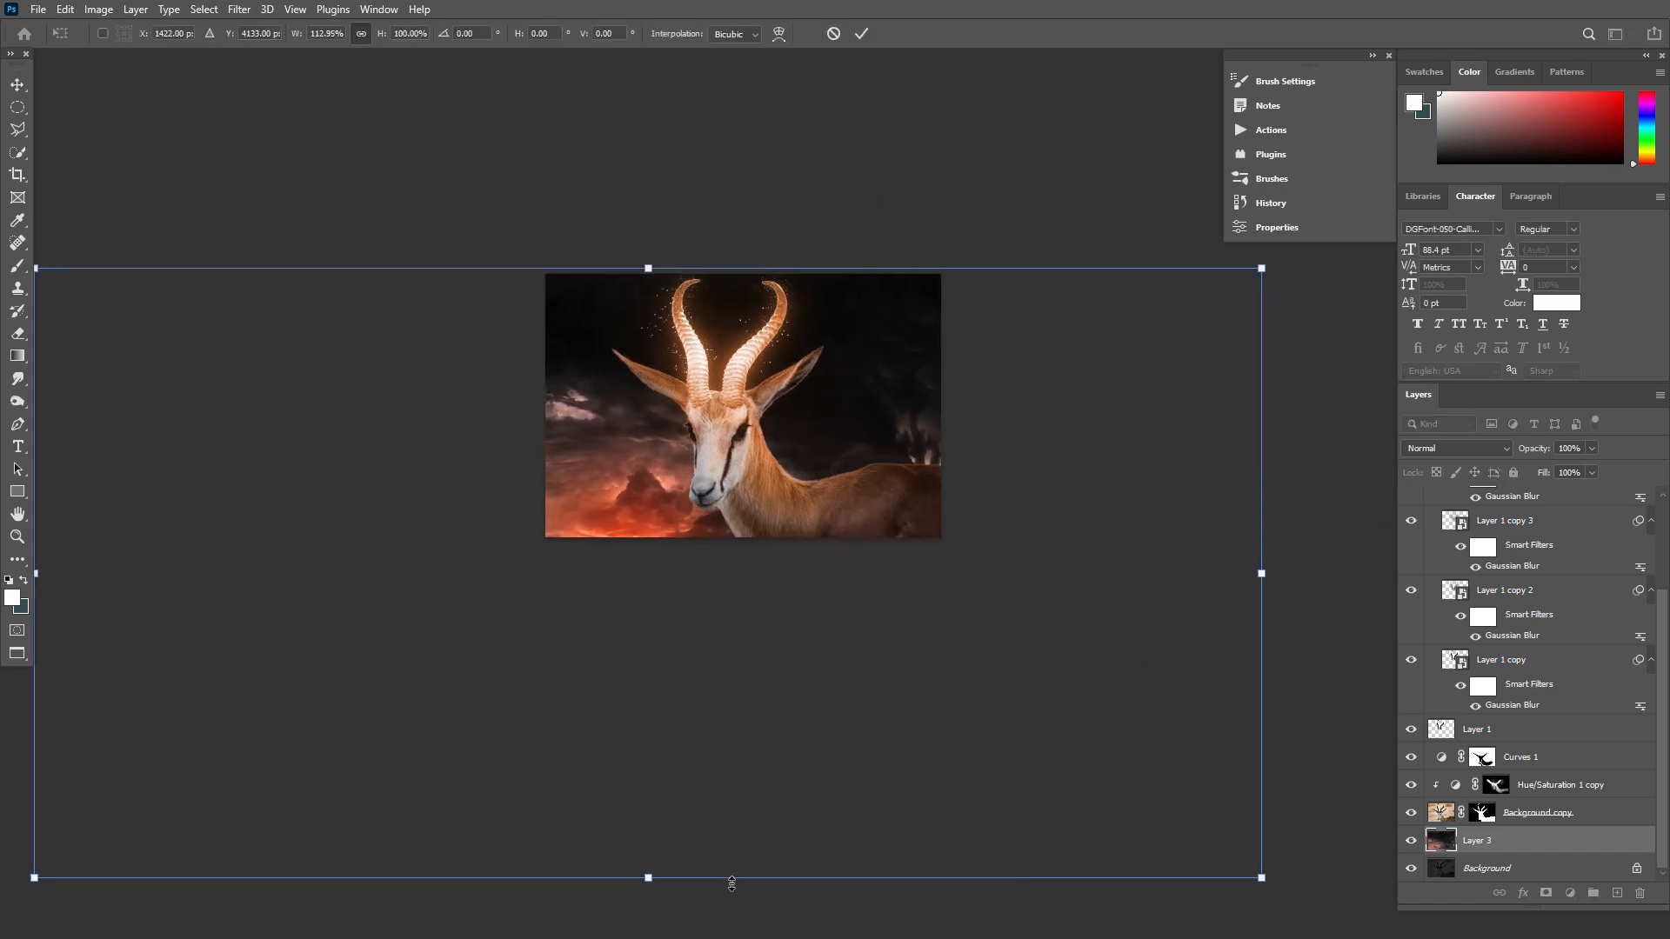
scroll(734, 317, up, 2)
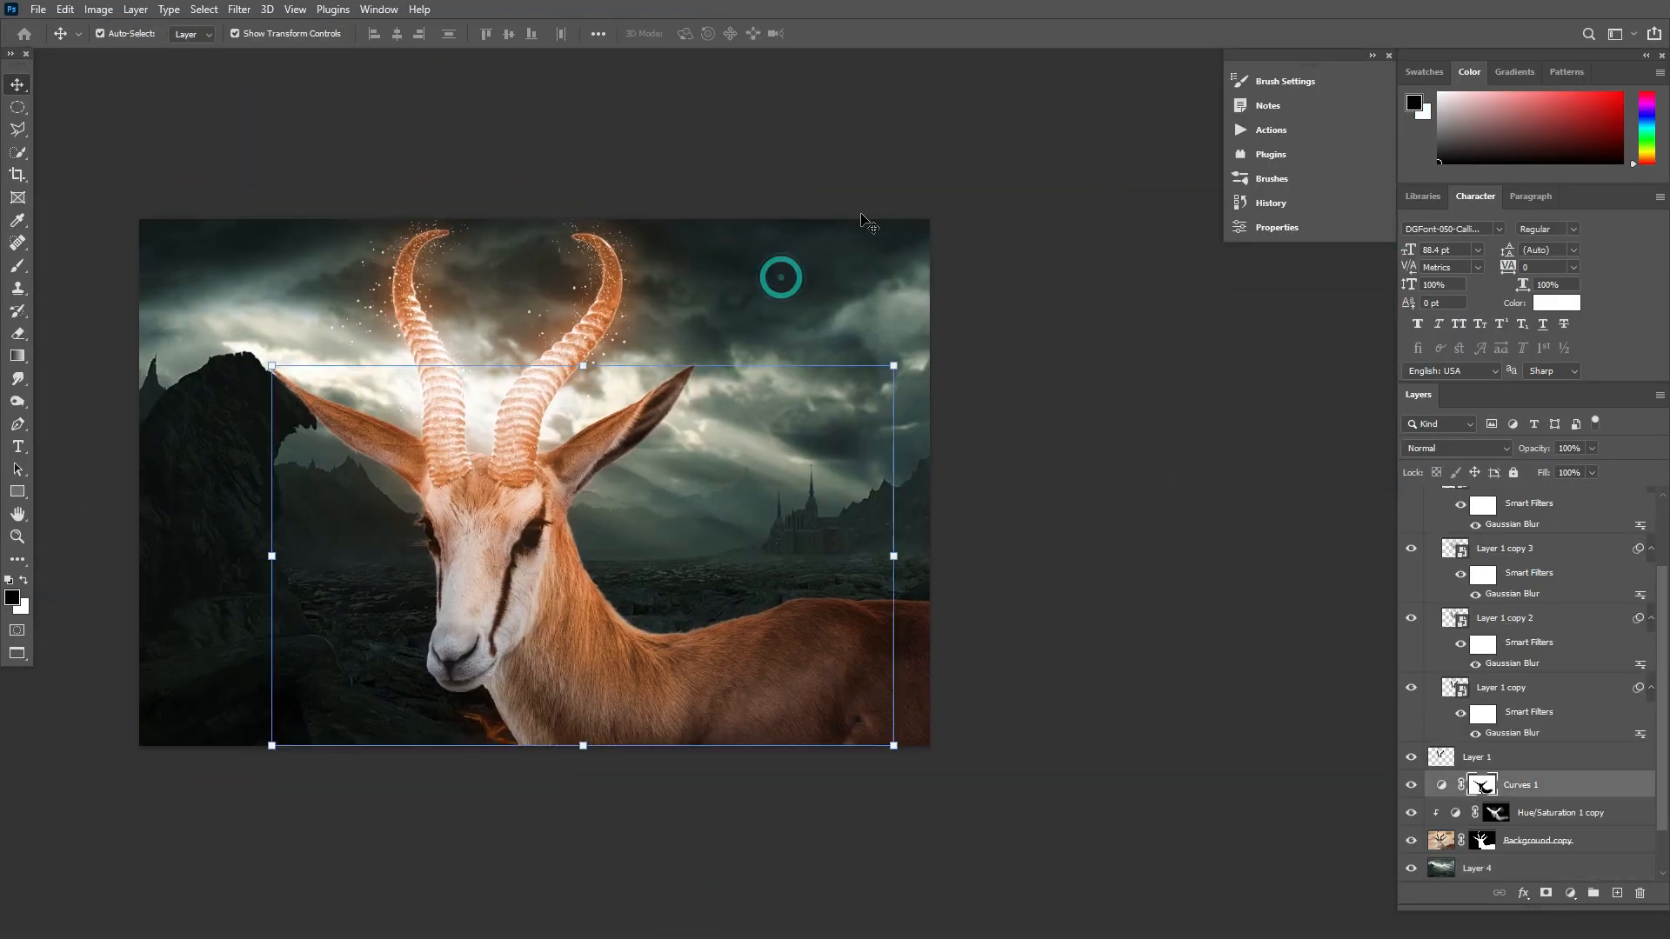
Step: Flip the stormy landscape layer horizontally and enlarge it so the bright clouds sit to the right of the antelope
key(ctrl+t)
drag(859, 607, 727, 630)
drag(560, 557, 838, 571)
drag(190, 817, 76, 885)
drag(508, 701, 516, 667)
key(Return)
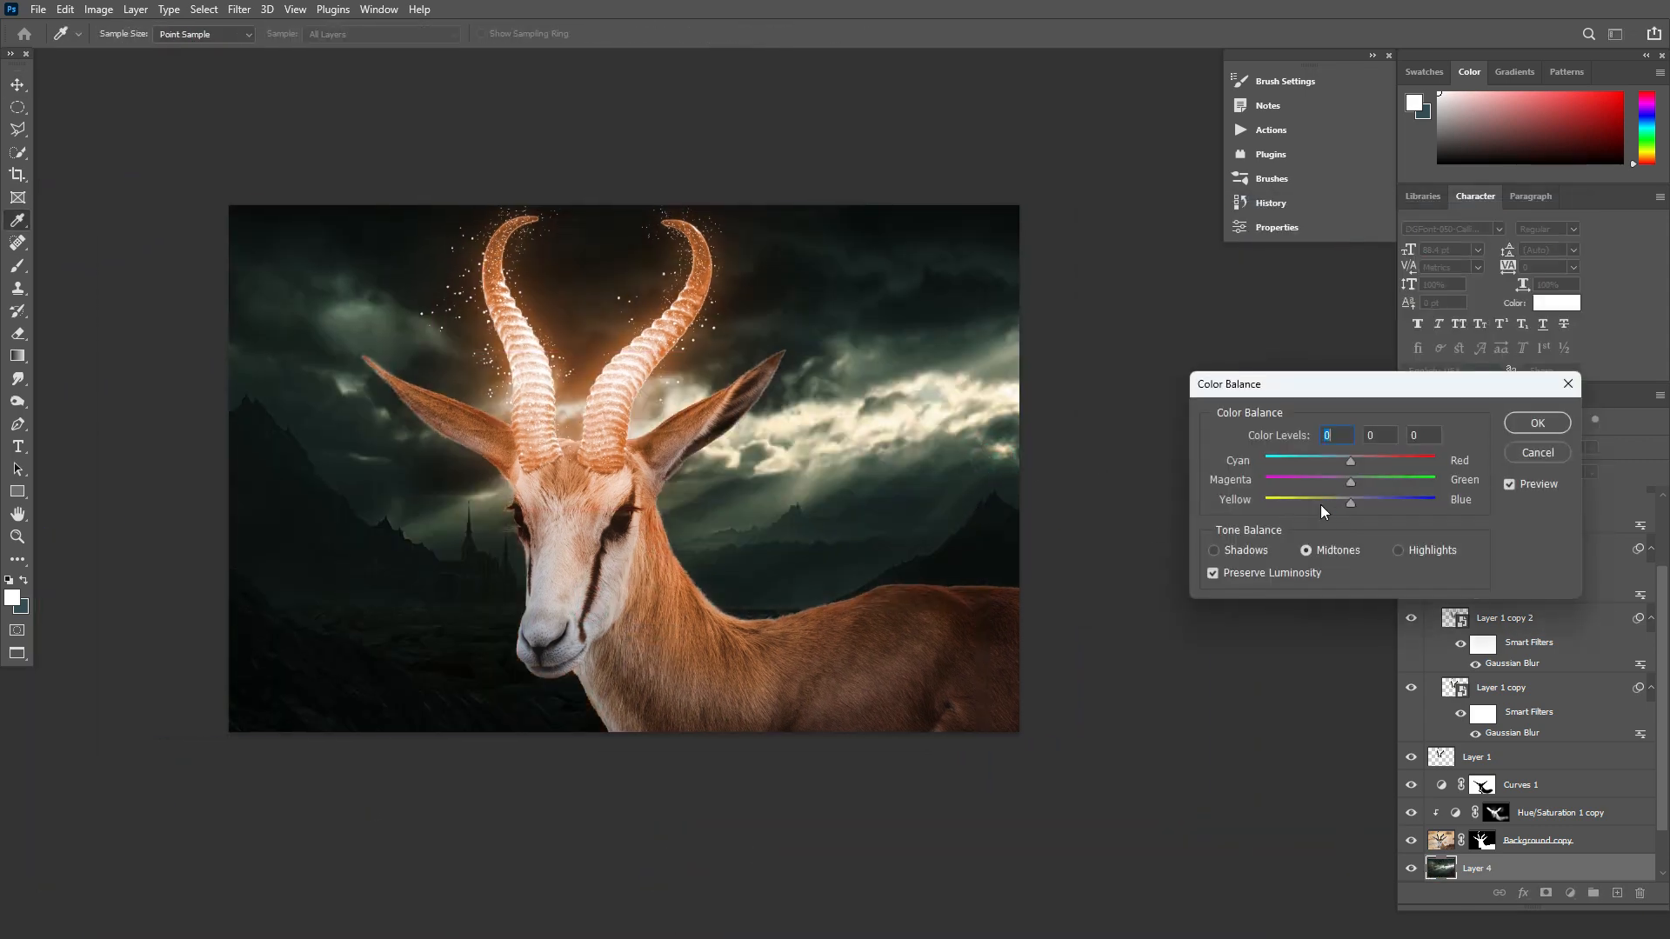
Step: Shift the stormy landscape's midtones toward red with Color Balance, and rescale and reposition it behind the antelope
drag(1350, 460, 1397, 459)
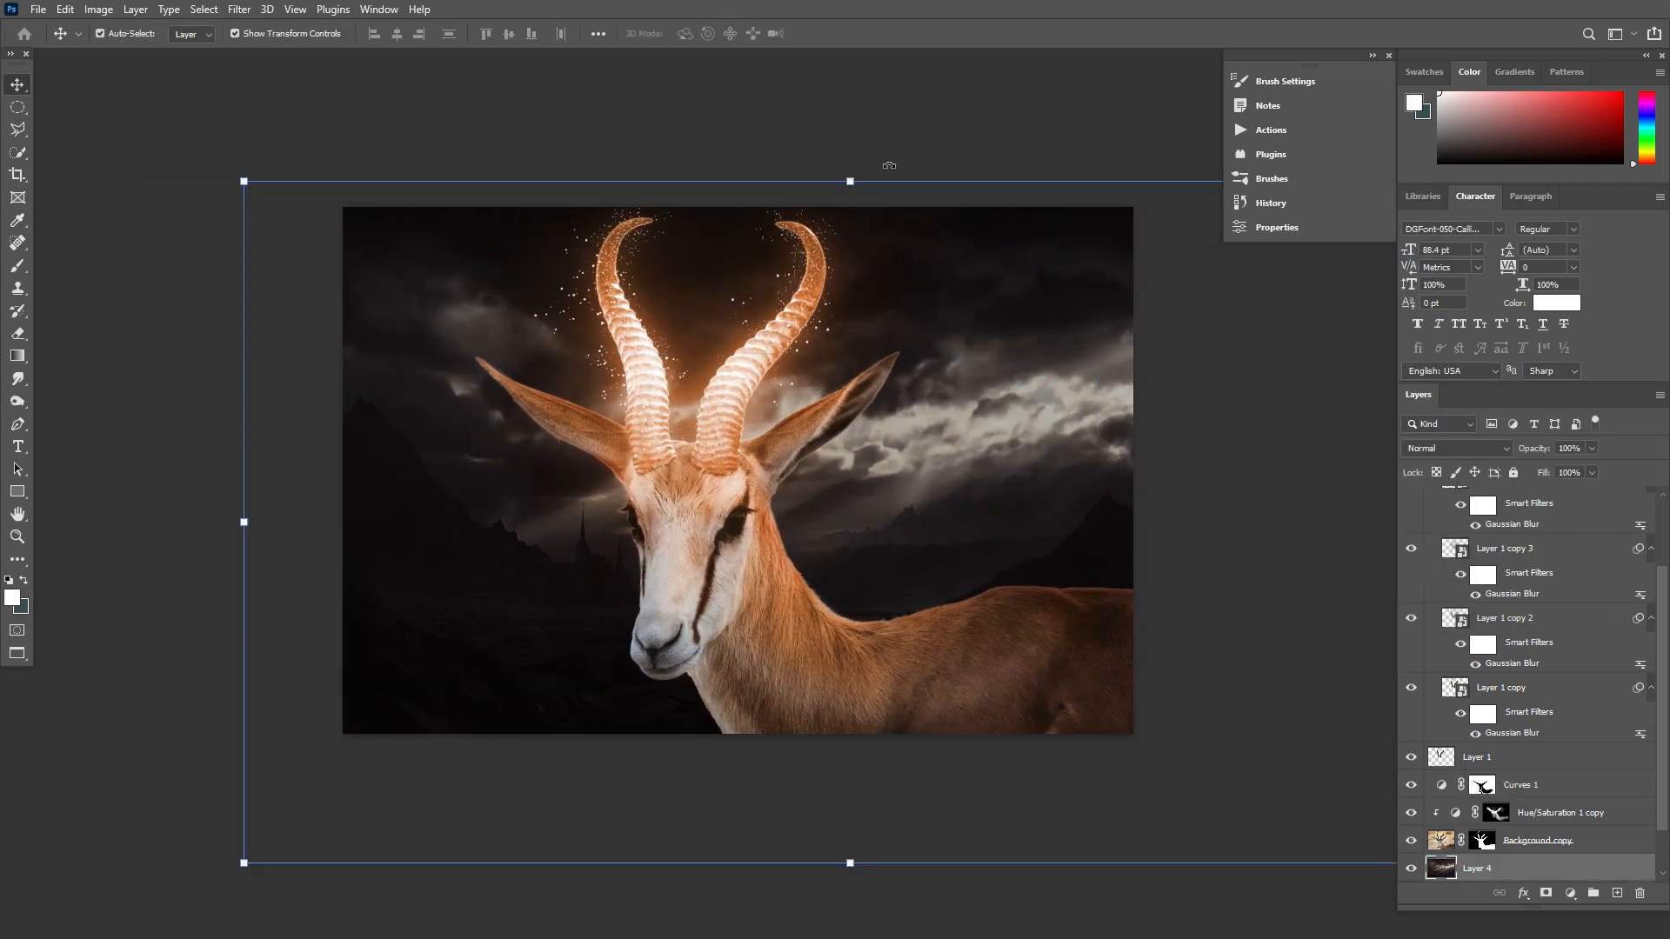
drag(878, 181, 876, 184)
drag(840, 864, 840, 846)
drag(775, 751, 843, 767)
drag(323, 196, 279, 172)
mouse_move(422, 273)
mouse_down()
mouse_move(493, 308)
mouse_move(442, 296)
mouse_up()
key(Return)
Step: Fine-tune the stormy landscape's placement behind the antelope and lock its layer
drag(1047, 604, 1025, 552)
mouse_move(276, 832)
mouse_down()
mouse_move(237, 856)
mouse_move(276, 835)
mouse_up()
drag(1001, 300, 982, 337)
click(982, 337)
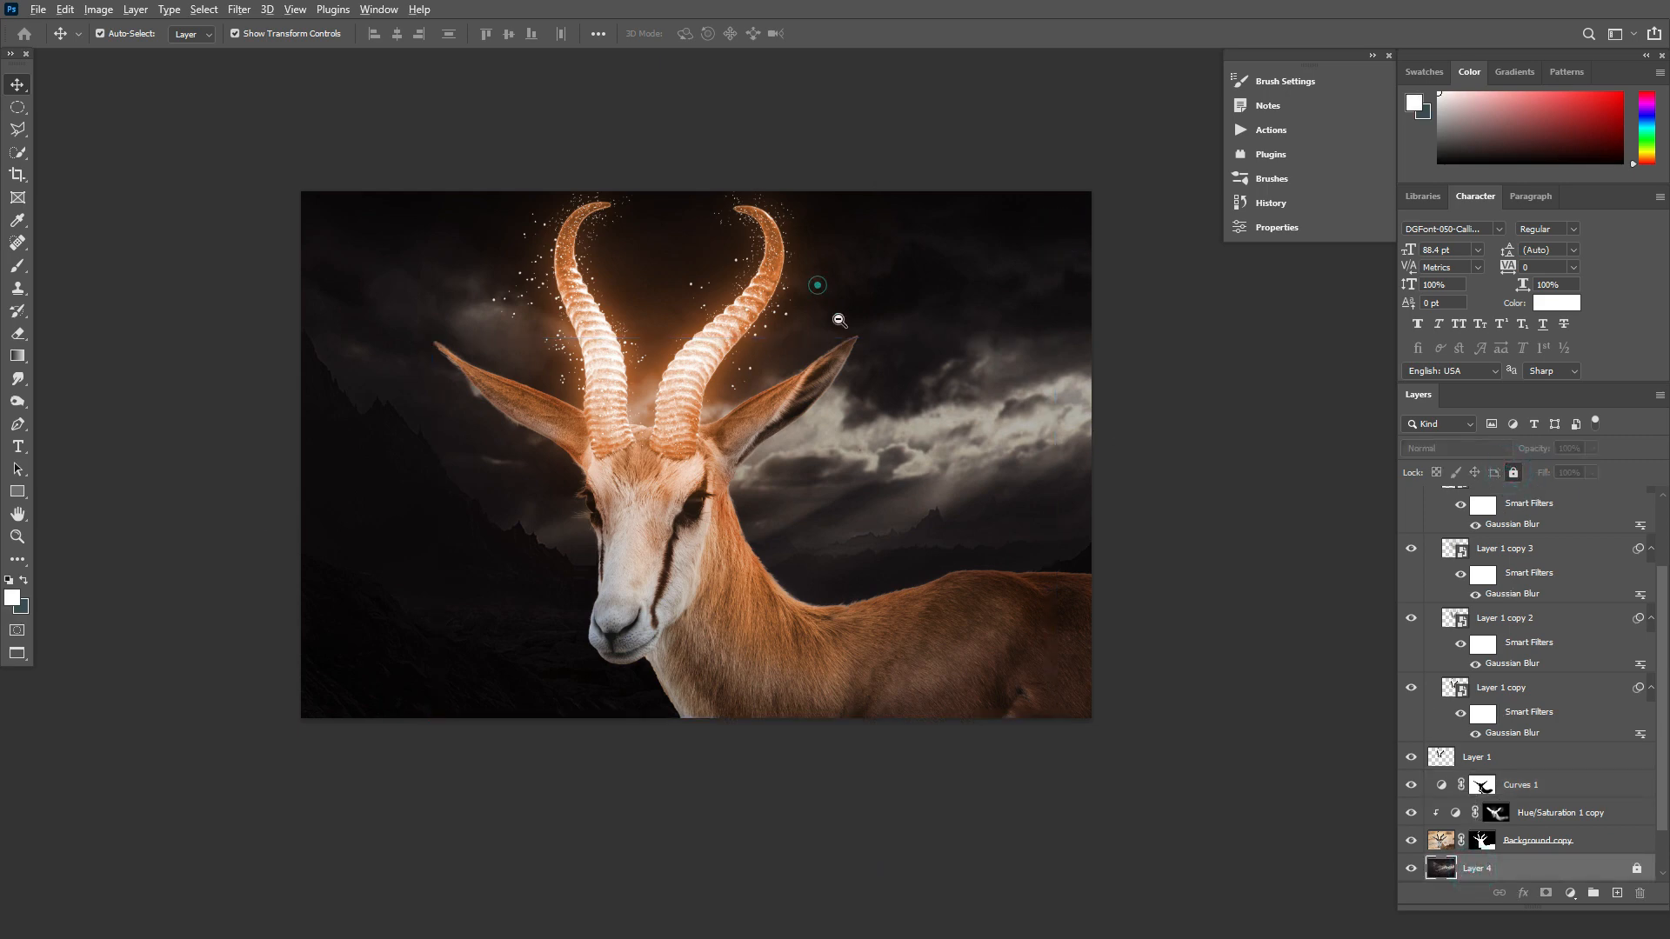
alt+click(817, 284)
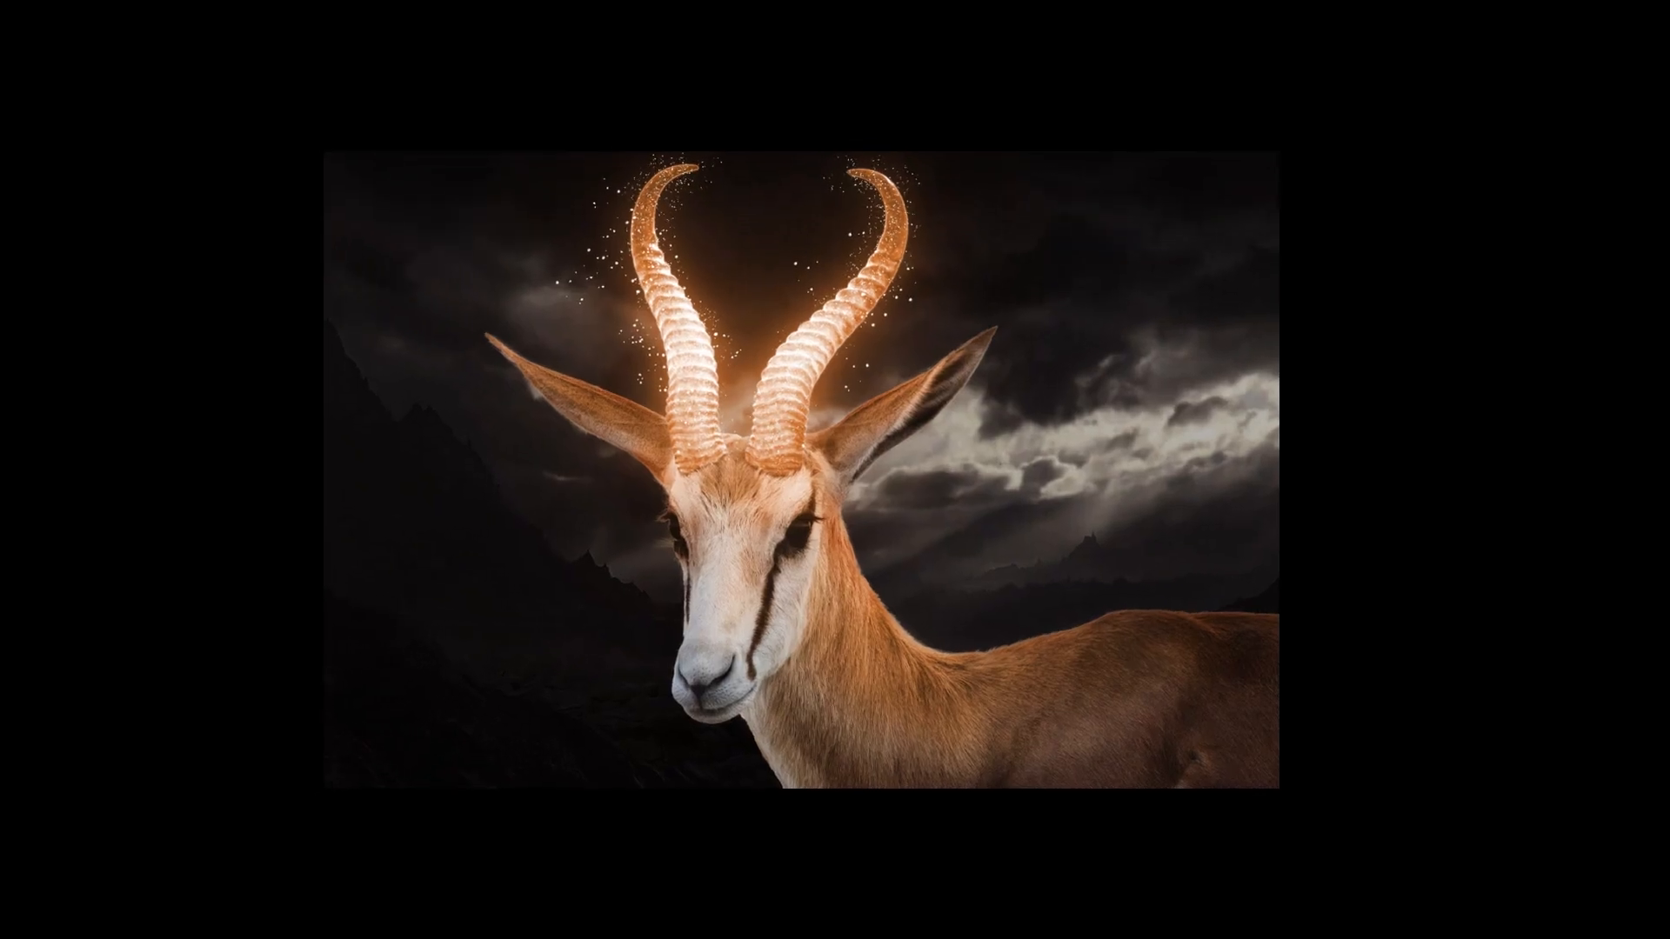